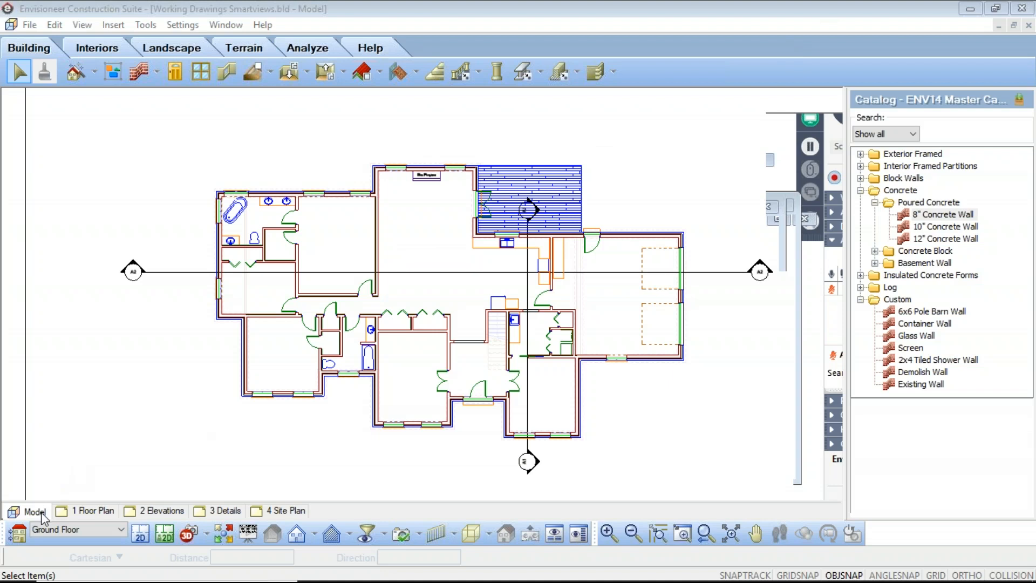
# Examine the insertion, drawing, modification, annotation and help tools available on the 1 Floor Plan sheet.
pyautogui.click(93, 513)
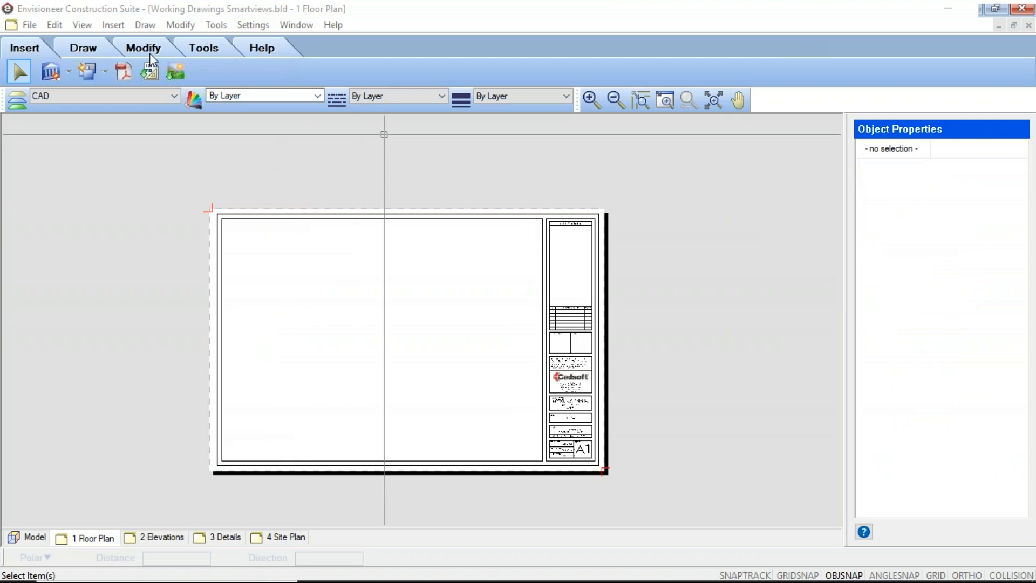
pyautogui.click(82, 73)
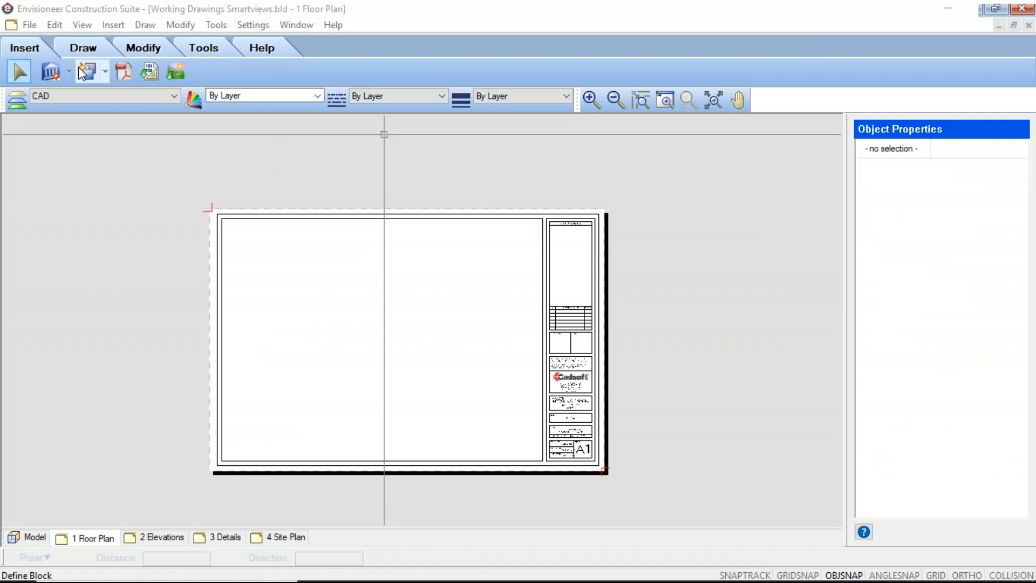
pyautogui.click(82, 72)
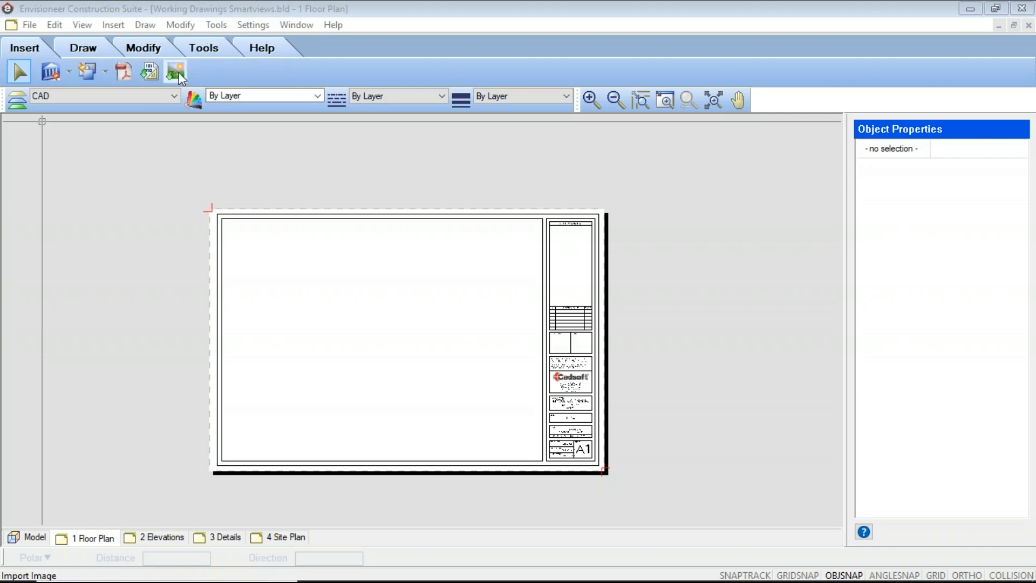
pyautogui.click(80, 50)
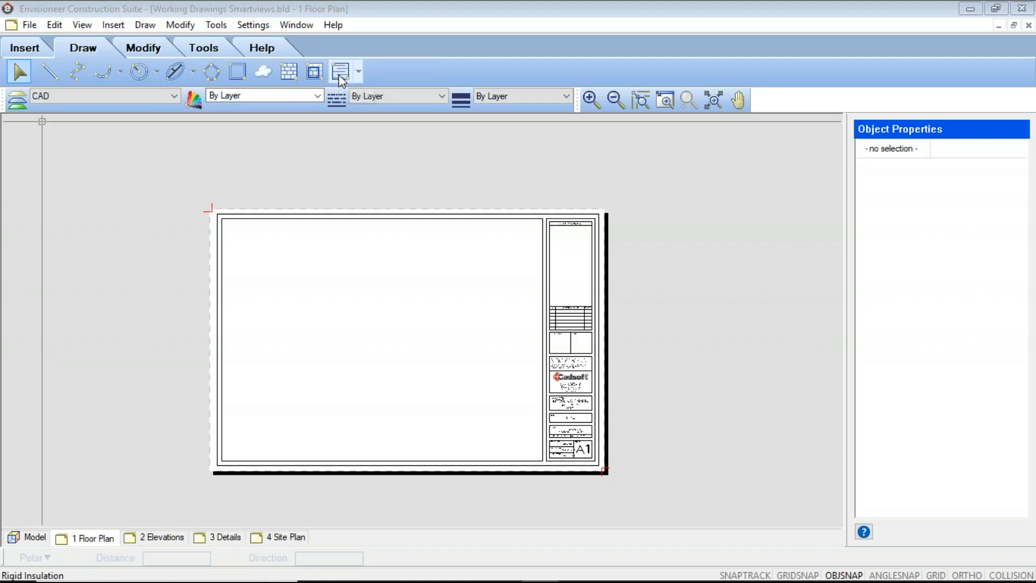
pyautogui.click(150, 46)
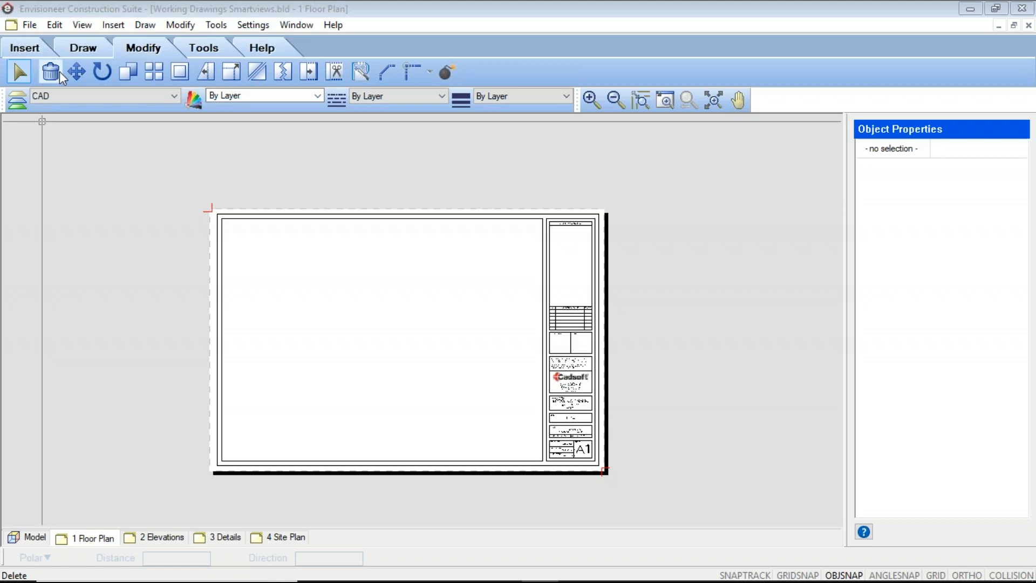
pyautogui.click(60, 71)
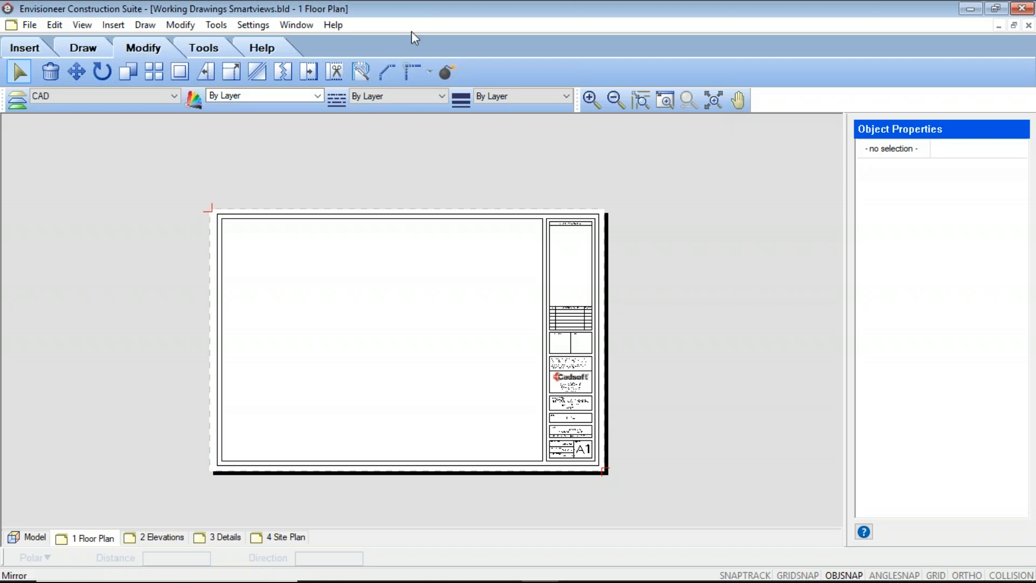
pyautogui.click(216, 50)
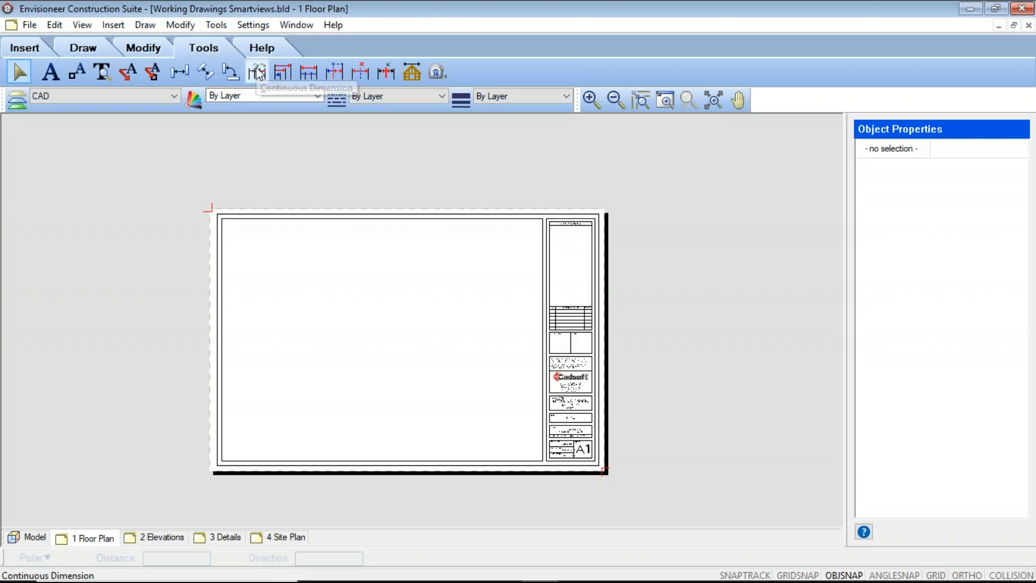
pyautogui.click(273, 49)
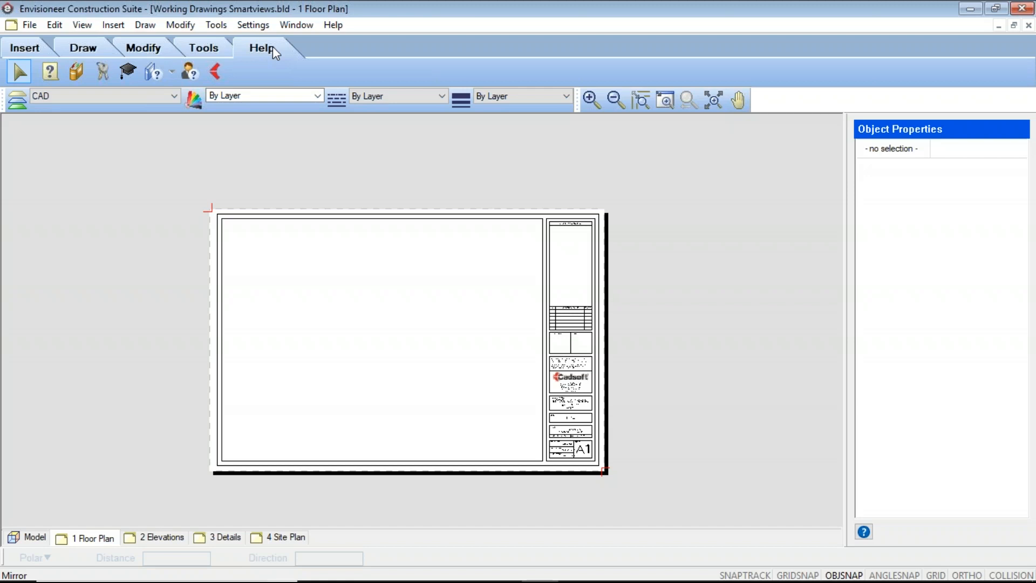
pyautogui.click(20, 47)
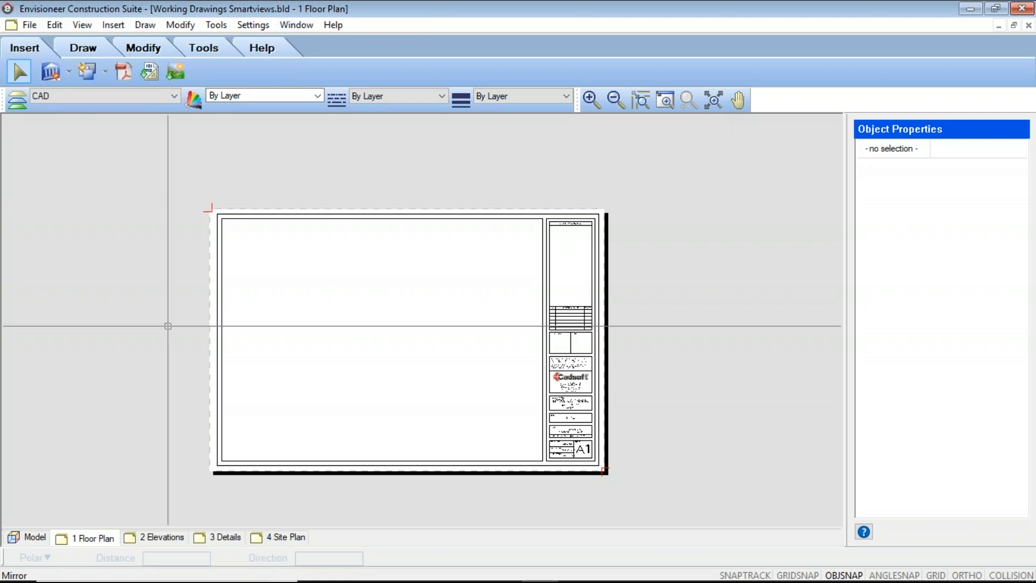
# Review the model's automatic exterior dimension options in the document settings, including the separation choices for openings.
pyautogui.click(33, 537)
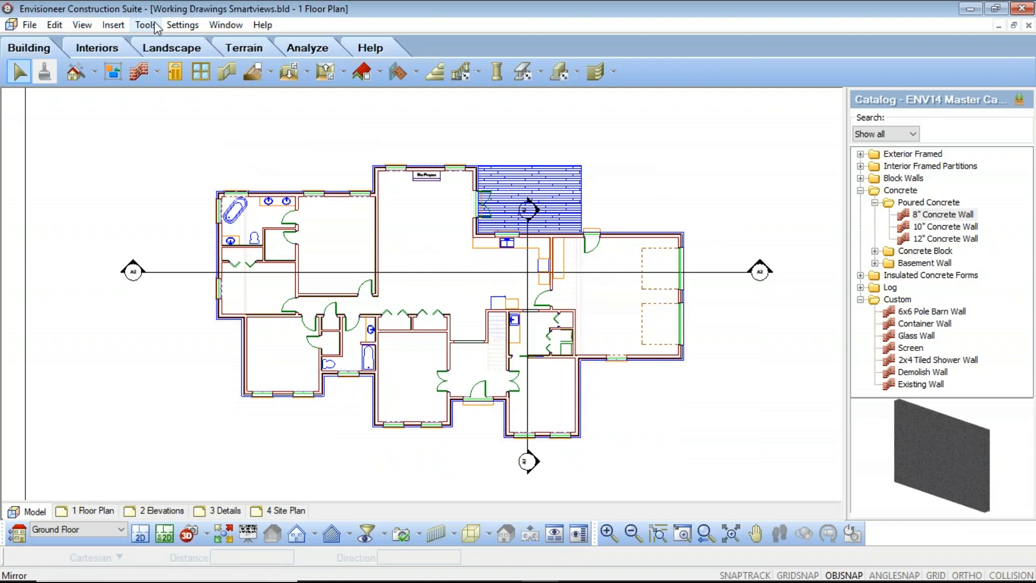
pyautogui.click(179, 26)
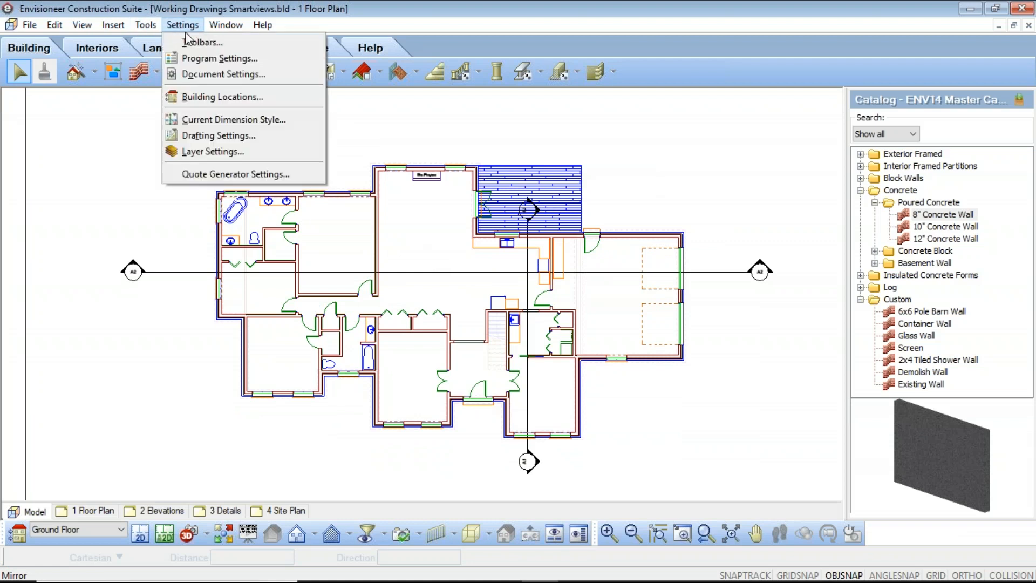
pyautogui.click(205, 78)
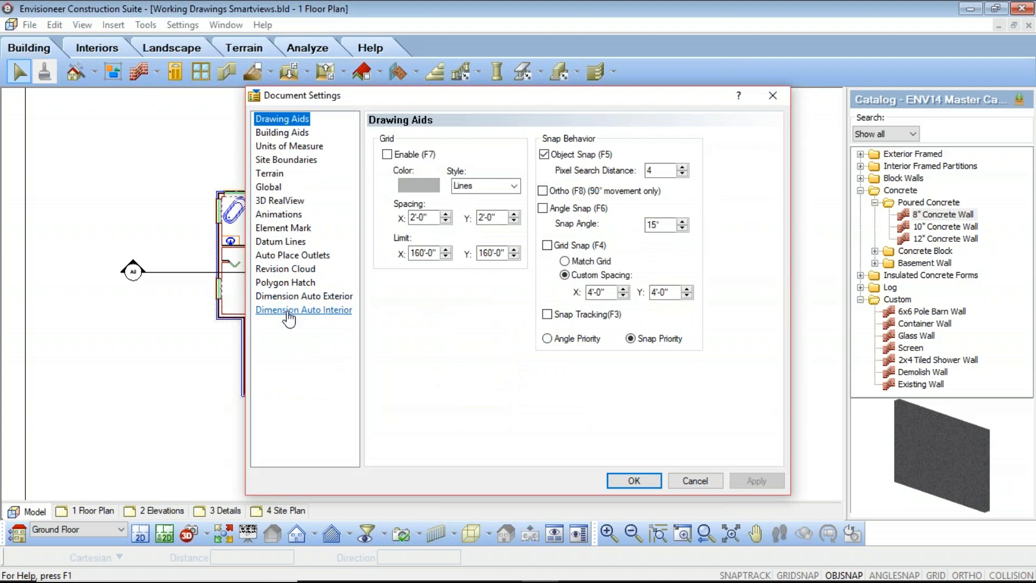
pyautogui.click(292, 298)
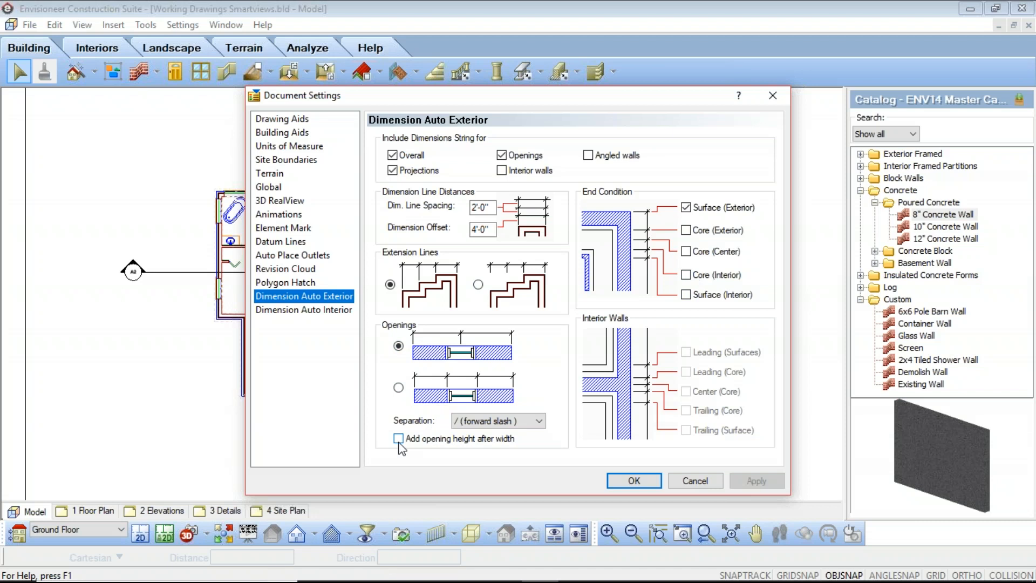
pyautogui.click(538, 420)
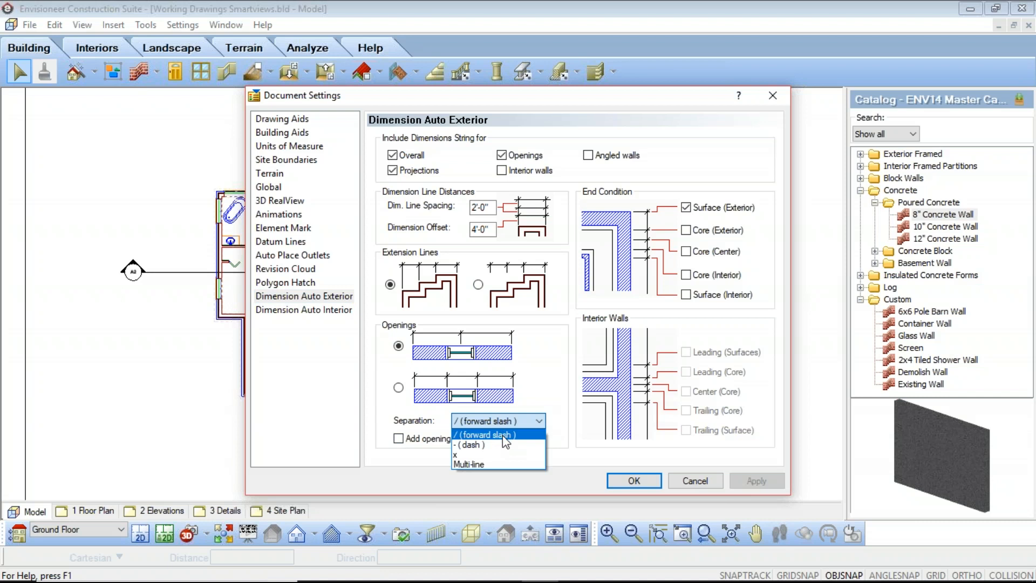
pyautogui.click(542, 424)
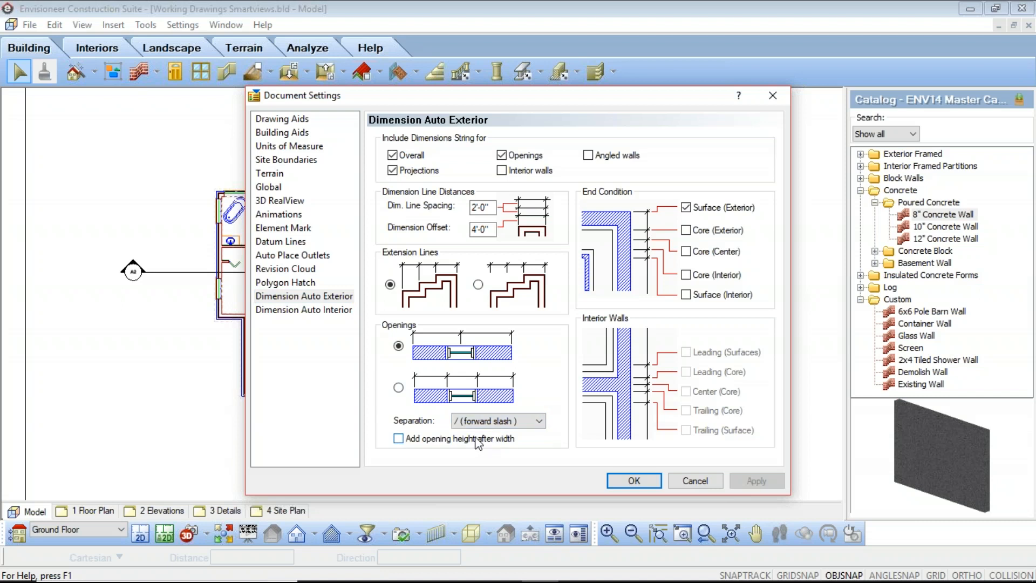
# Set automatic interior dimensions to Leading Edge (Surface) and Trailing Edge (Surface) without Center (Core), keeping Ignore Wall Dimensions enabled.
pyautogui.click(301, 311)
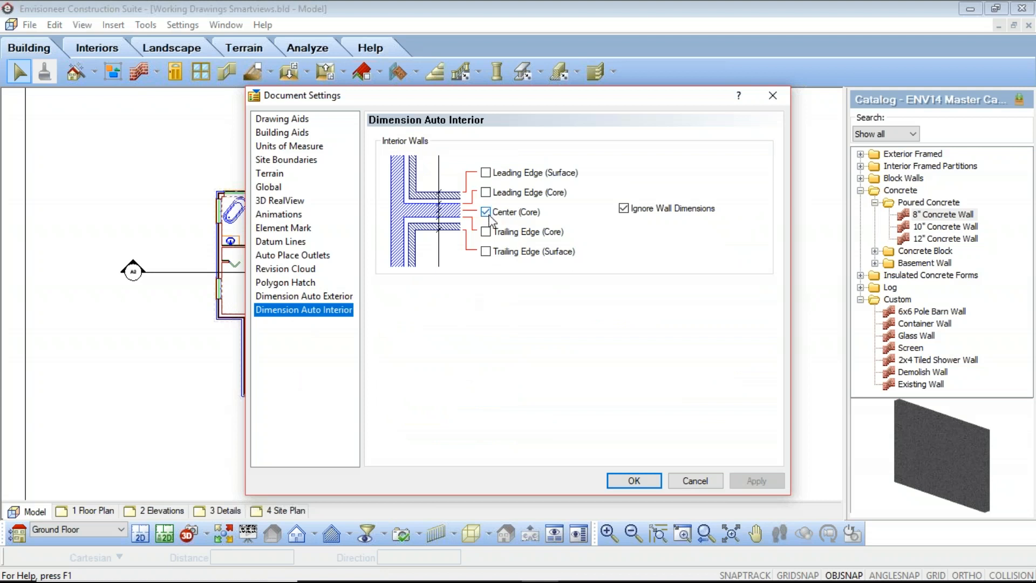
pyautogui.click(486, 173)
pyautogui.click(486, 251)
pyautogui.click(485, 212)
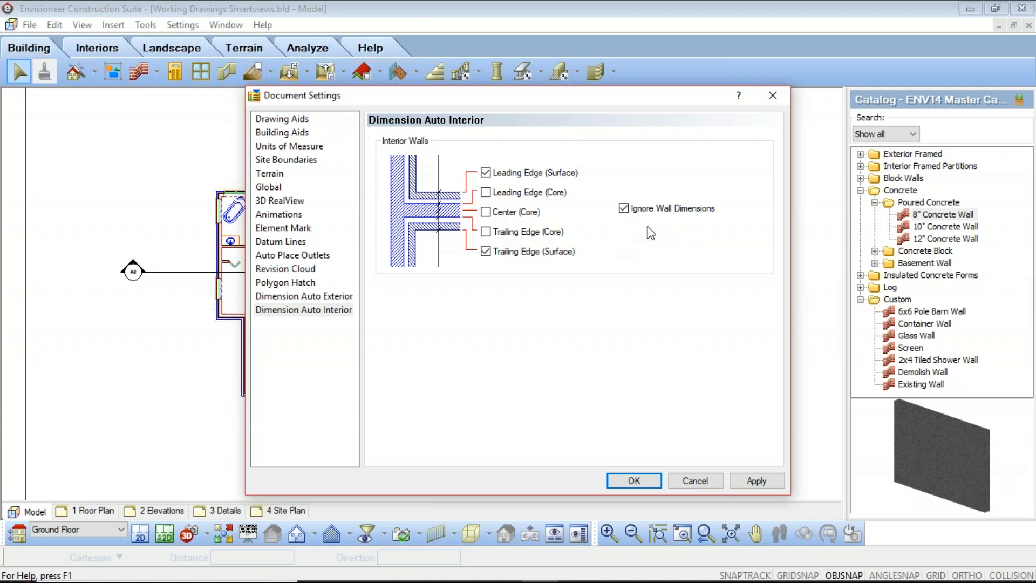
pyautogui.click(624, 209)
pyautogui.click(624, 208)
pyautogui.click(304, 297)
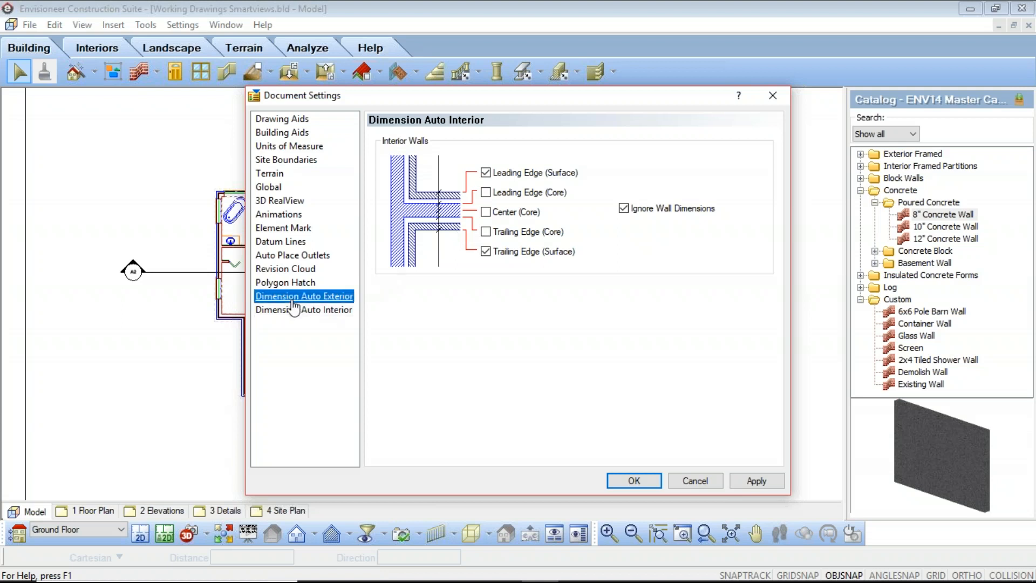
pyautogui.click(648, 481)
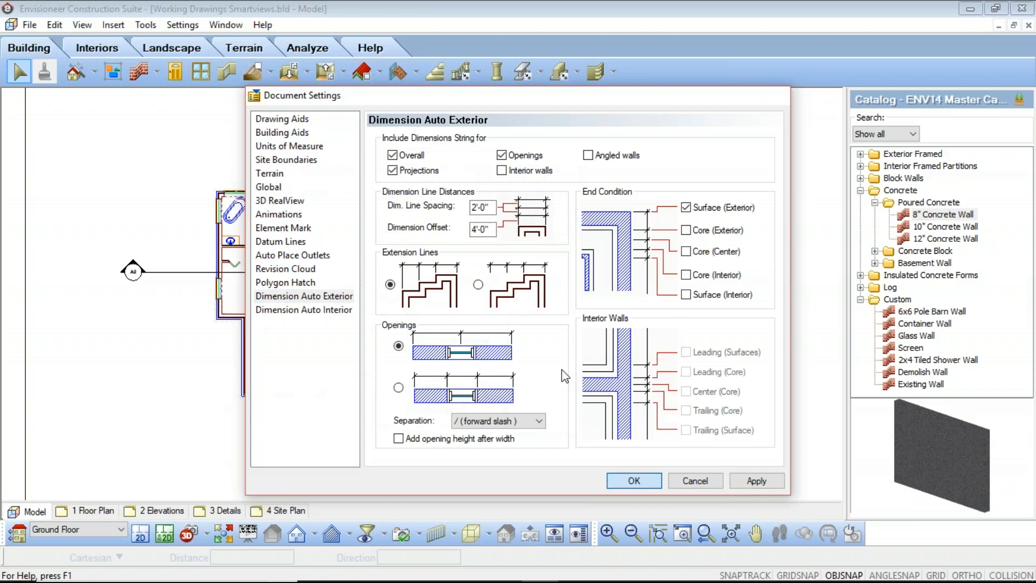
# Add automatic exterior dimensions around the ground floor plan.
pyautogui.click(146, 25)
pyautogui.moveTo(178, 58)
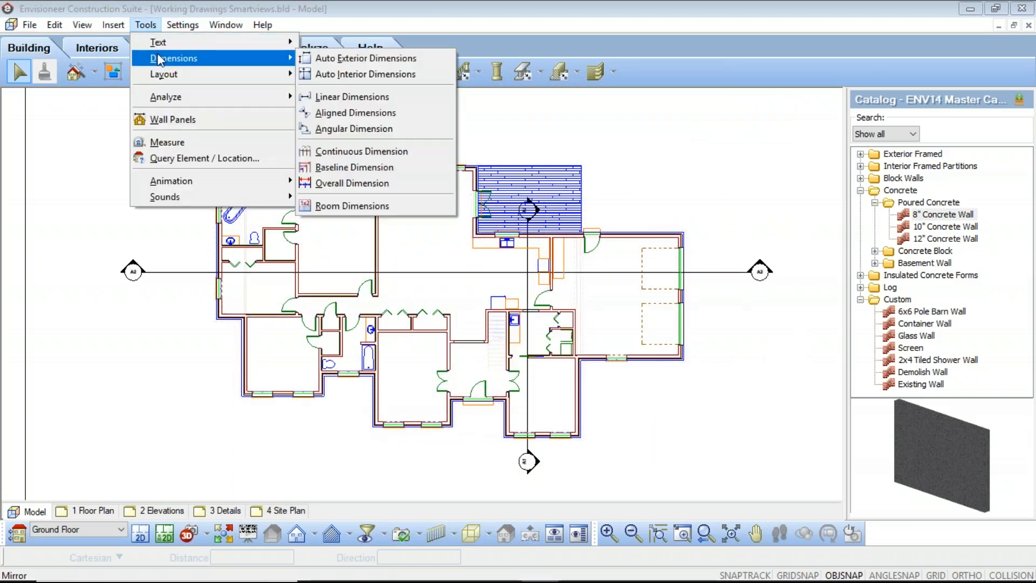
pyautogui.click(359, 59)
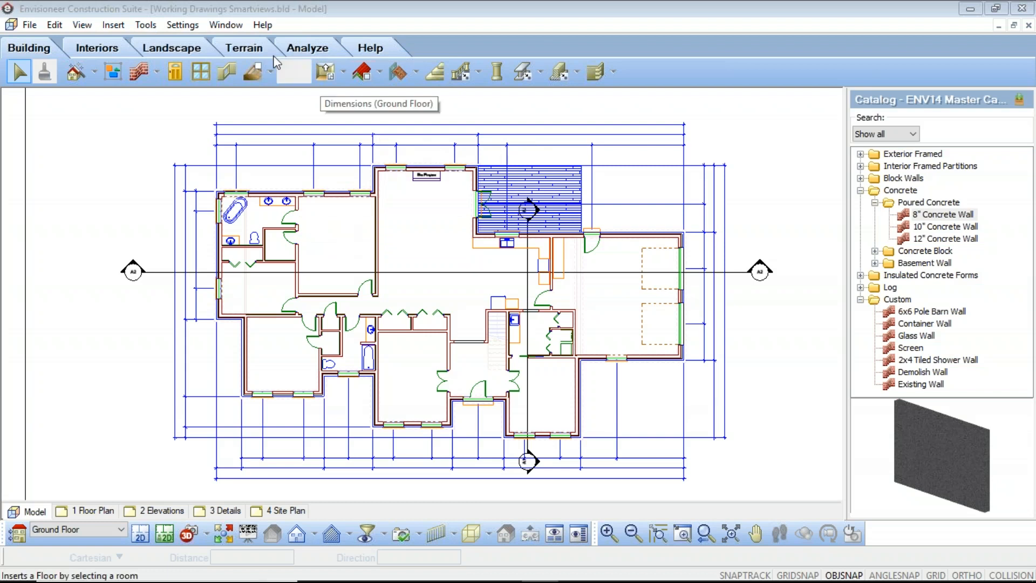
# Set the current dimension style to Standard.
pyautogui.click(189, 27)
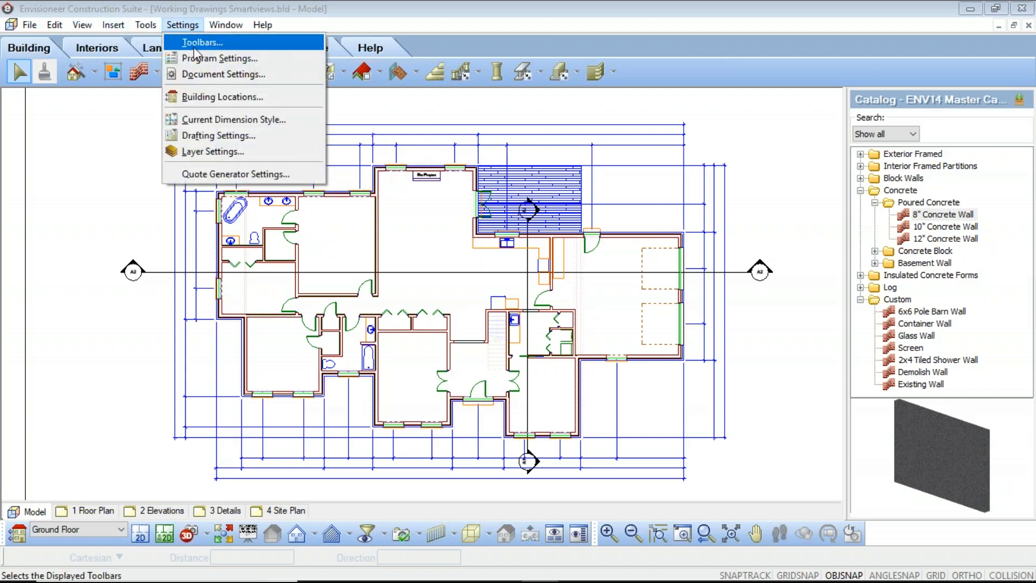
pyautogui.click(229, 119)
pyautogui.click(615, 289)
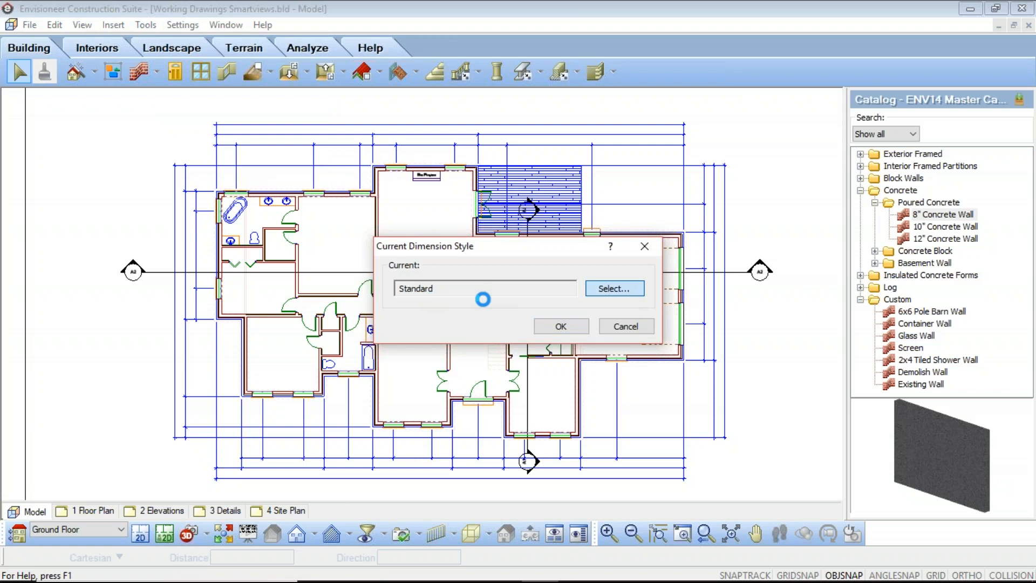
pyautogui.click(429, 153)
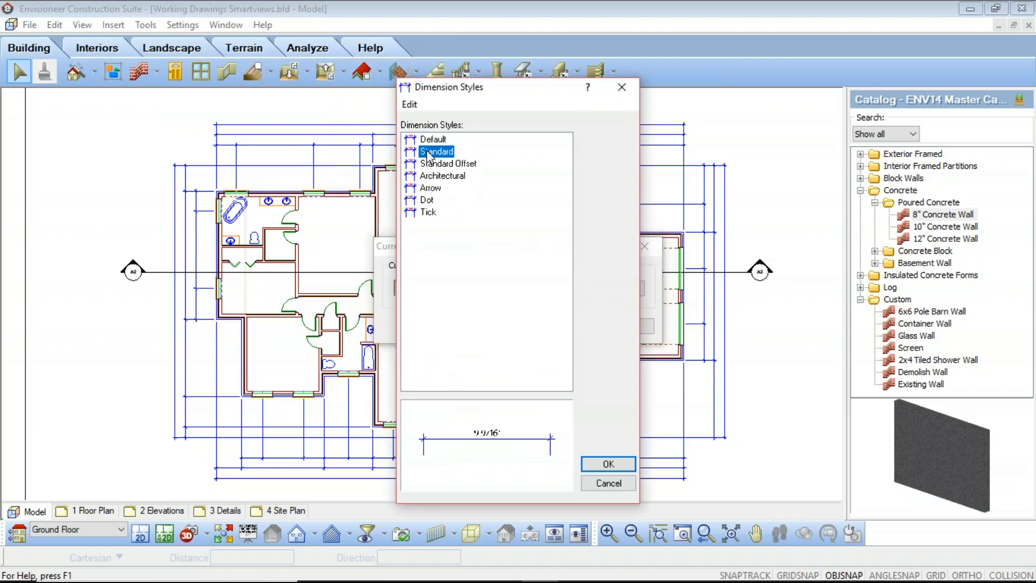
pyautogui.click(598, 467)
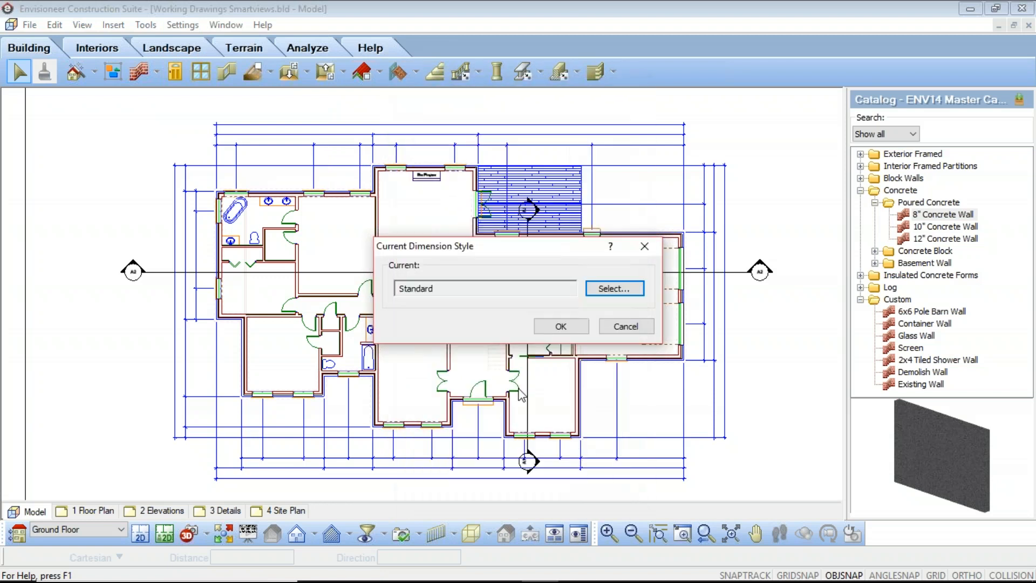
pyautogui.click(560, 324)
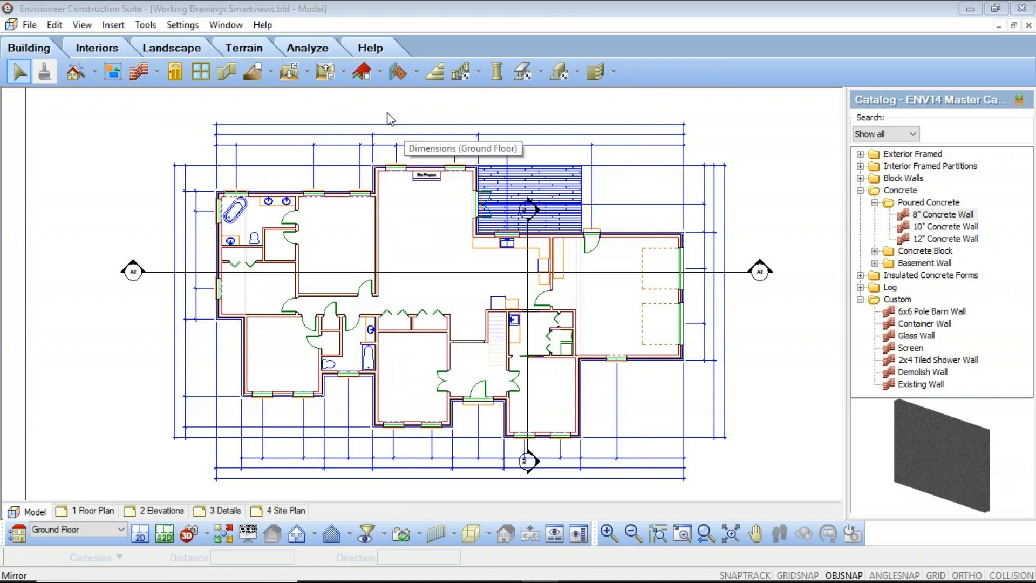
# Reapply the automatic exterior dimensions to the ground floor with the Standard style and check the dimension strings.
pyautogui.click(182, 25)
pyautogui.moveTo(145, 25)
pyautogui.moveTo(174, 57)
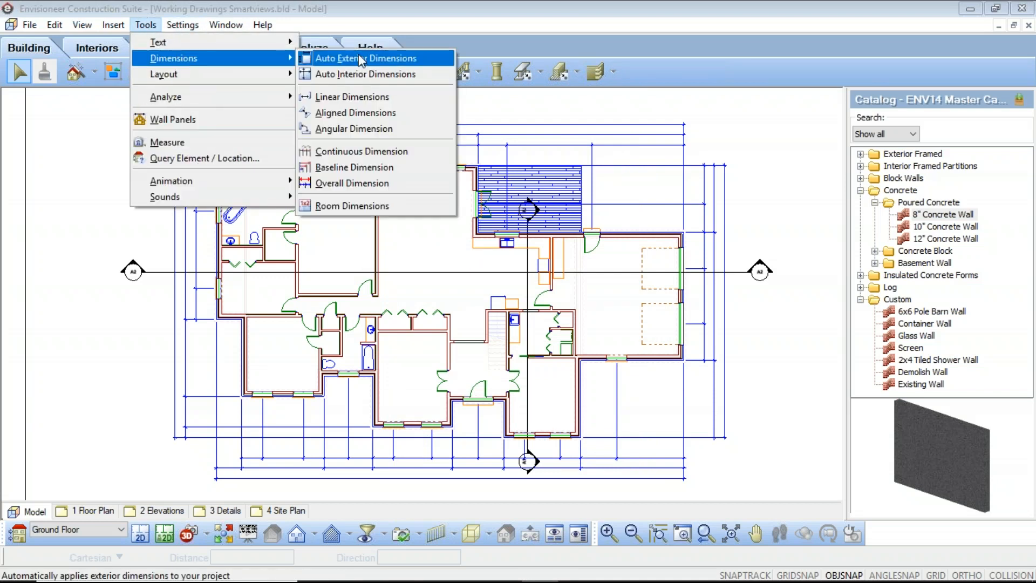
pyautogui.click(363, 62)
pyautogui.click(549, 331)
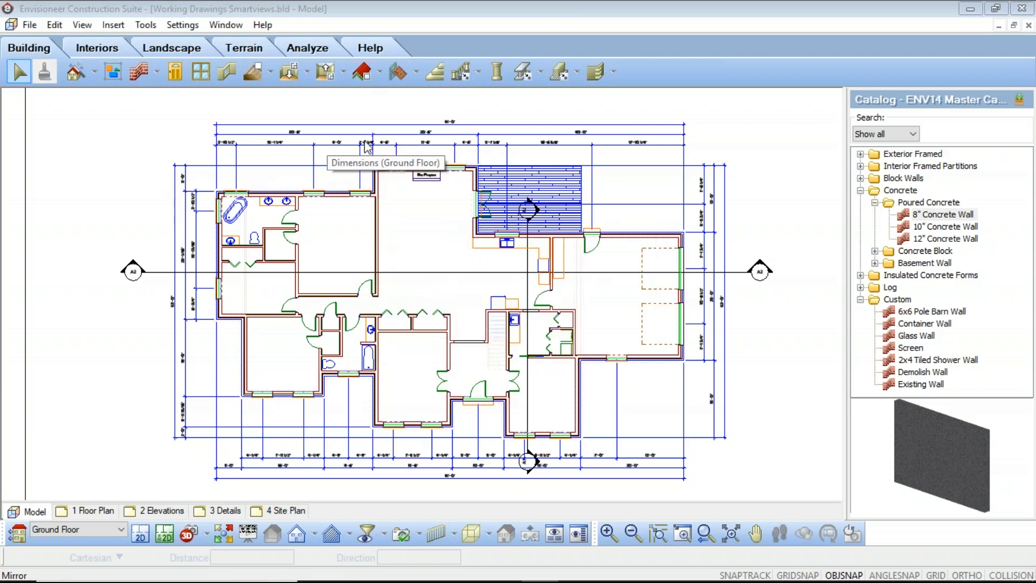
pyautogui.scroll(5, 475, 122)
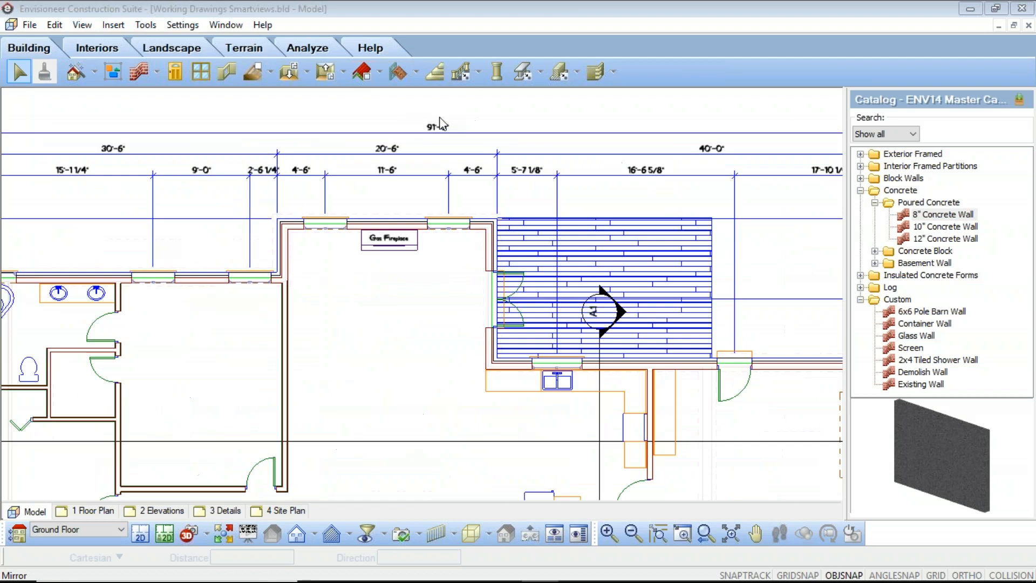
pyautogui.scroll(-5, 554, 231)
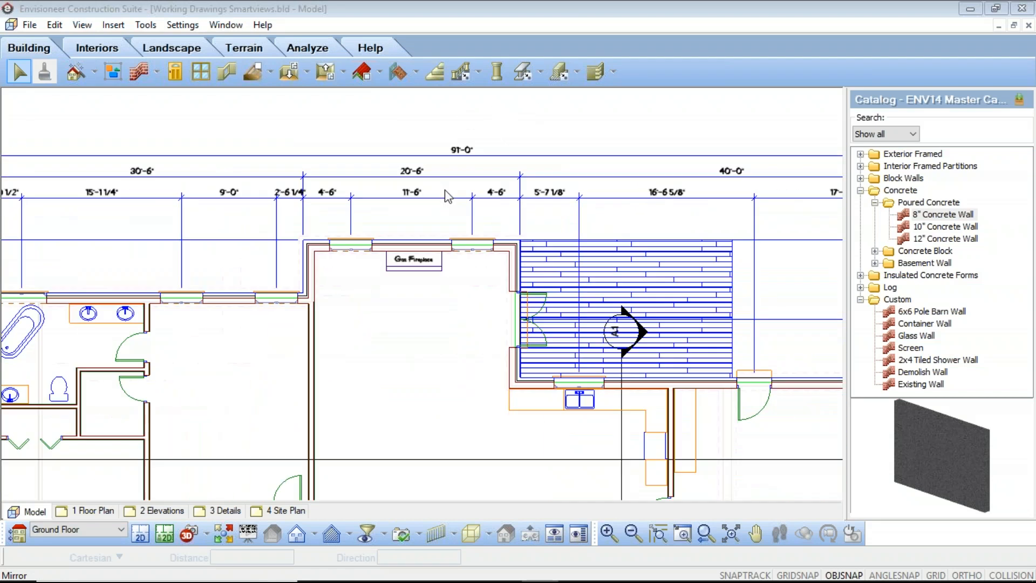
pyautogui.scroll(-6, 488, 231)
pyautogui.moveTo(506, 246); pyautogui.dragTo(496, 271, button='middle')
pyautogui.scroll(3, 496, 247)
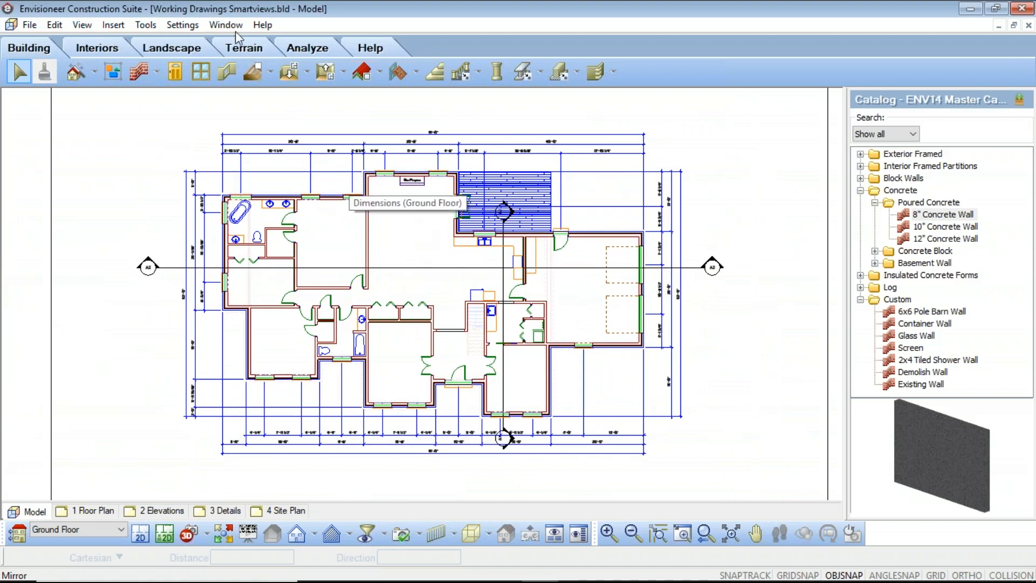
# Start a new text label on the ground floor plan and assign it the Default text style.
pyautogui.click(148, 27)
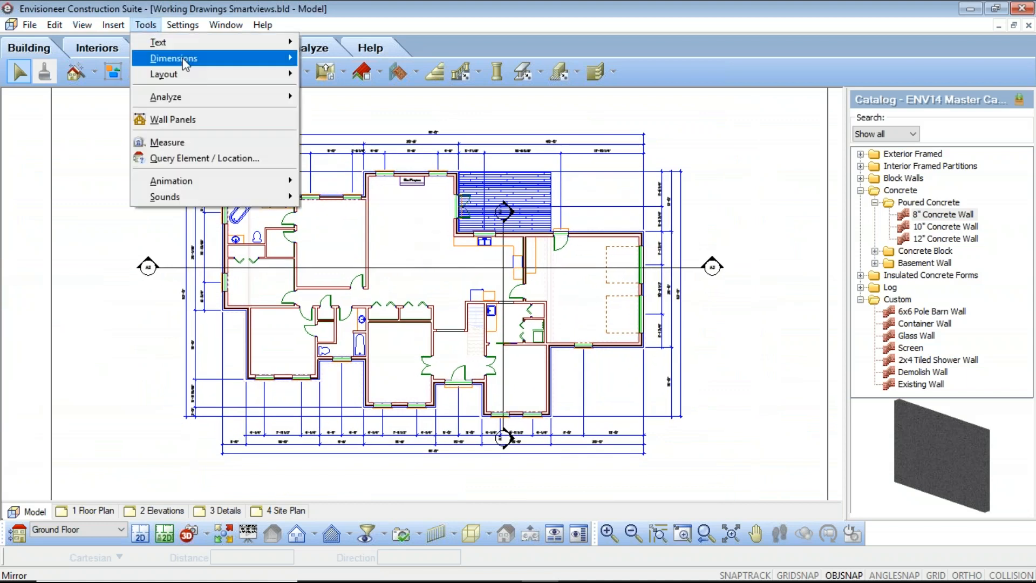
pyautogui.moveTo(242, 43)
pyautogui.click(378, 47)
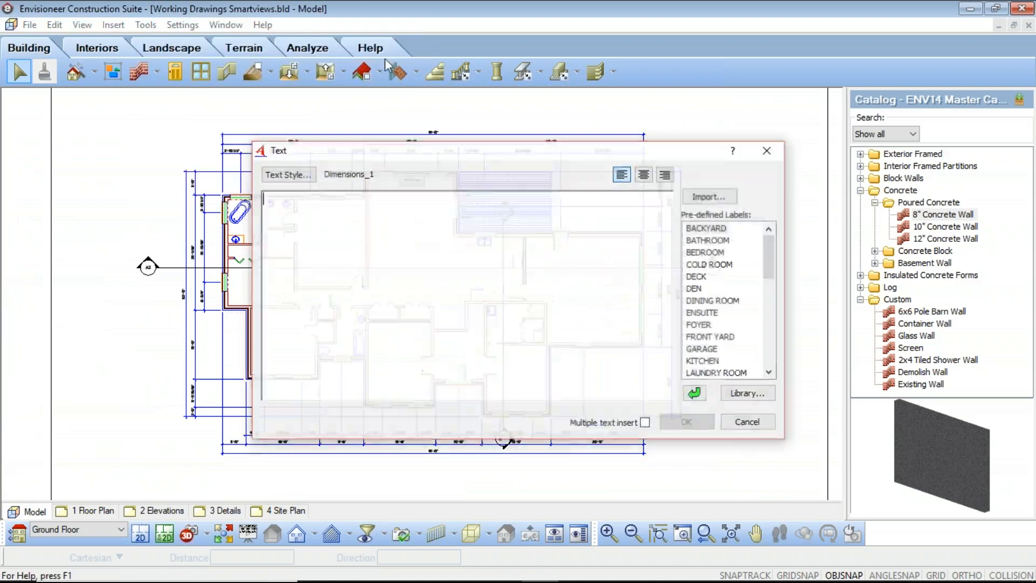
pyautogui.click(304, 179)
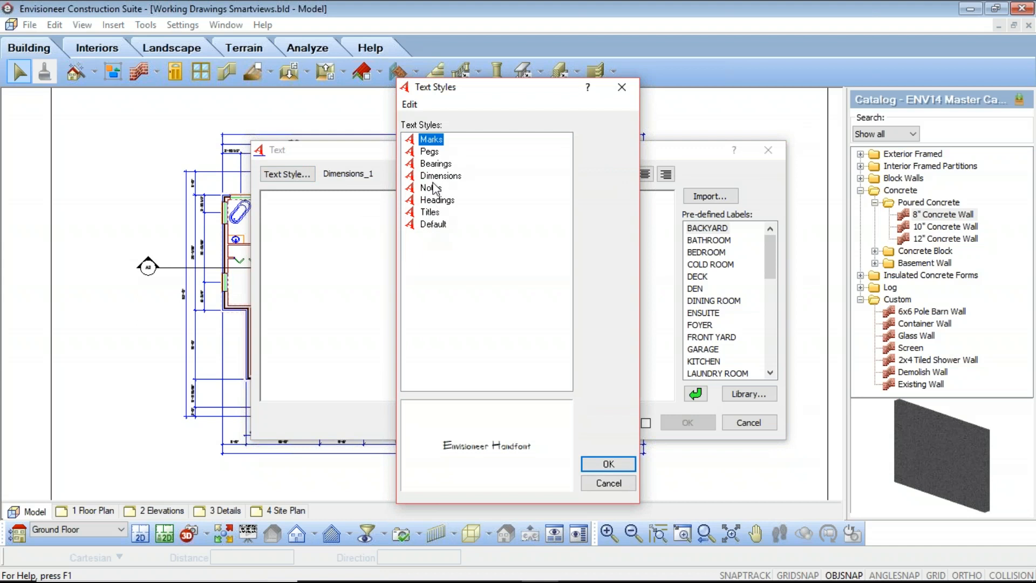
pyautogui.click(432, 224)
pyautogui.click(604, 463)
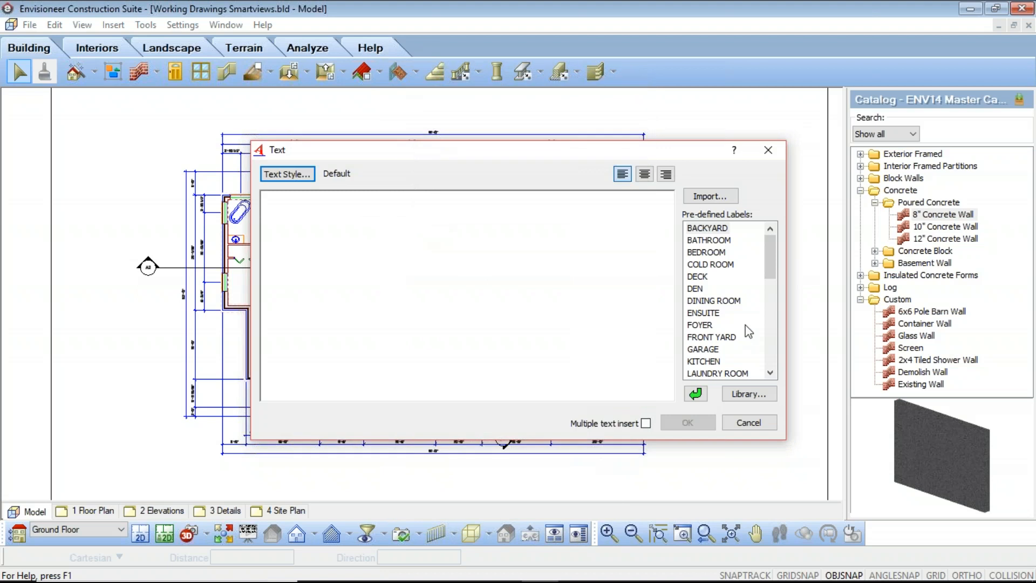
# Place the predefined KITCHEN label in the kitchen, with multiple text insert enabled.
pyautogui.click(706, 363)
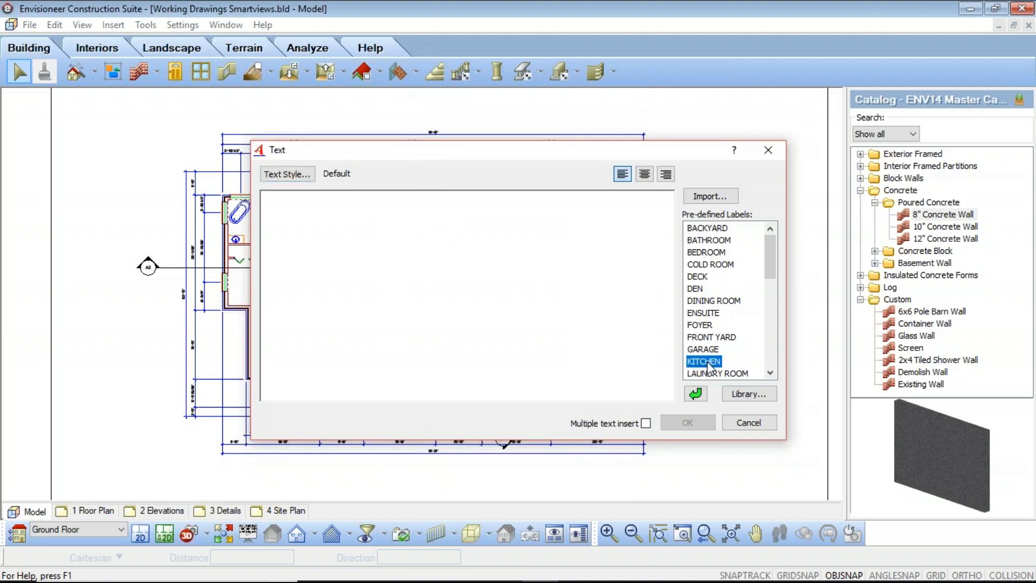
pyautogui.click(697, 394)
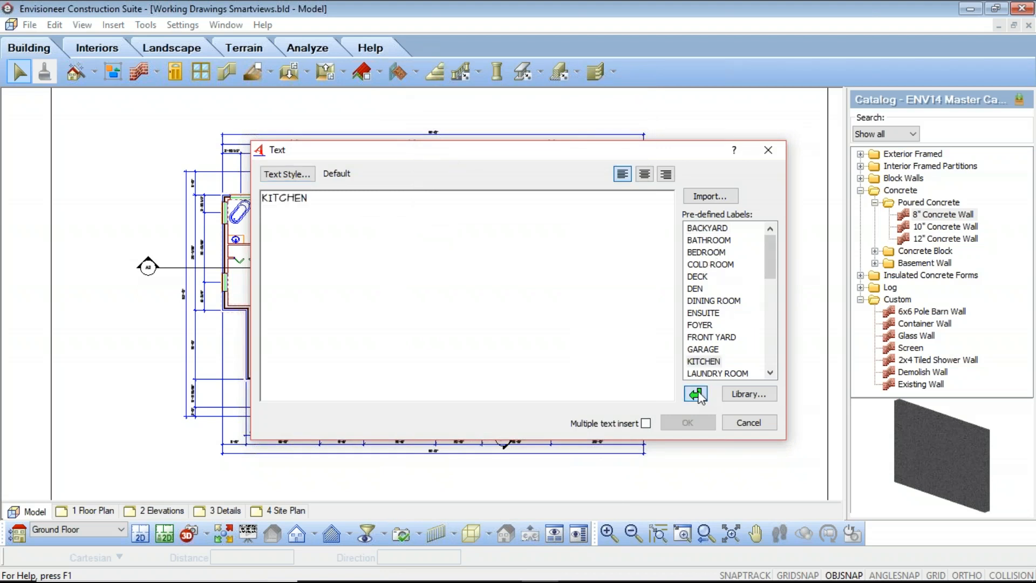
pyautogui.click(646, 424)
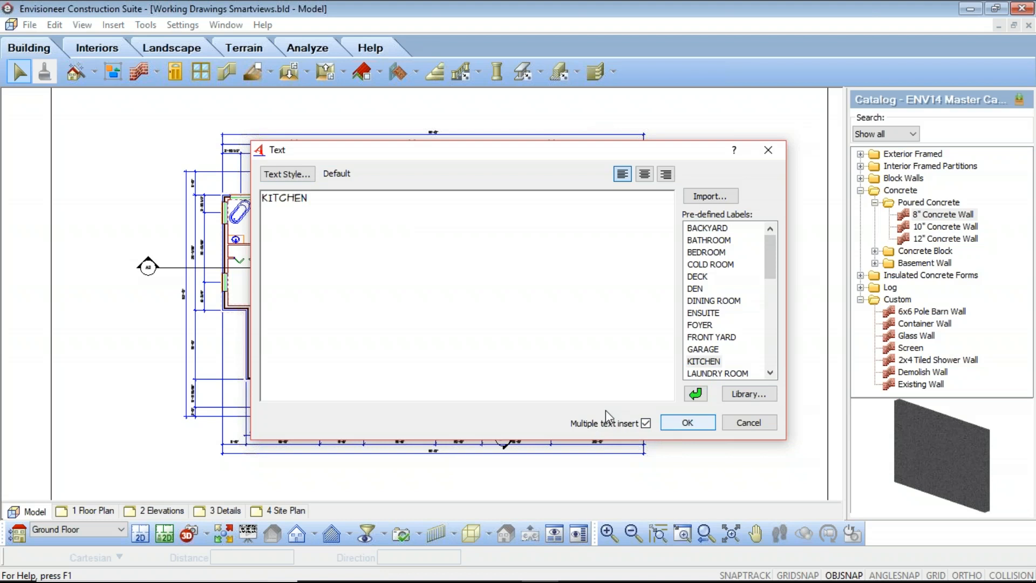
pyautogui.click(687, 423)
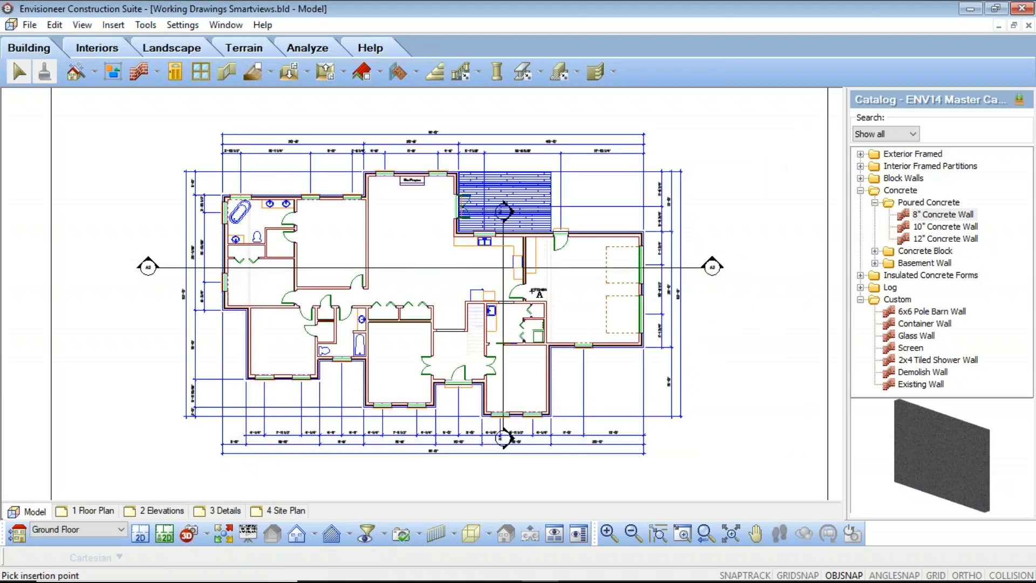
pyautogui.scroll(4, 480, 287)
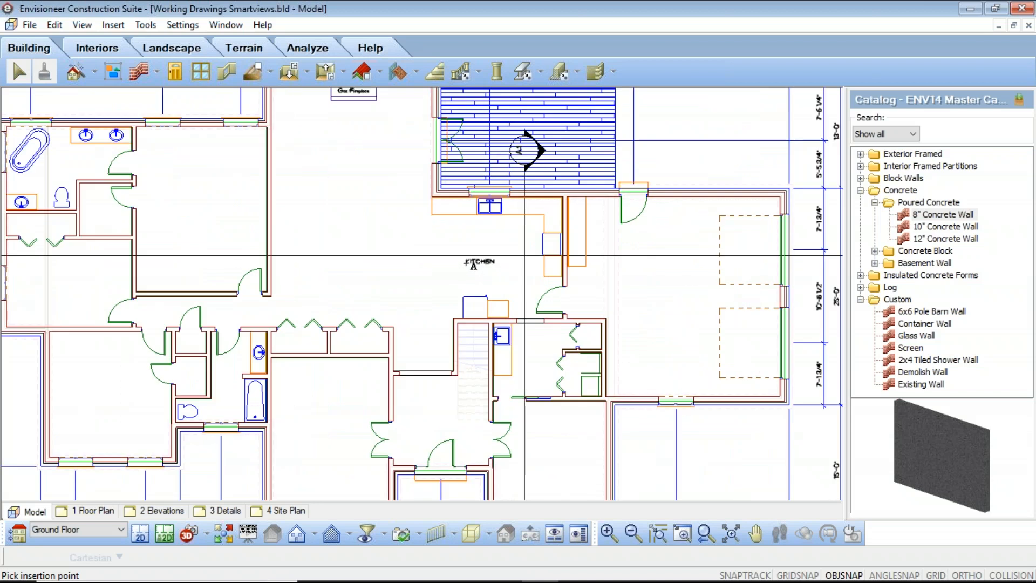
pyautogui.click(474, 263)
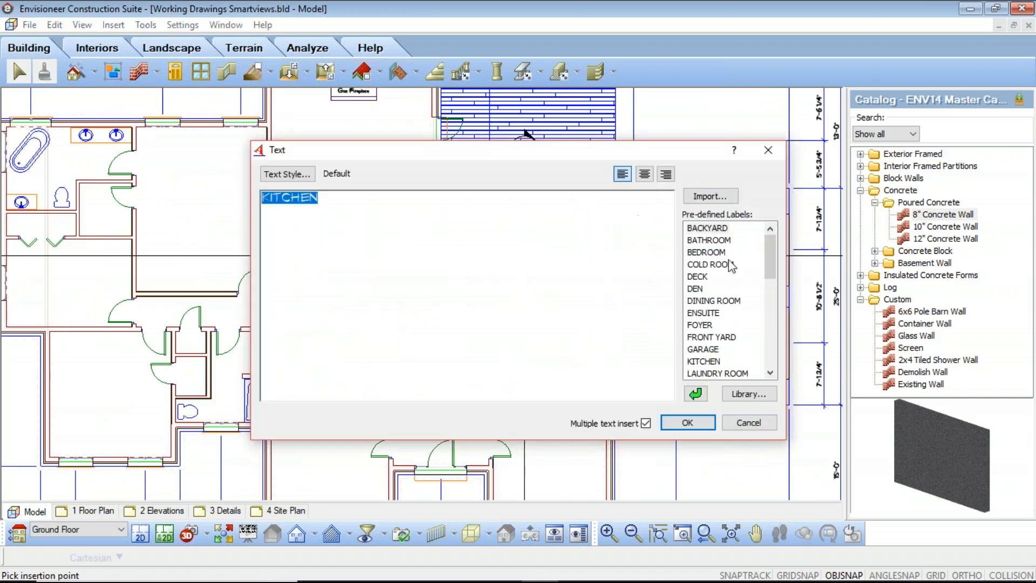
# Place the predefined BEDROOM label in each of the three front rooms of the ground floor, ending multiple text insert with the last one.
pyautogui.doubleClick(705, 252)
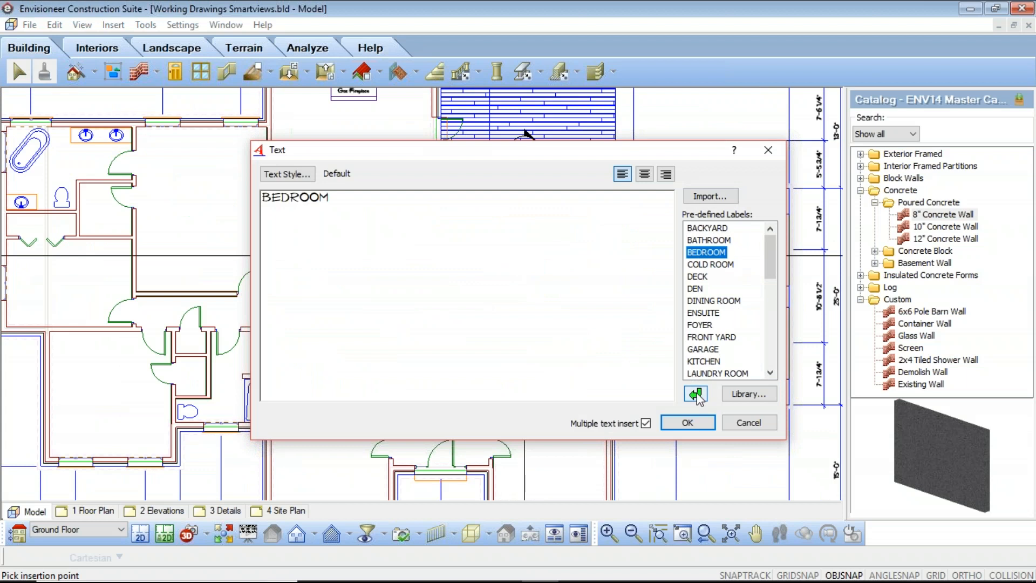
pyautogui.click(688, 423)
pyautogui.scroll(-3, 411, 273)
pyautogui.scroll(1, 248, 357)
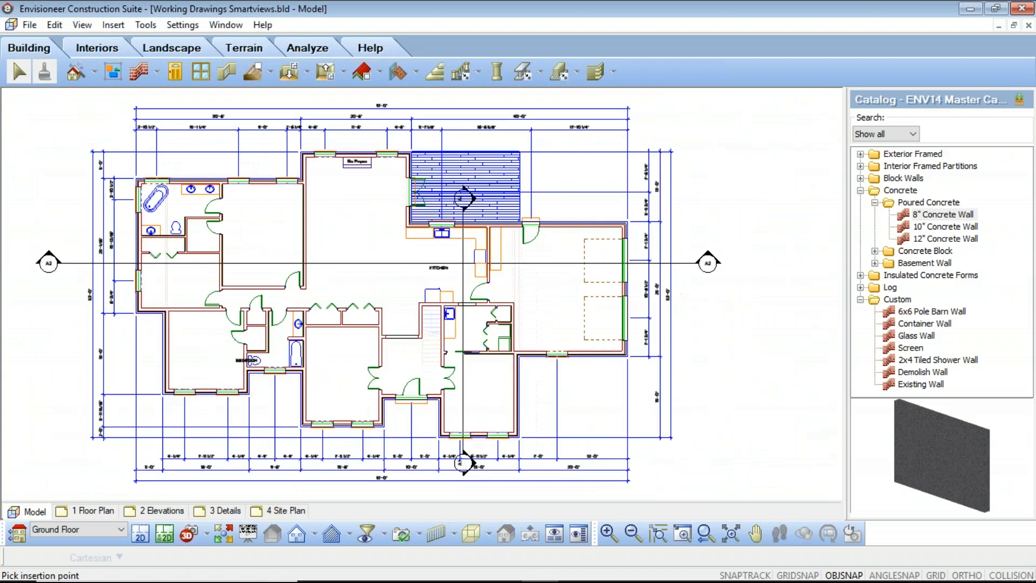
pyautogui.scroll(1, 216, 355)
pyautogui.click(205, 351)
pyautogui.click(682, 418)
pyautogui.click(377, 389)
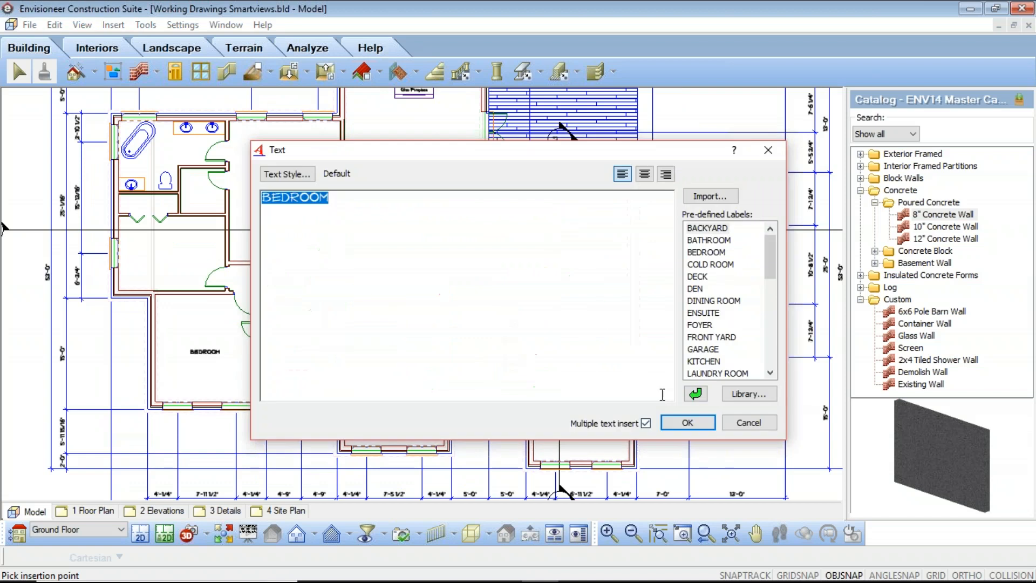
pyautogui.click(687, 424)
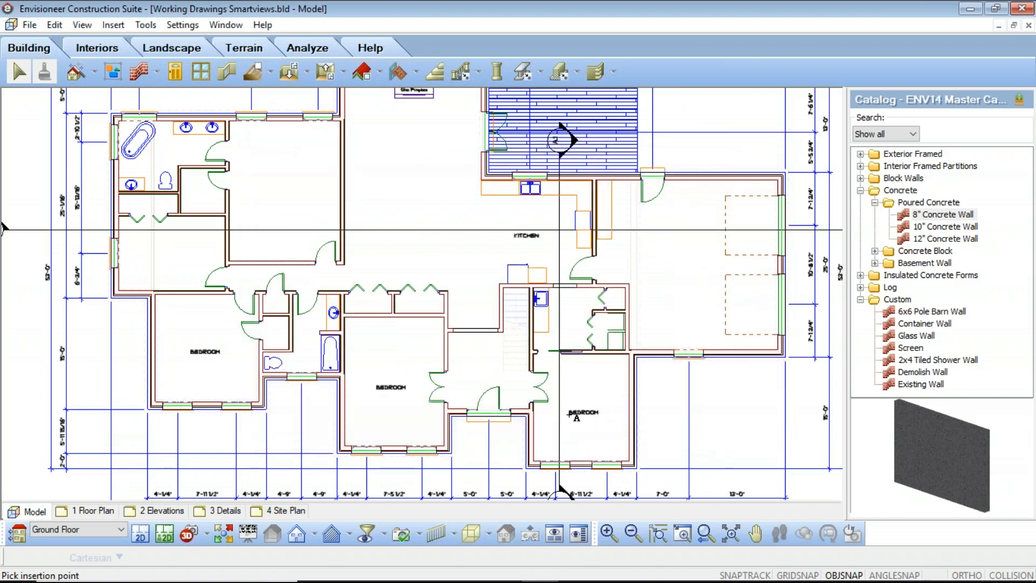
pyautogui.click(573, 413)
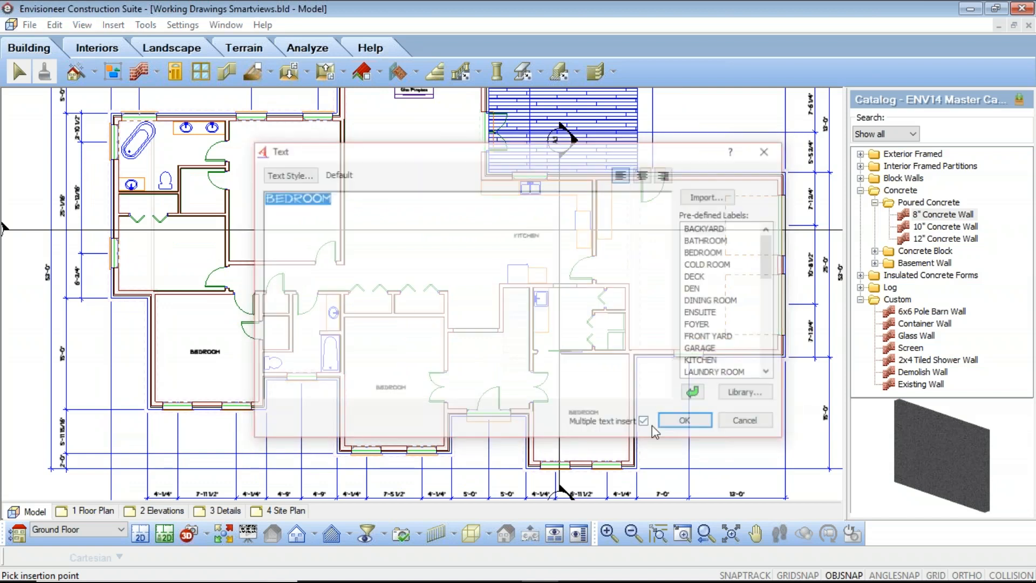
# Place the predefined GARAGE label in the middle of the garage and bring the whole plan into view.
pyautogui.doubleClick(699, 351)
pyautogui.click(688, 423)
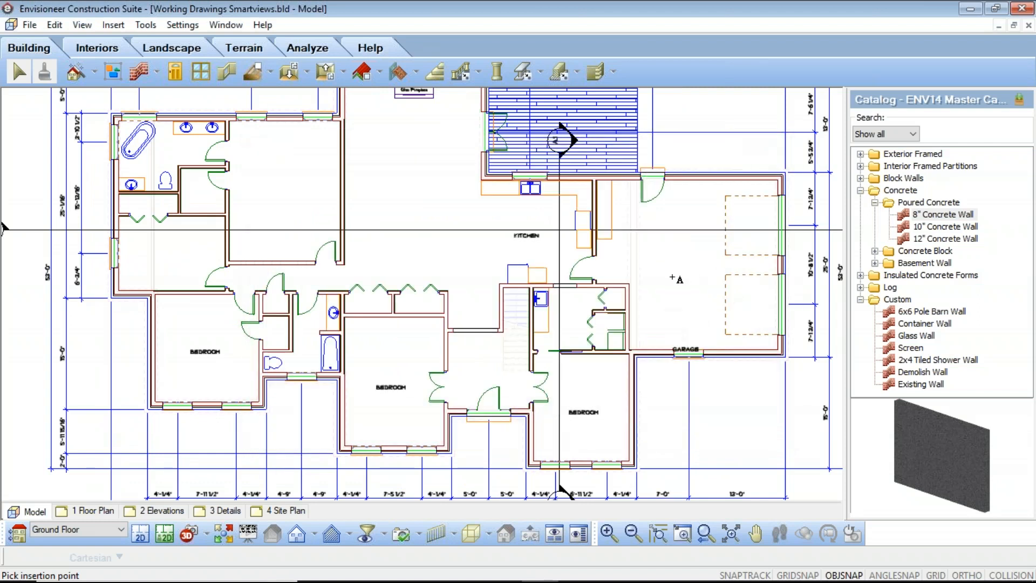
pyautogui.click(684, 266)
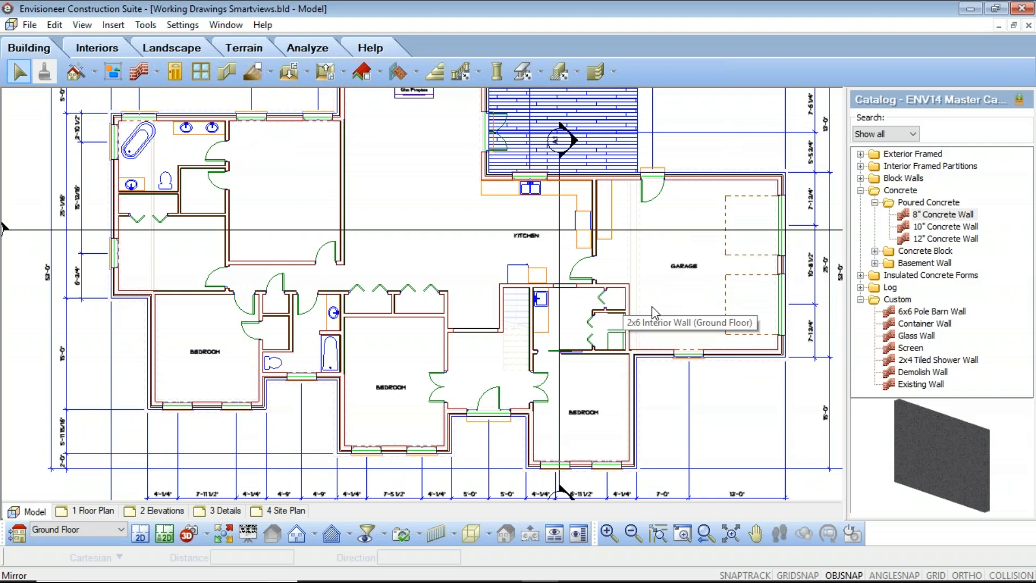
pyautogui.scroll(-3, 620, 309)
pyautogui.moveTo(573, 412); pyautogui.dragTo(521, 417, button='middle')
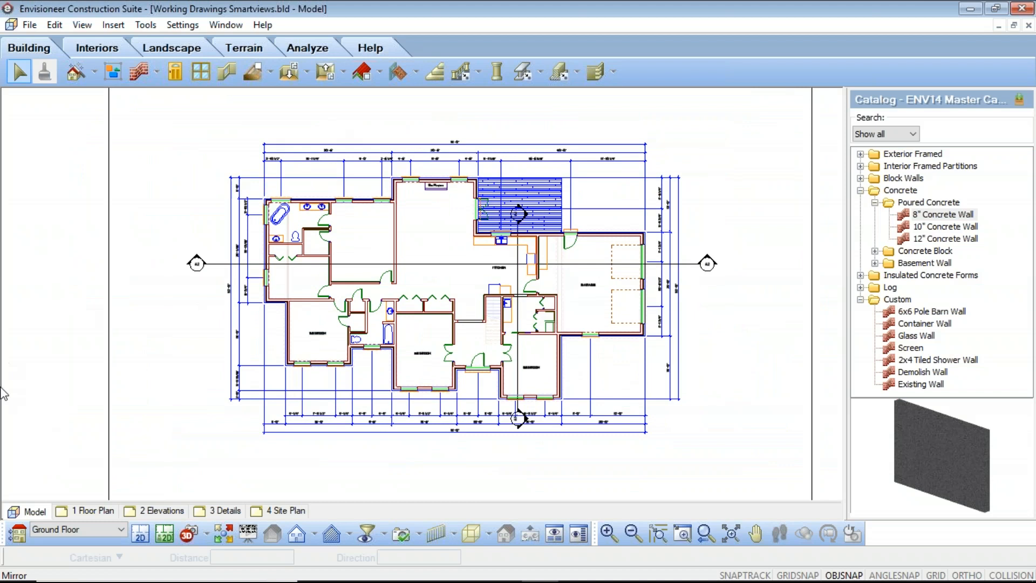
# Define a new SmartView on the 1 Floor Plan sheet and name it GROUND FLOOR.
pyautogui.click(83, 512)
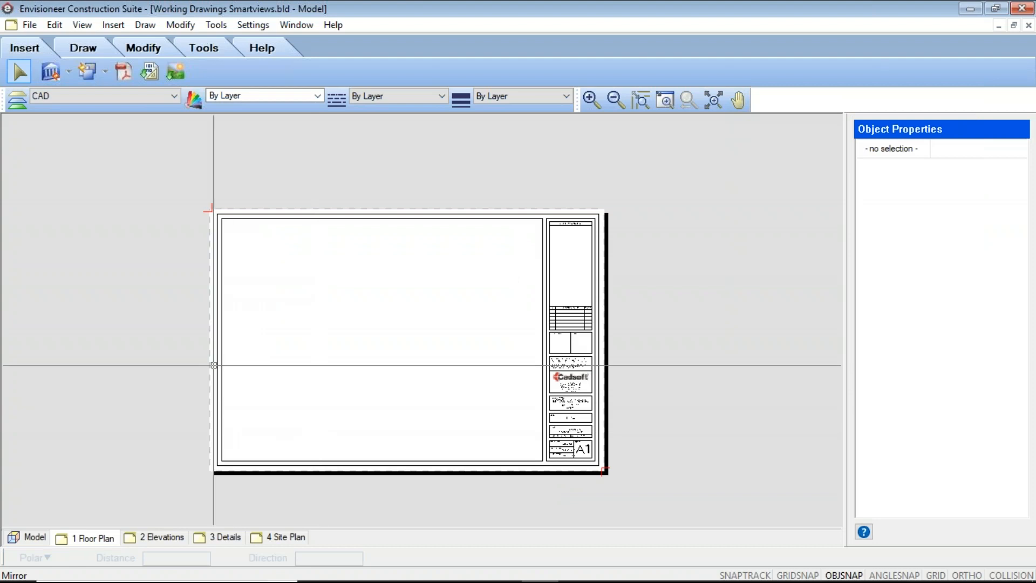
pyautogui.click(69, 70)
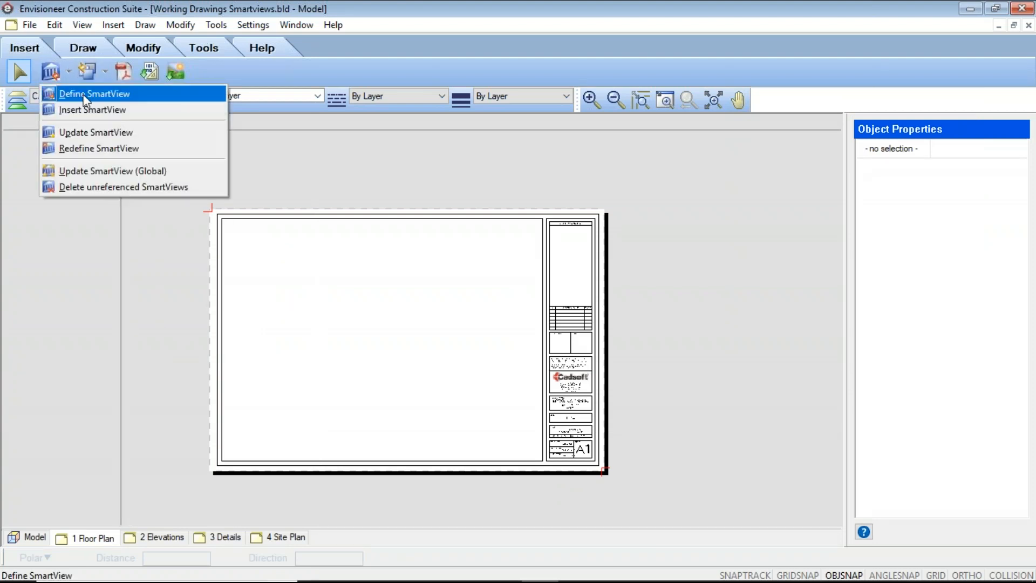
pyautogui.click(81, 92)
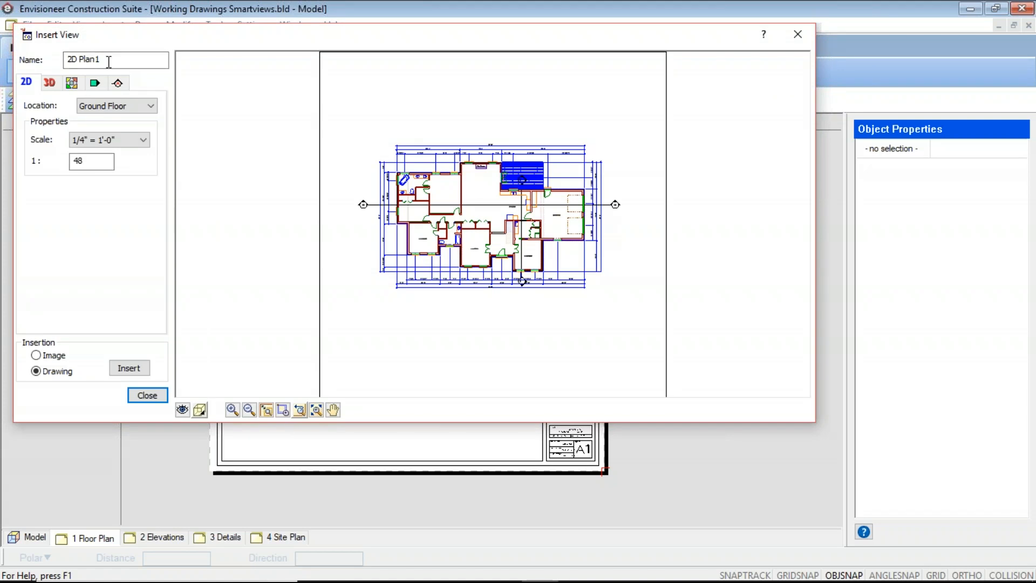
pyautogui.moveTo(103, 61); pyautogui.dragTo(8, 60)
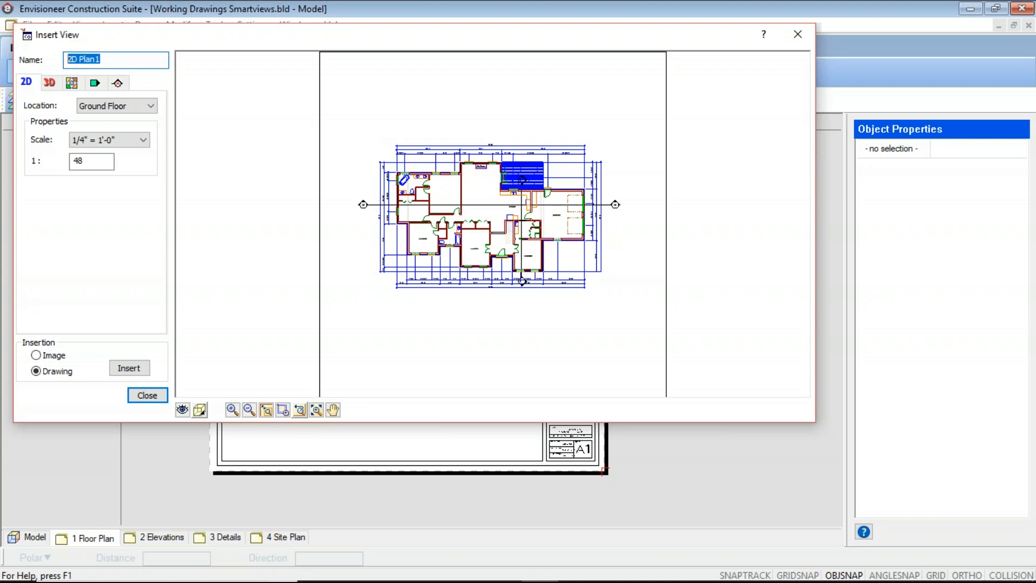
pyautogui.write('Ground Fl')
pyautogui.press('BackSpace')
pyautogui.press('BackSpace')
pyautogui.press('BackSpace')
pyautogui.press('BackSpace')
pyautogui.press('BackSpace')
pyautogui.press('BackSpace')
pyautogui.press('BackSpace')
pyautogui.press('BackSpace')
pyautogui.write('GROUND FLOOR')
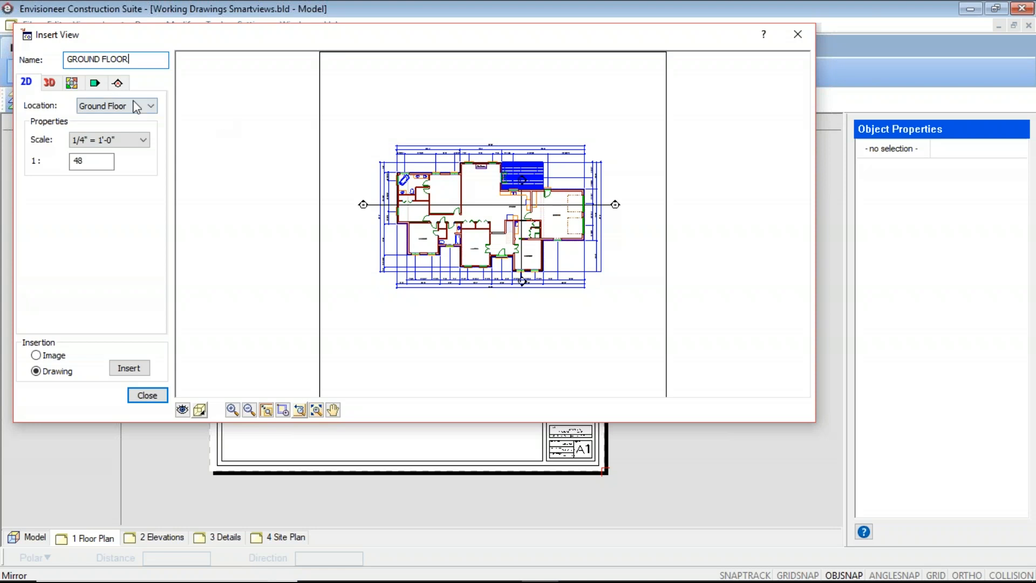
# Preview the 3D perspective, dollhouse viewpoint, front elevation and section options available for the SmartView.
pyautogui.click(48, 84)
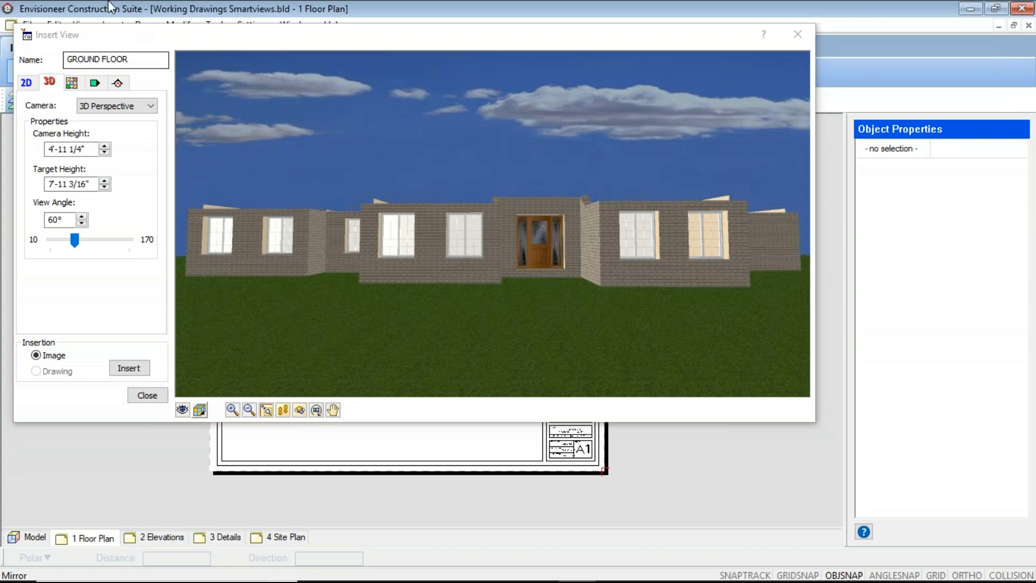
pyautogui.click(72, 84)
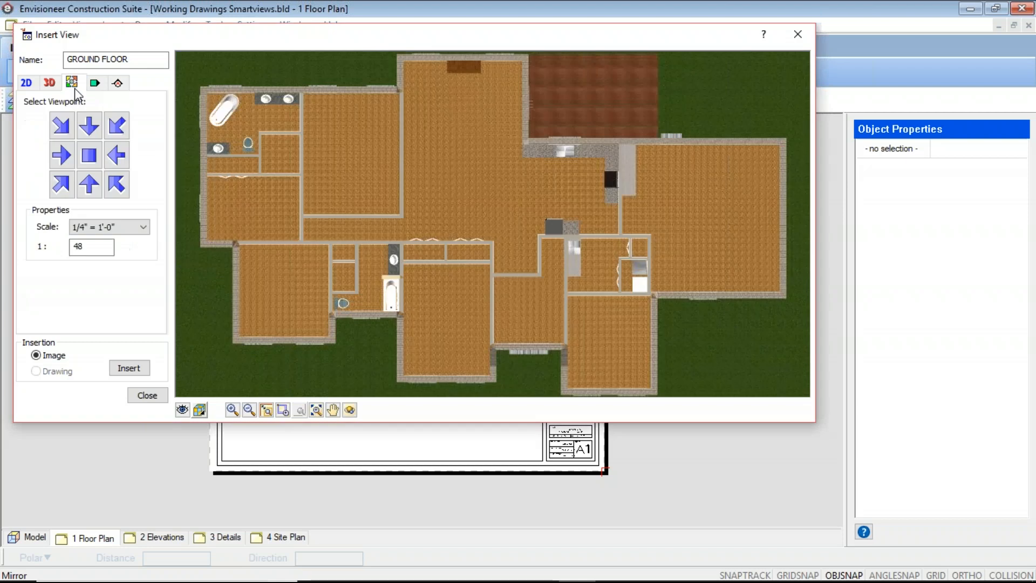
pyautogui.click(61, 193)
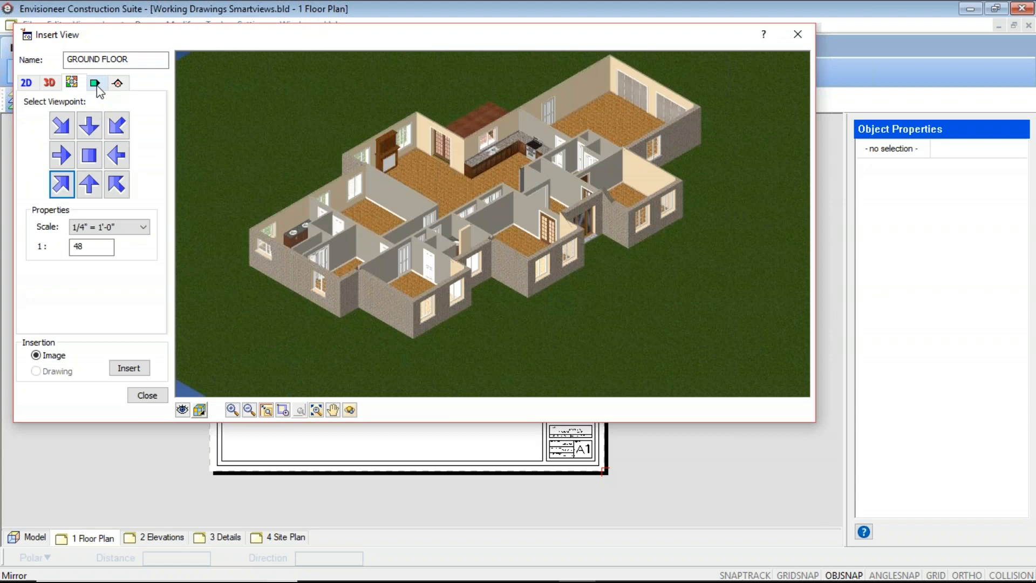
pyautogui.click(97, 85)
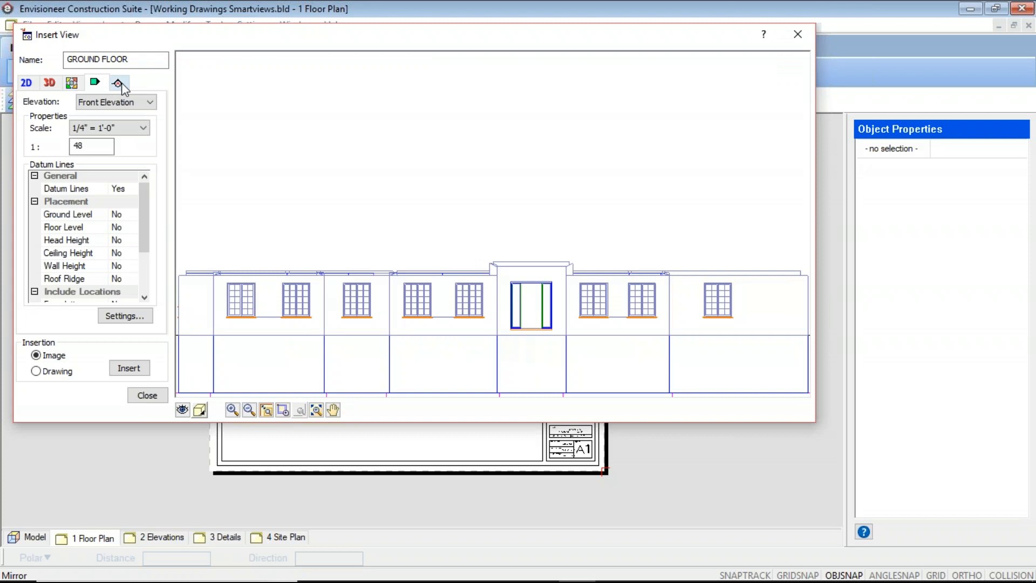
pyautogui.click(119, 84)
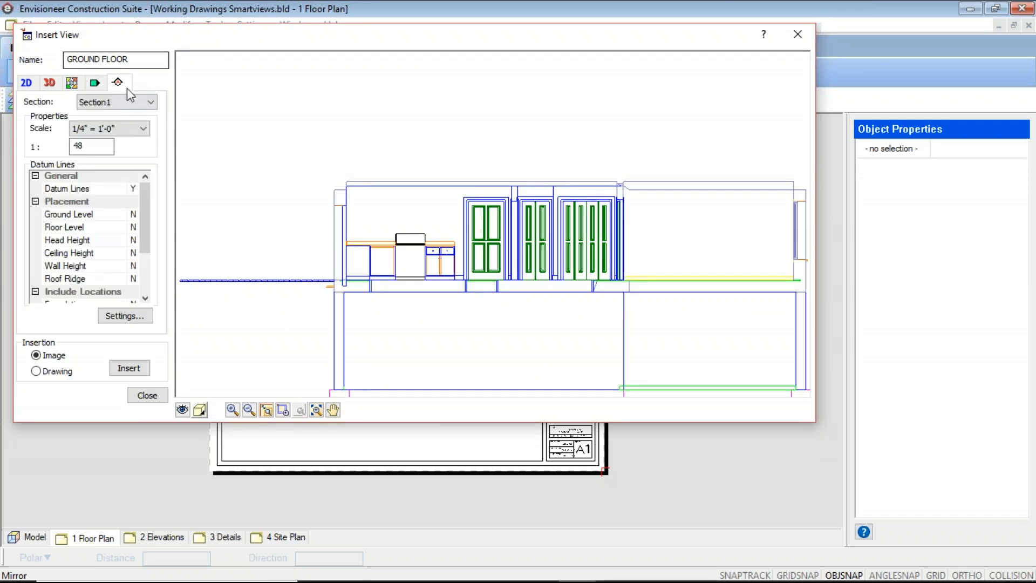
# Set the SmartView to the 2D ground floor plan at 1/4" = 1'-0" scale, inserted as a drawing.
pyautogui.click(26, 82)
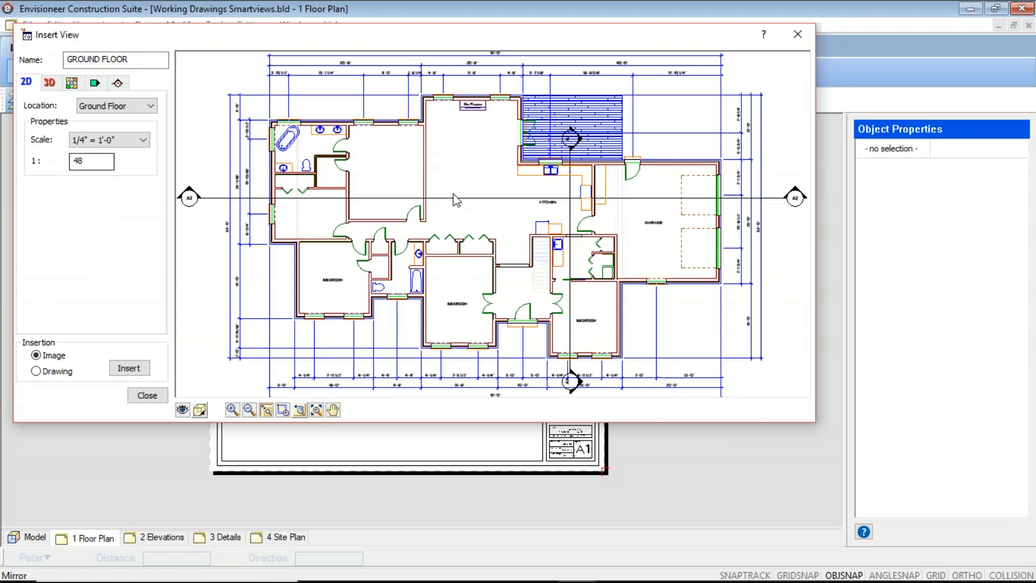
pyautogui.scroll(-1, 458, 190)
pyautogui.scroll(-1, 458, 190)
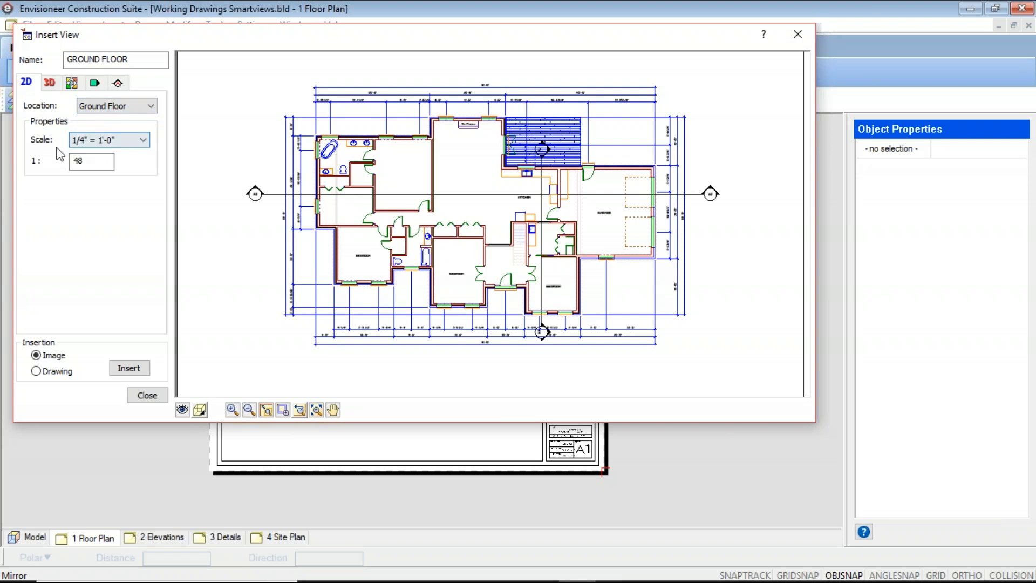
pyautogui.click(143, 141)
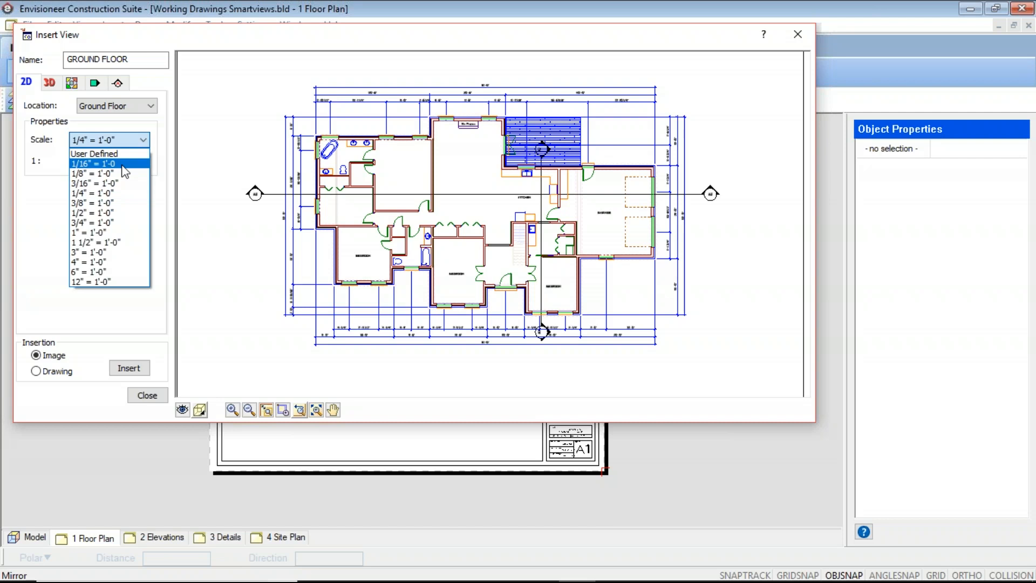
pyautogui.click(102, 194)
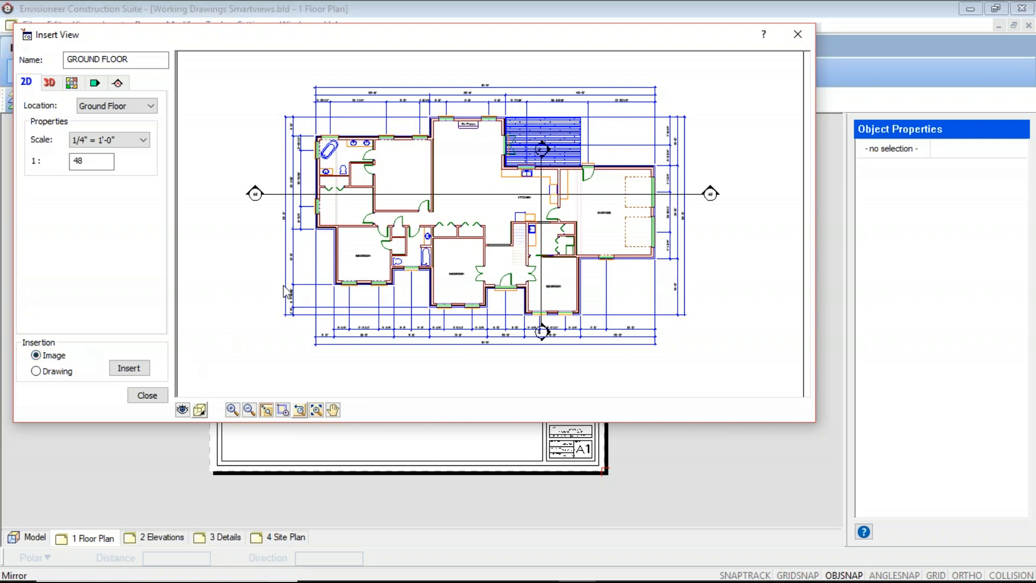
pyautogui.click(37, 371)
# Hide all location elements on the Foundation and Second Floor in the SmartView's view filter.
pyautogui.click(183, 411)
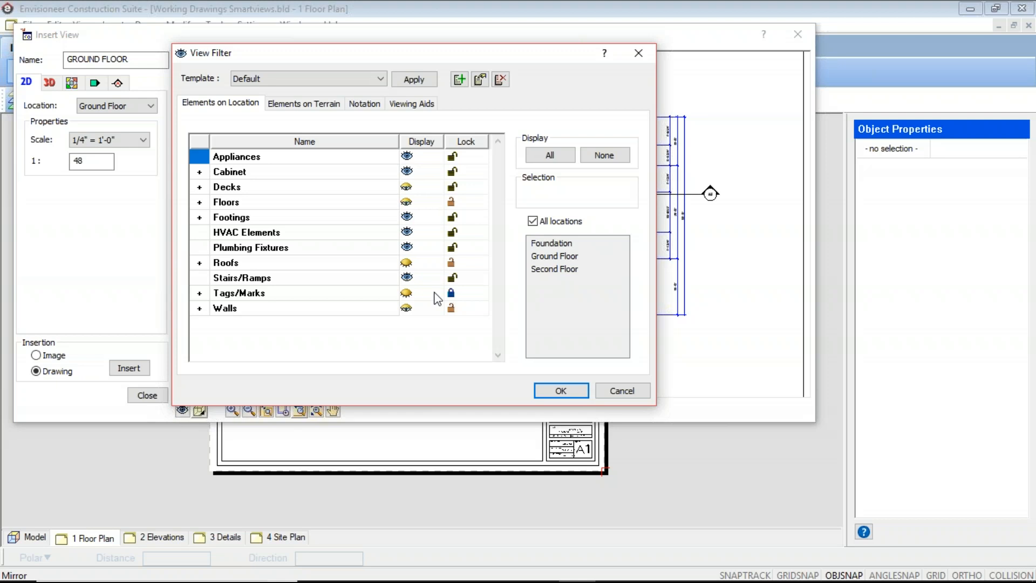
pyautogui.click(533, 221)
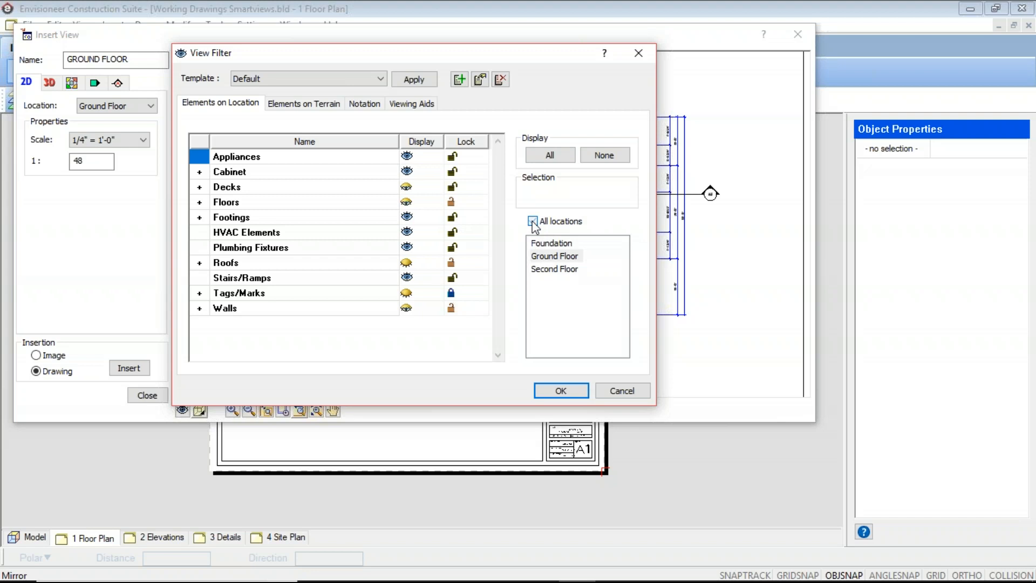
pyautogui.click(554, 243)
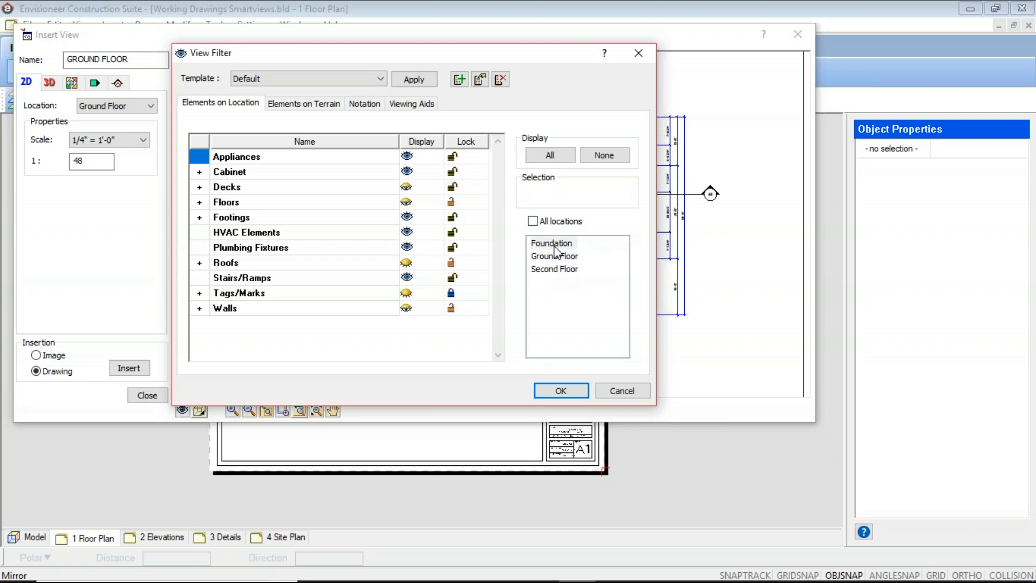
pyautogui.click(604, 156)
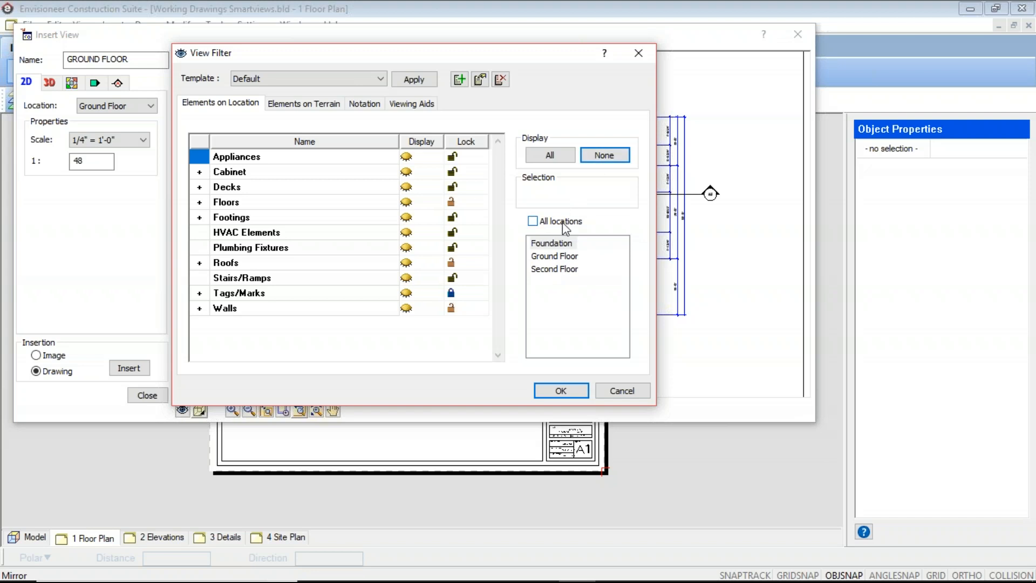
pyautogui.click(553, 269)
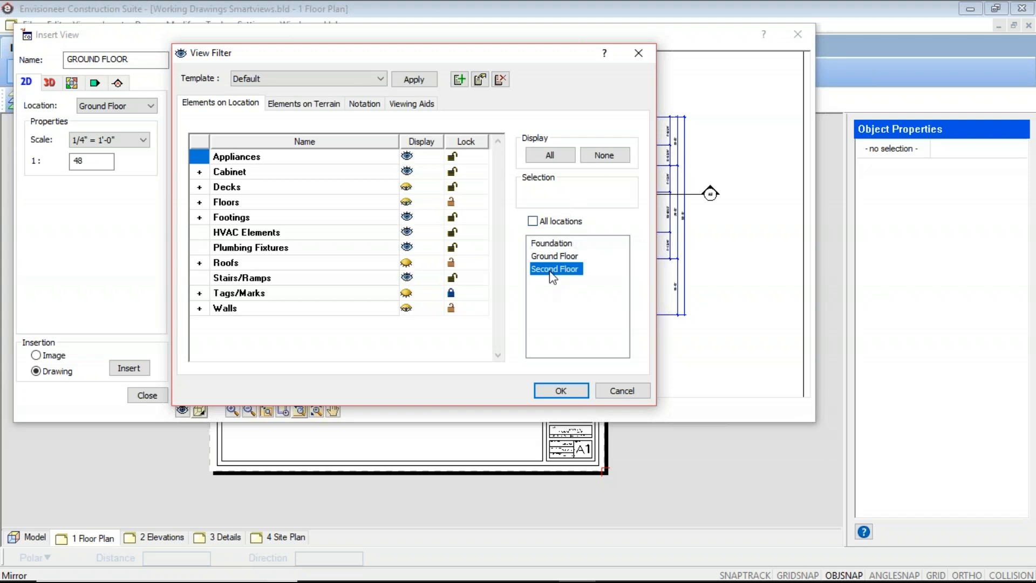
pyautogui.click(613, 159)
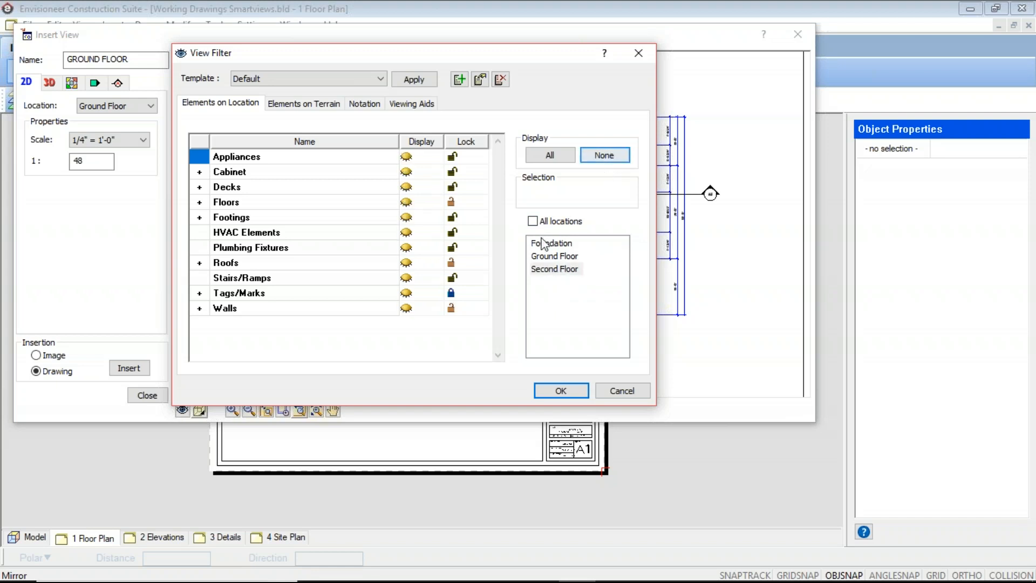
# Toggle the roof display for the Ground Floor location and hide the terrain in the view filter.
pyautogui.click(544, 256)
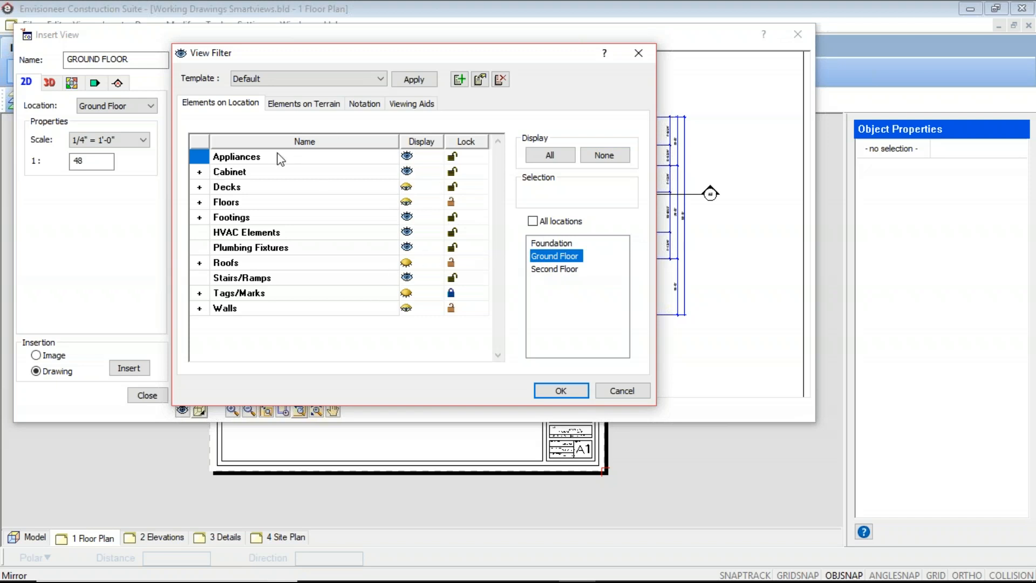
pyautogui.click(406, 264)
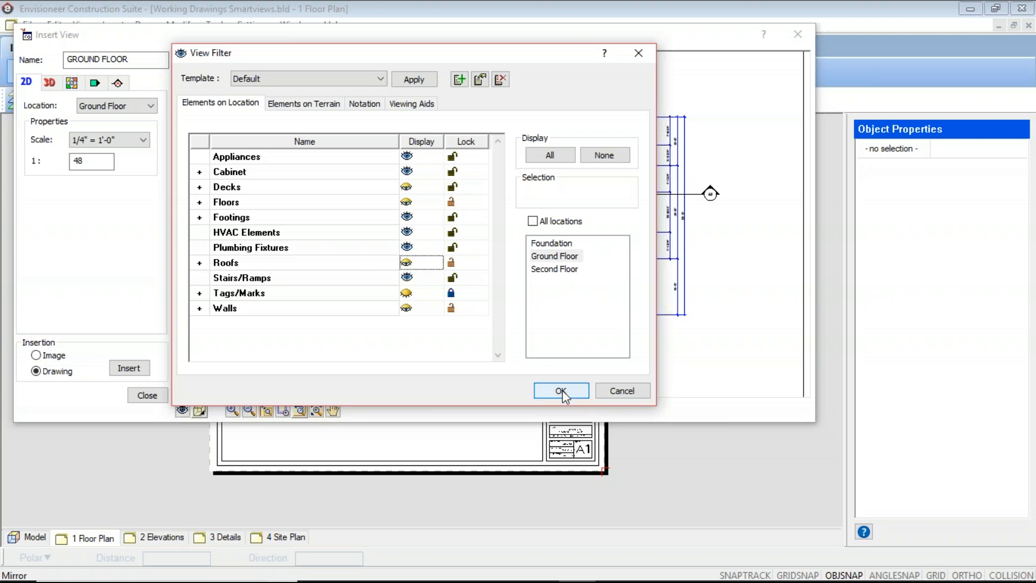
pyautogui.click(327, 105)
pyautogui.click(407, 156)
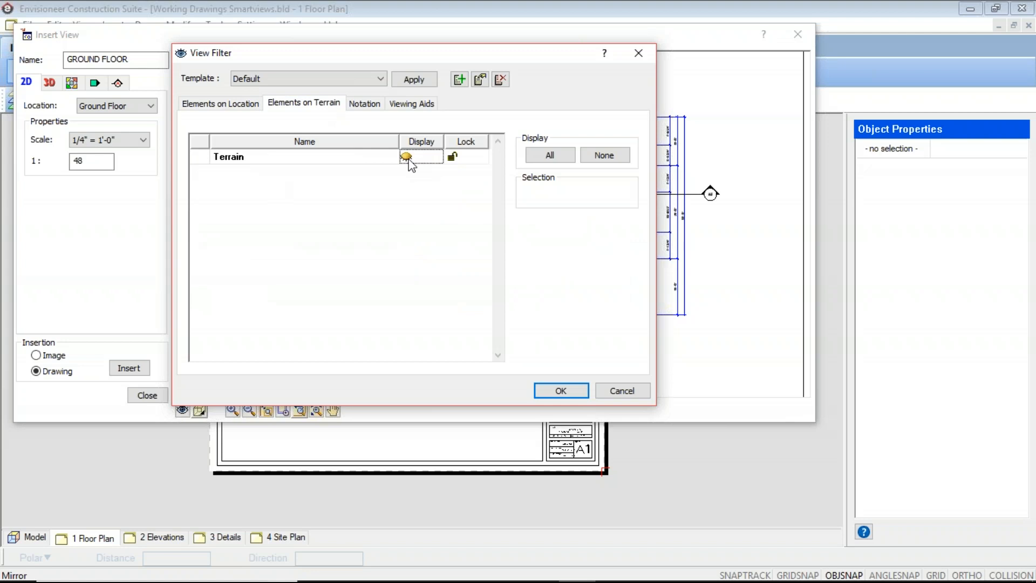
# Review the viewing aids and notation display settings, and apply the view filter.
pyautogui.click(413, 108)
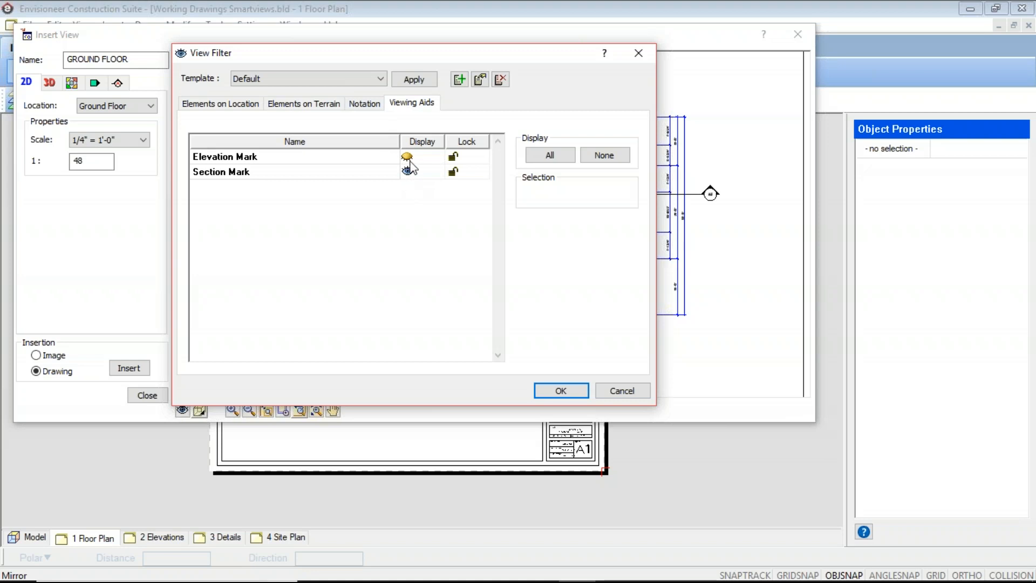
pyautogui.click(359, 103)
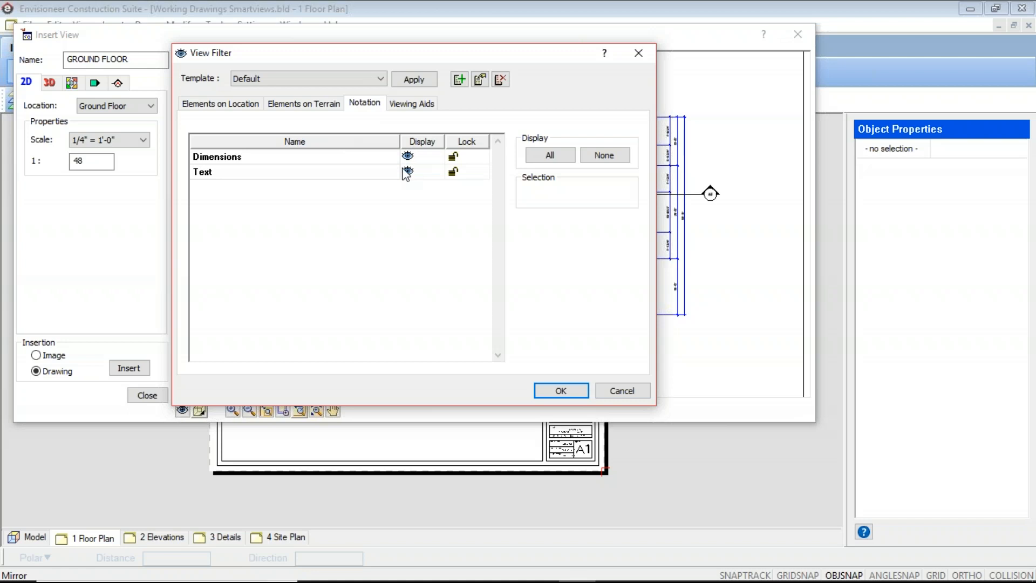
pyautogui.click(560, 388)
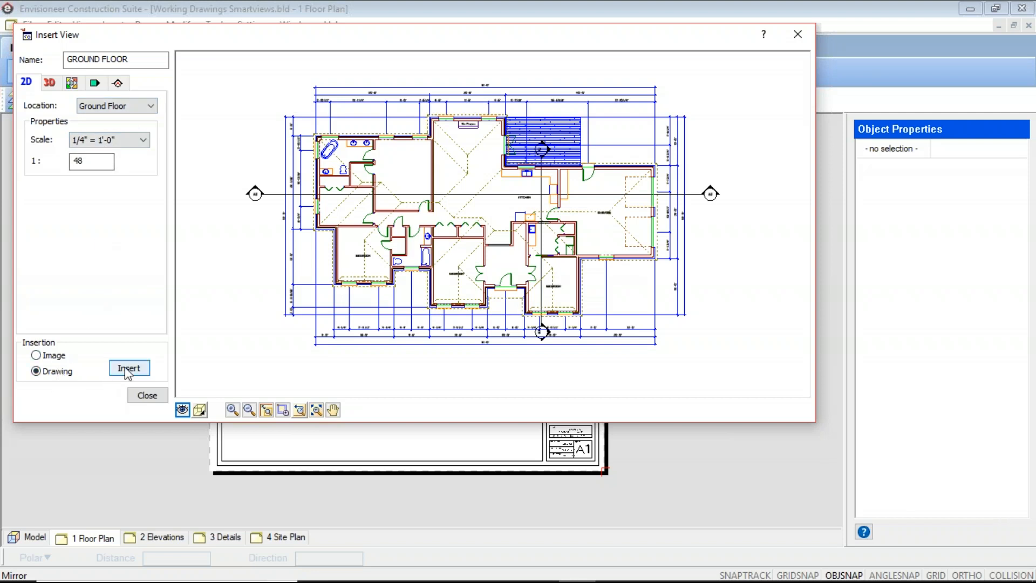
# Check the display modes offered for the SmartView and frame the whole ground floor plan in the preview.
pyautogui.click(203, 413)
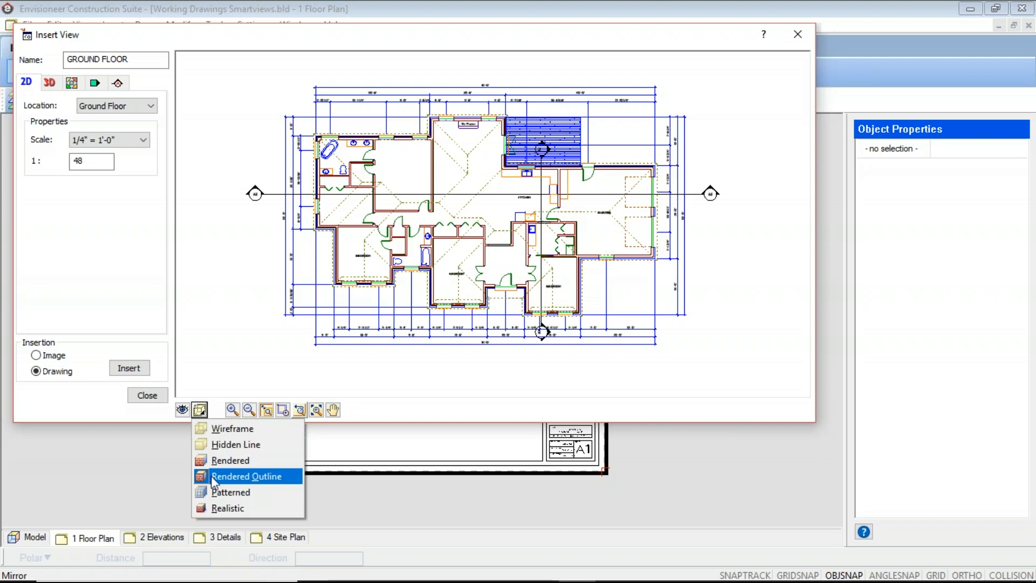
pyautogui.click(254, 337)
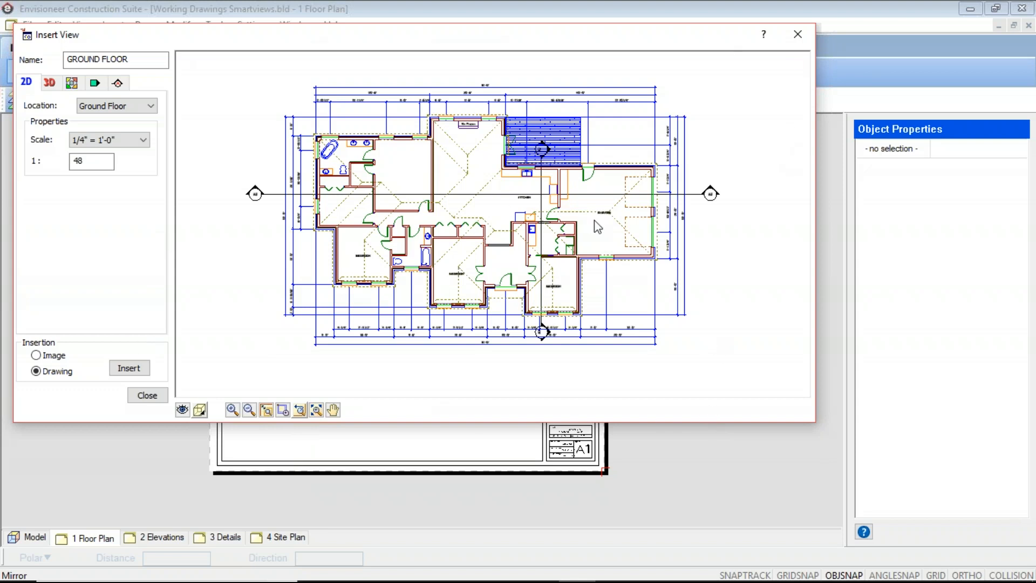
pyautogui.moveTo(613, 237); pyautogui.dragTo(351, 225, button='middle')
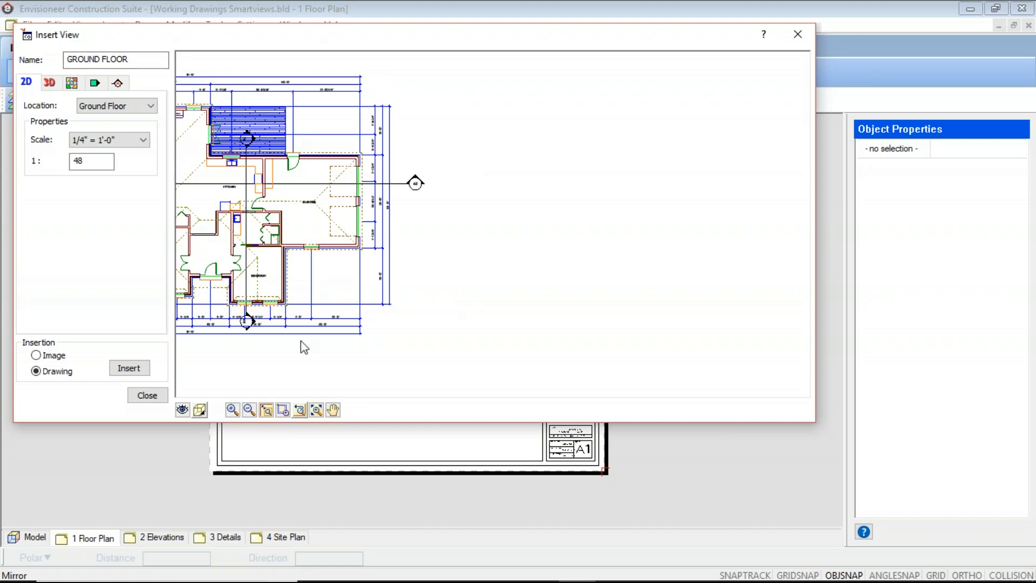
pyautogui.click(317, 410)
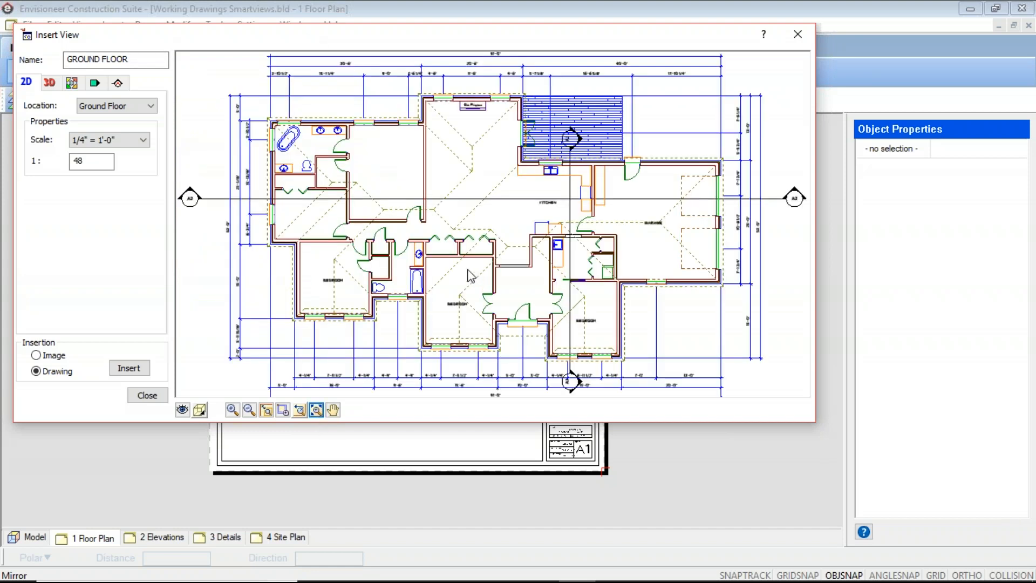
pyautogui.click(249, 411)
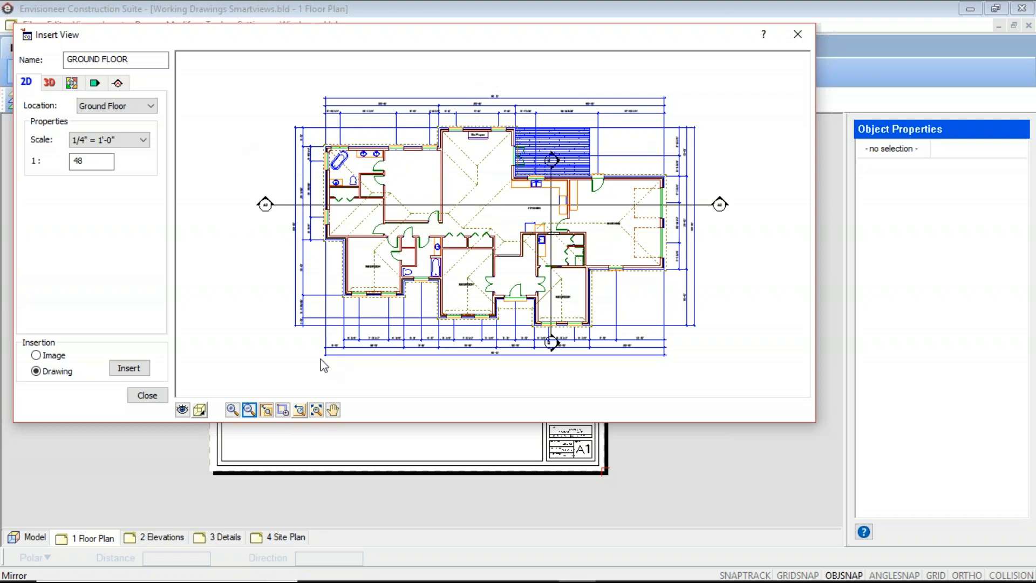
# Insert the GROUND FLOOR SmartView in the middle of the 1 Floor Plan sheet's drawing area.
pyautogui.click(138, 368)
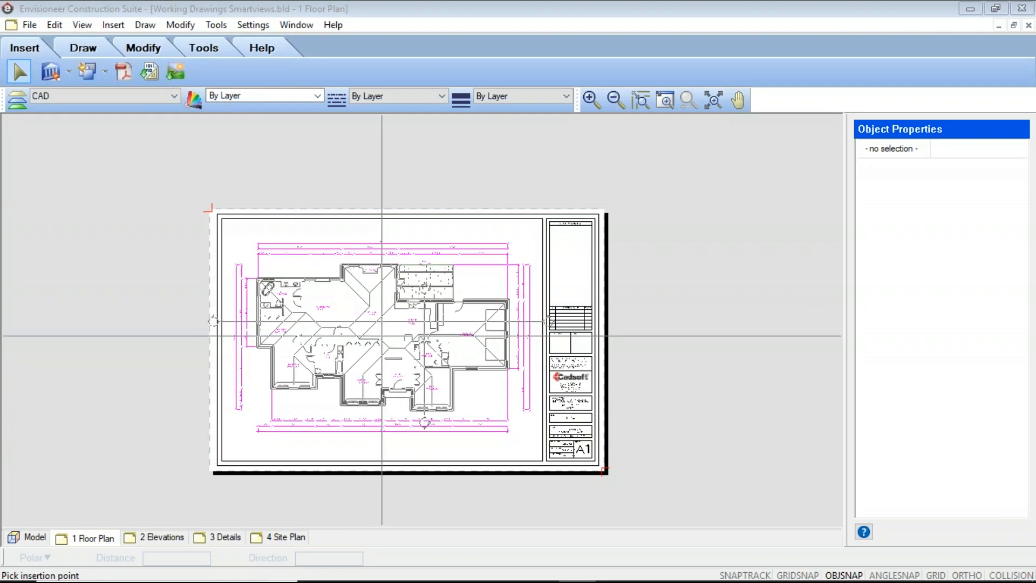
pyautogui.click(382, 331)
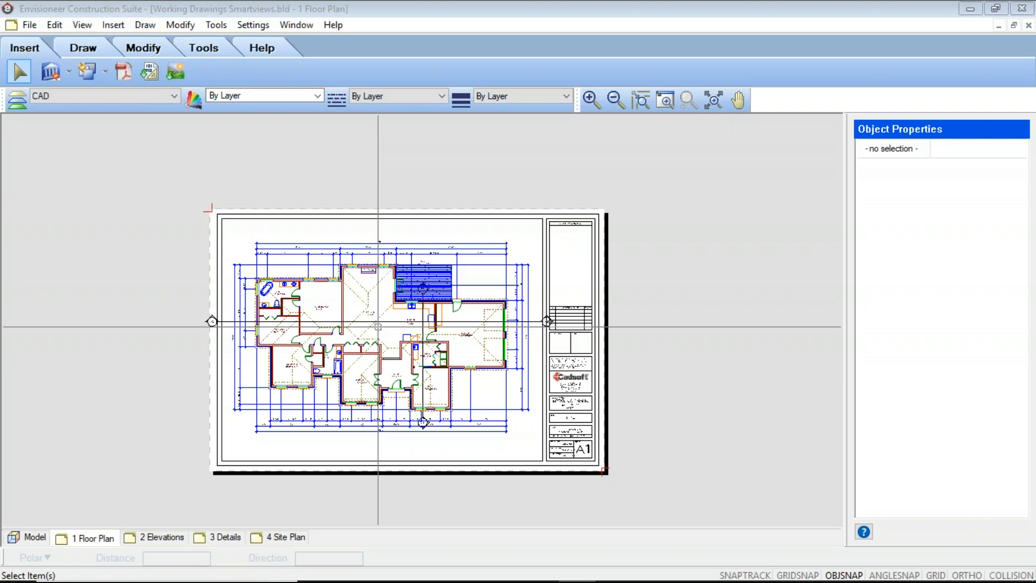
pyautogui.click(378, 327)
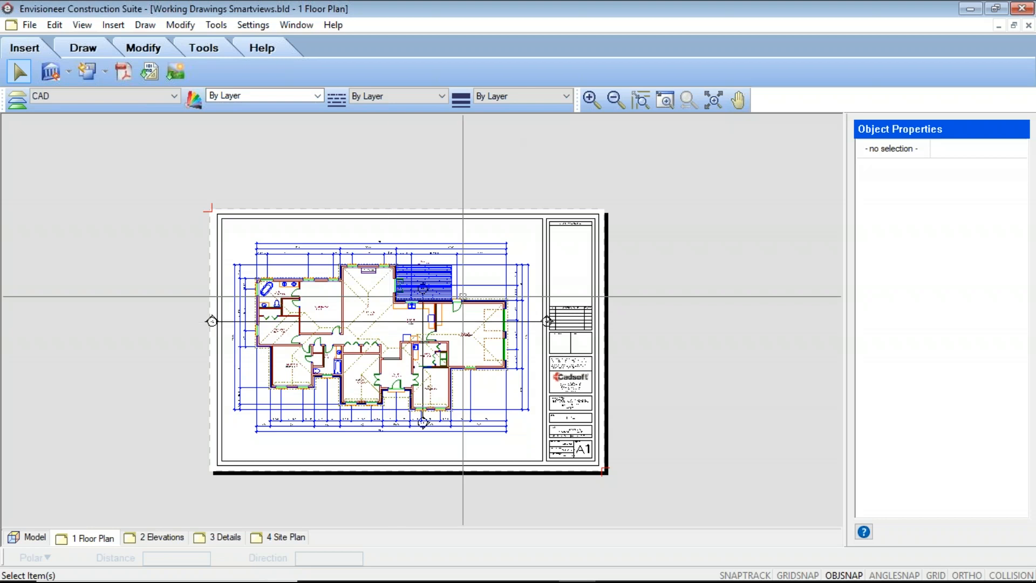
# Select the inserted GROUND FLOOR SmartView and open its block definition for editing.
pyautogui.moveTo(397, 302); pyautogui.dragTo(404, 287, button='middle')
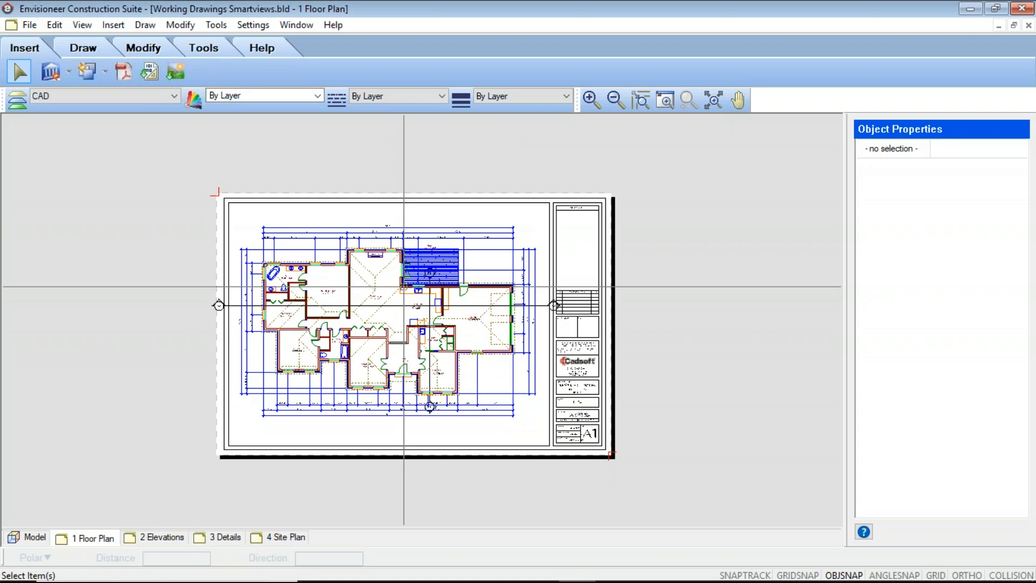
pyautogui.scroll(-3, 418, 284)
pyautogui.moveTo(428, 282); pyautogui.dragTo(343, 269, button='middle')
pyautogui.scroll(6, 324, 265)
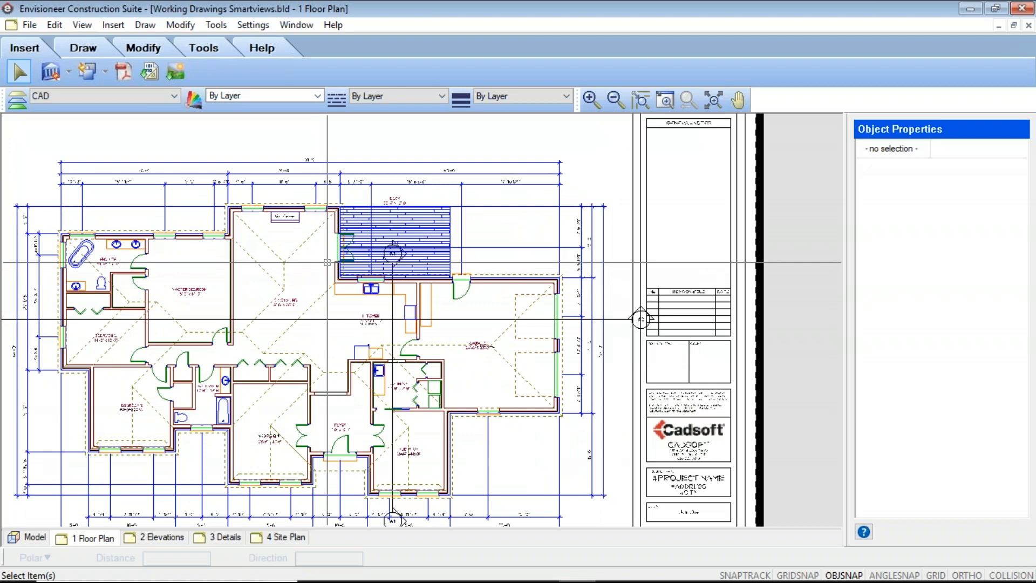
pyautogui.scroll(-3, 324, 265)
pyautogui.click(322, 308)
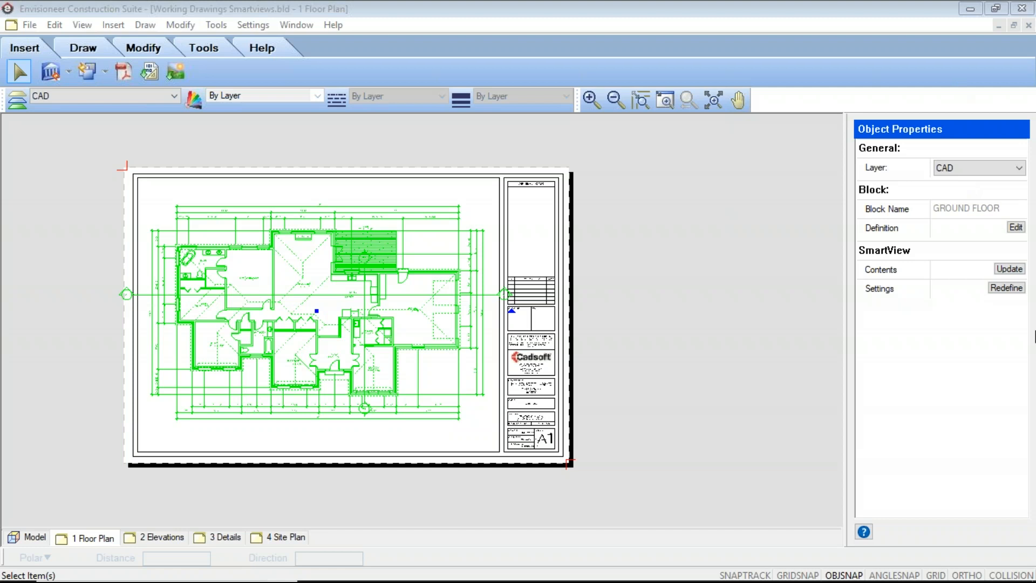
pyautogui.moveTo(1035, 338)
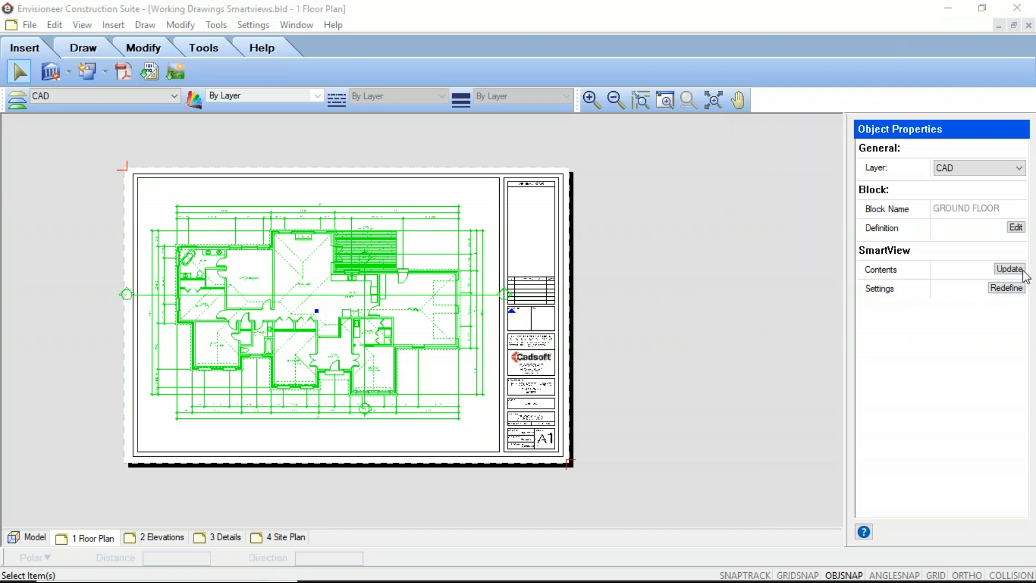
pyautogui.click(1015, 229)
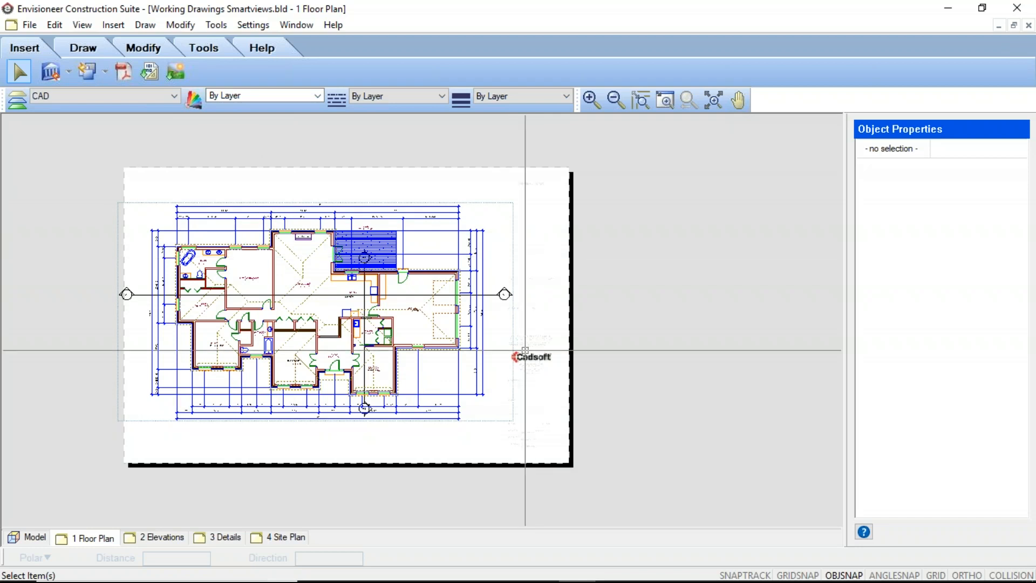
# Inspect the linework inside the SmartView block, including the wall line between master bedroom and living/dining, and return to the sheet.
pyautogui.scroll(5, 528, 352)
pyautogui.scroll(2, 463, 235)
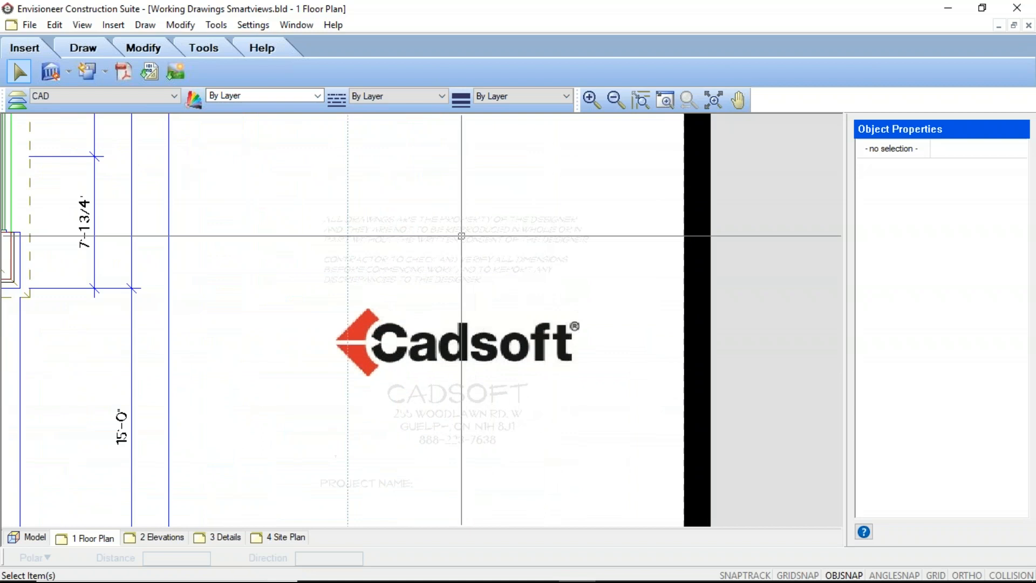
pyautogui.scroll(-5, 461, 262)
pyautogui.scroll(-2, 458, 281)
pyautogui.moveTo(207, 333); pyautogui.dragTo(348, 405, button='middle')
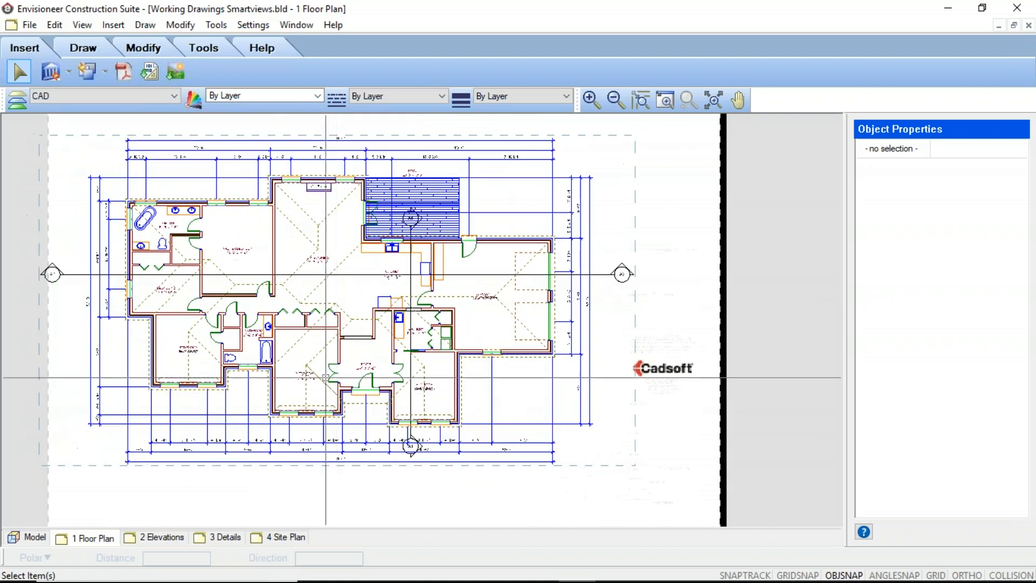
pyautogui.scroll(4, 282, 235)
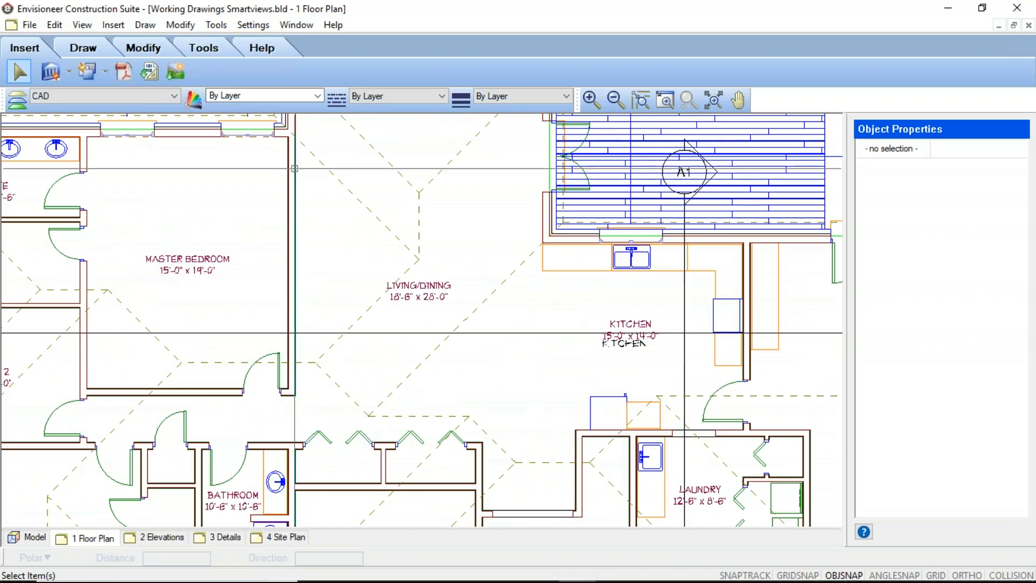
pyautogui.scroll(4, 283, 227)
pyautogui.click(285, 200)
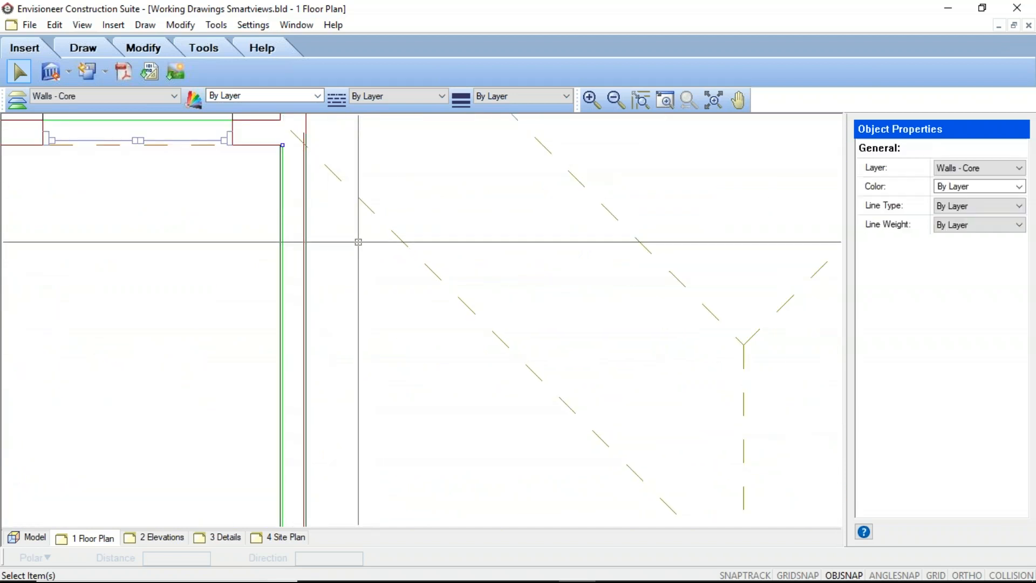
pyautogui.scroll(-10, 358, 241)
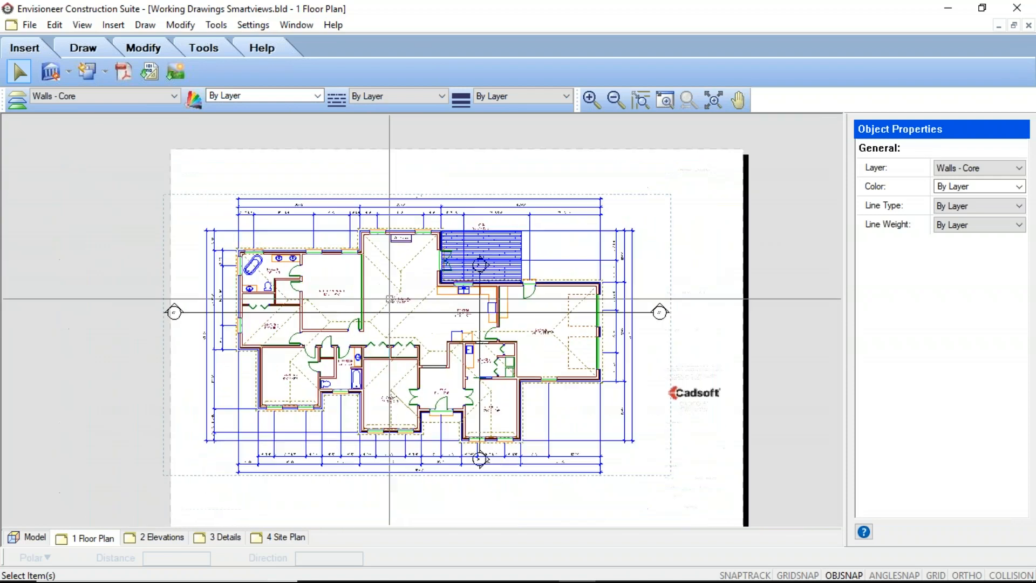
pyautogui.moveTo(398, 312); pyautogui.dragTo(398, 289, button='middle')
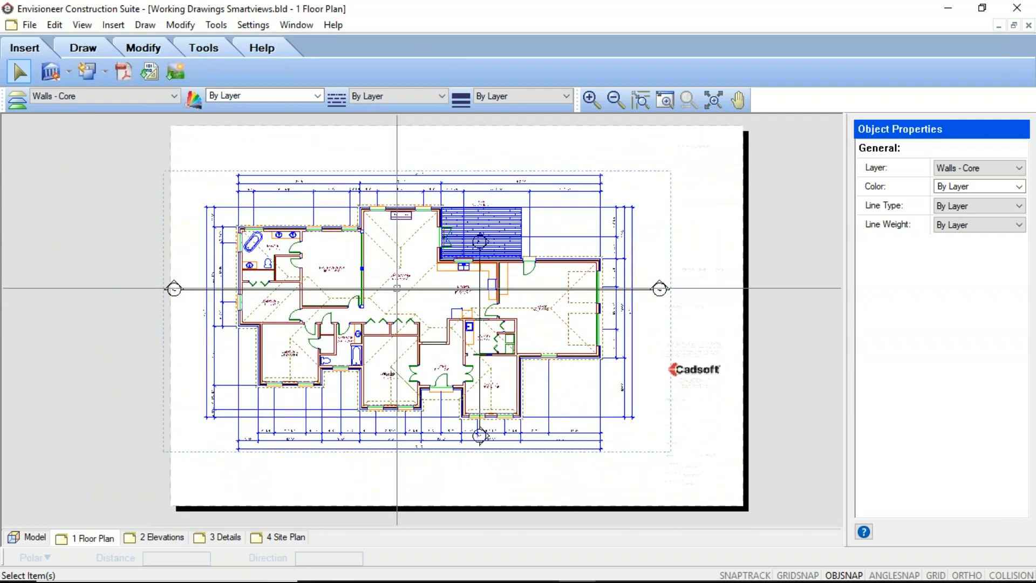
pyautogui.press('Escape')
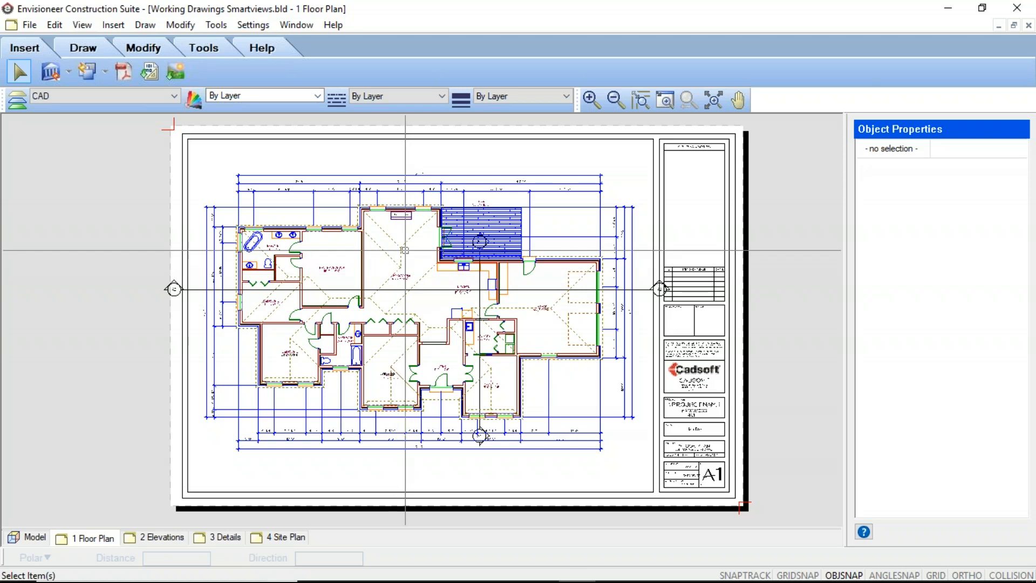
pyautogui.click(593, 270)
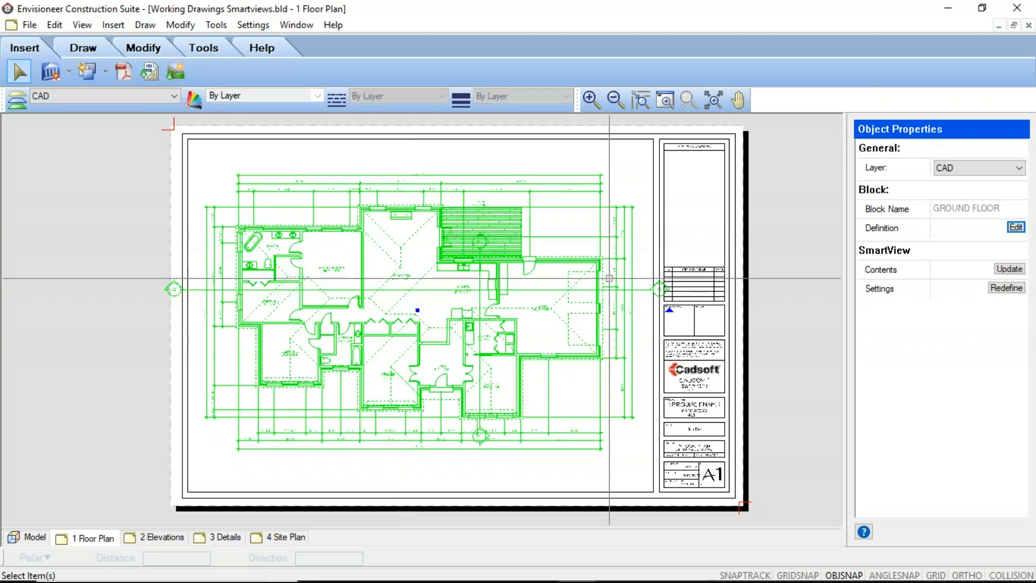
pyautogui.click(1017, 227)
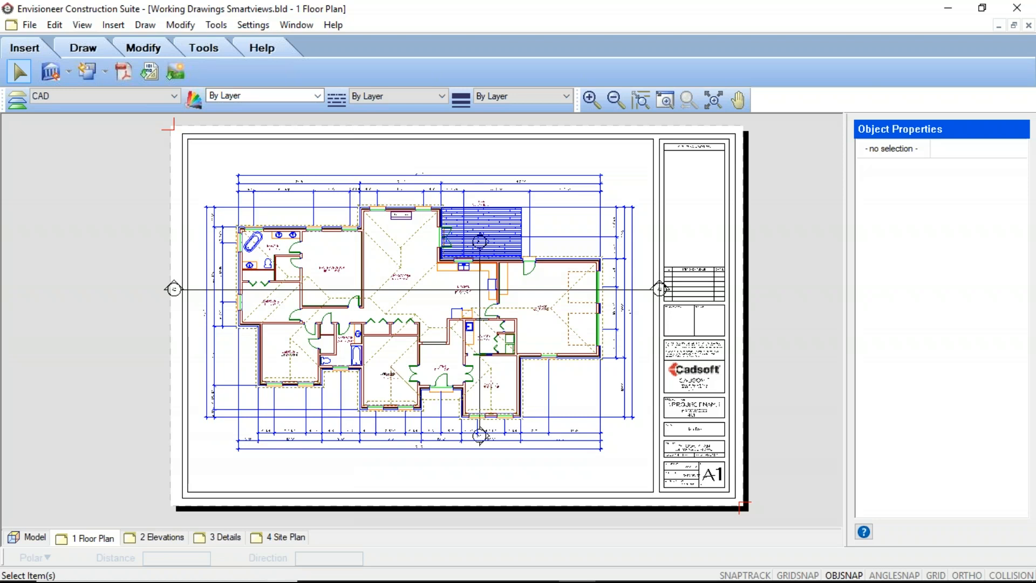
pyautogui.click(140, 49)
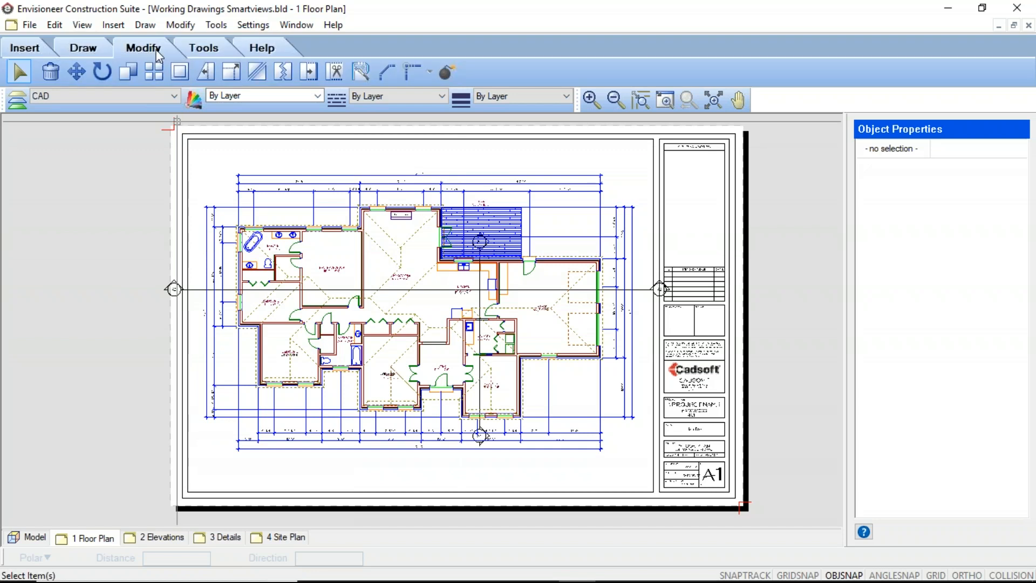
pyautogui.click(181, 26)
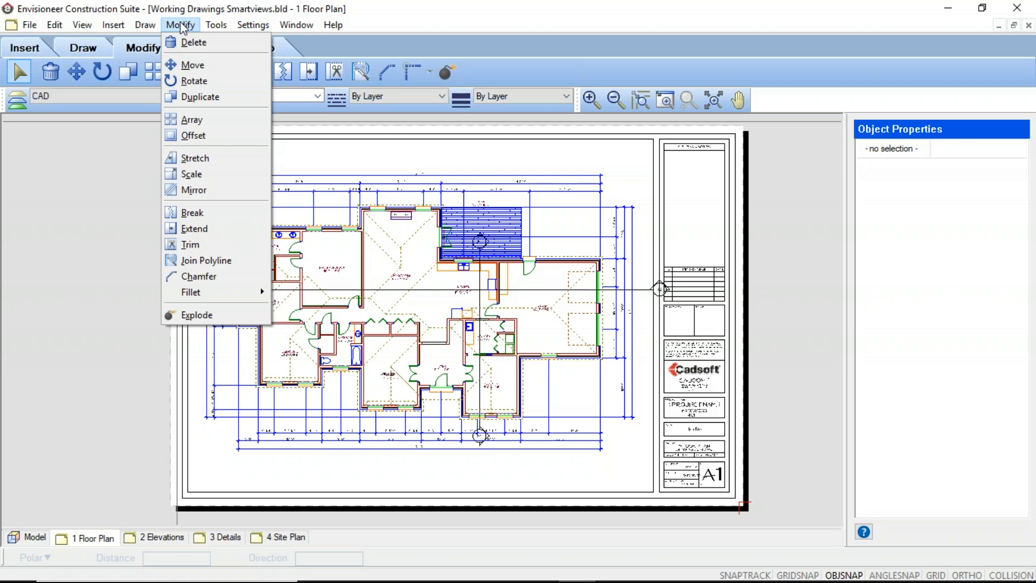
pyautogui.moveTo(142, 27)
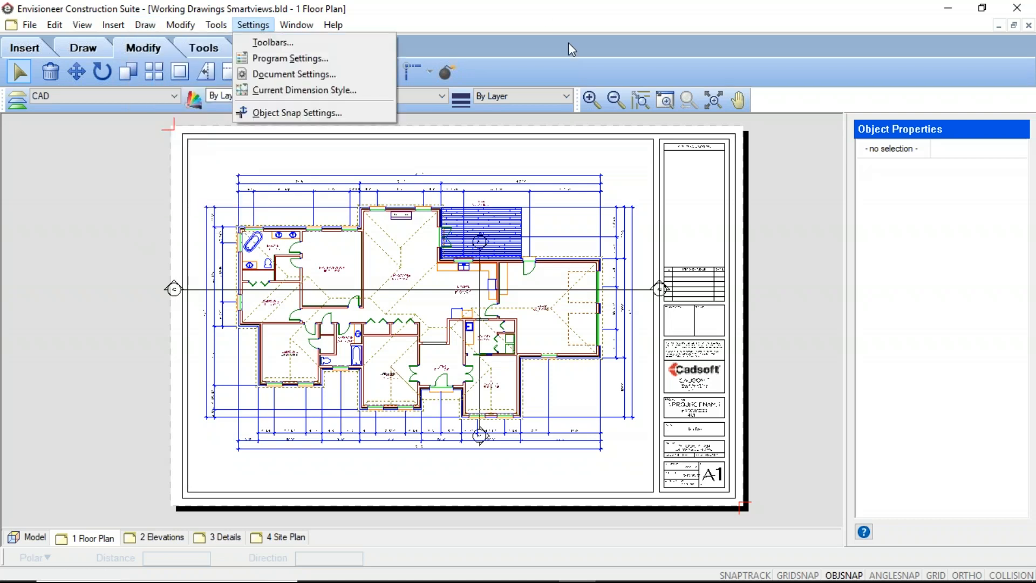
pyautogui.click(544, 19)
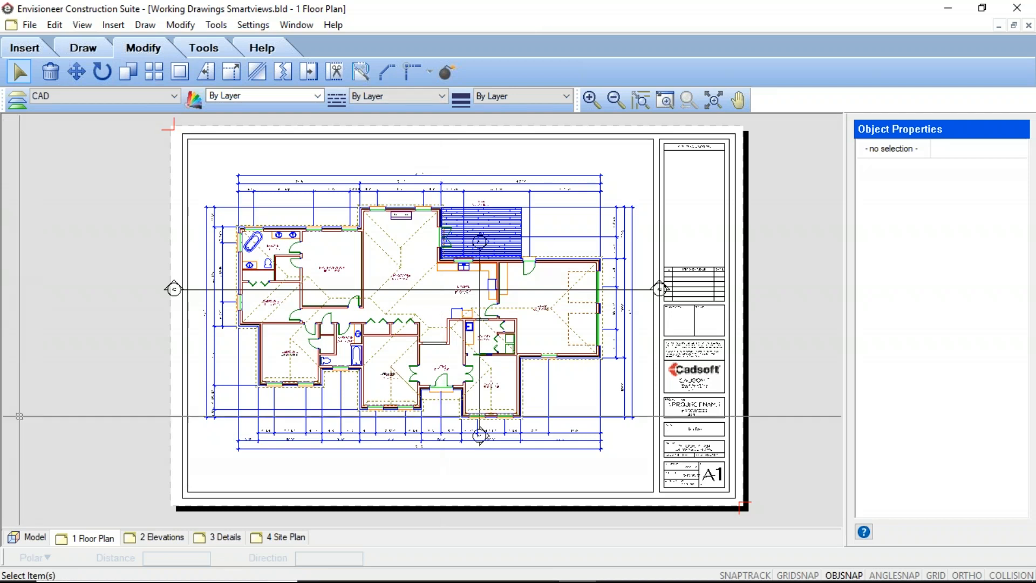
# In the model, set the double casement window in the garage's front wall 2'-0" from the wall's bedroom-side exterior corner.
pyautogui.click(27, 537)
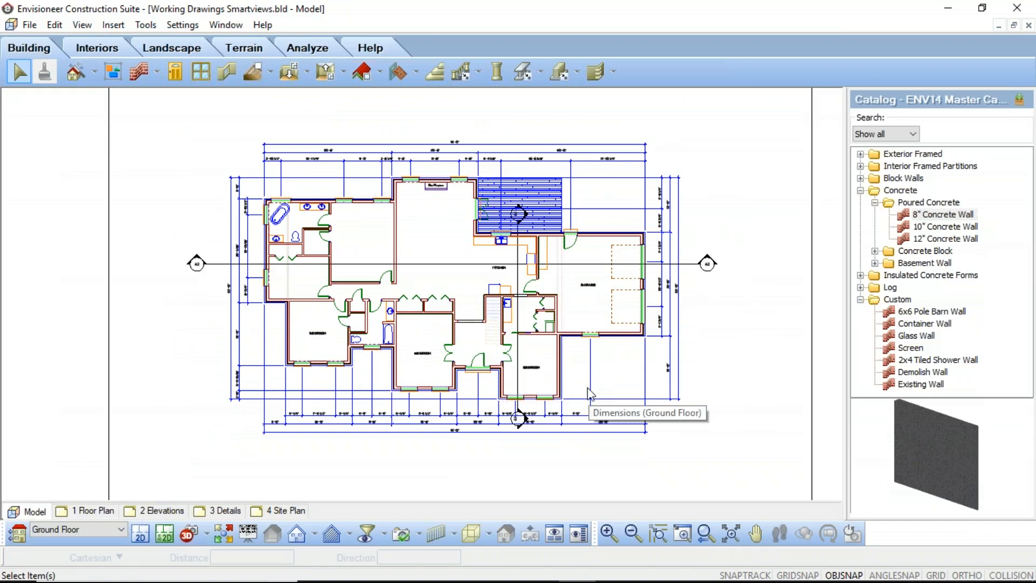
pyautogui.scroll(5, 609, 411)
pyautogui.scroll(-5, 694, 266)
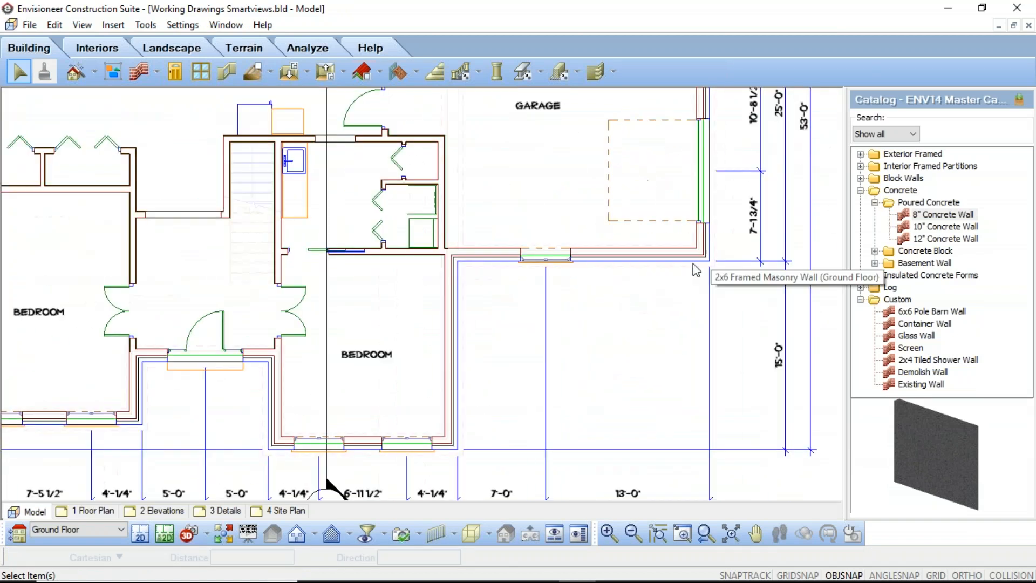
pyautogui.scroll(5, 629, 285)
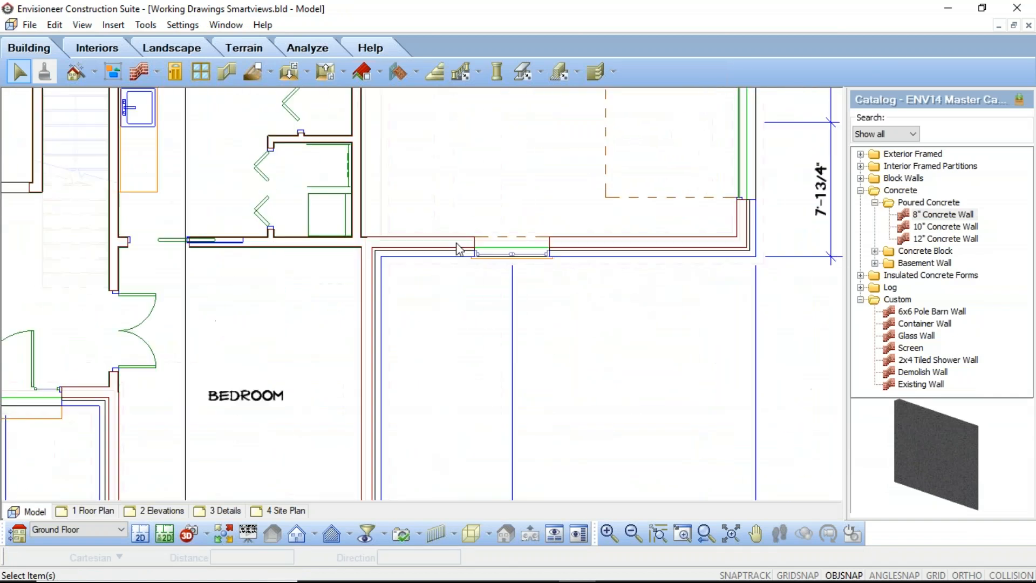
pyautogui.click(503, 253)
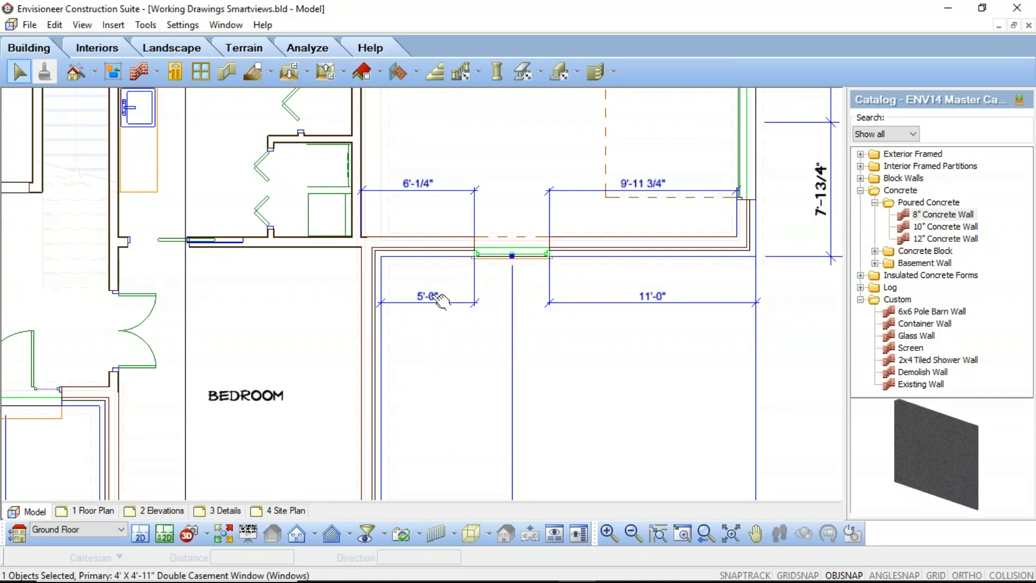
pyautogui.click(431, 298)
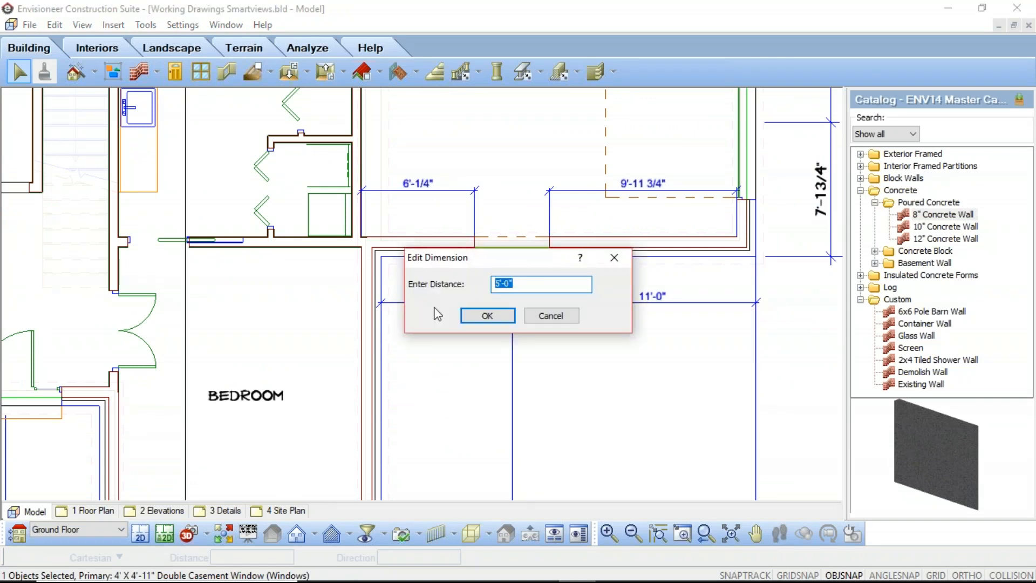
pyautogui.write("5'")
pyautogui.click(495, 316)
# Duplicate that garage window along the same wall and set the copy 2'-0" from the garage's outer corner.
pyautogui.rightClick(473, 253)
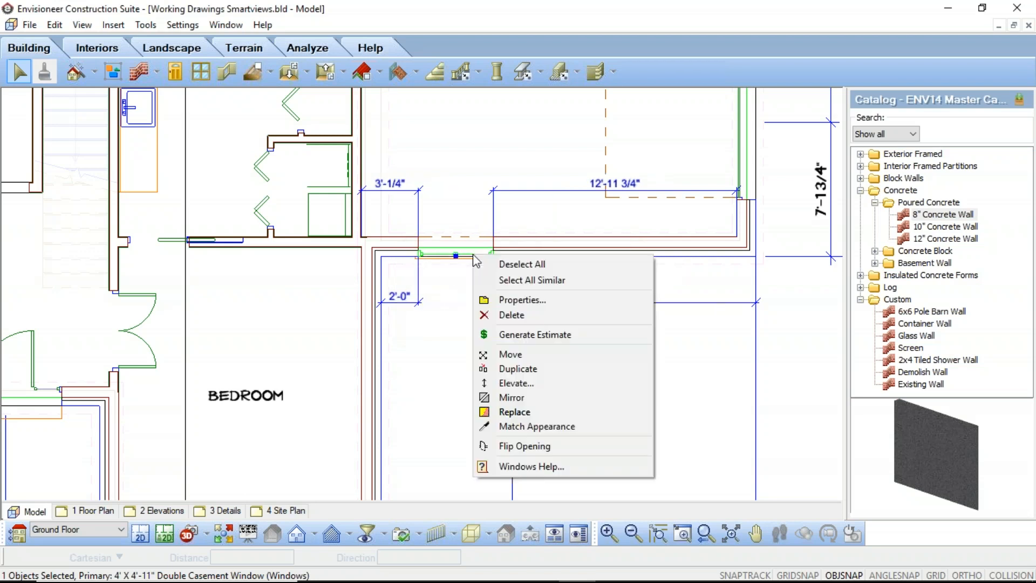
pyautogui.click(518, 369)
pyautogui.moveTo(456, 257); pyautogui.dragTo(641, 254)
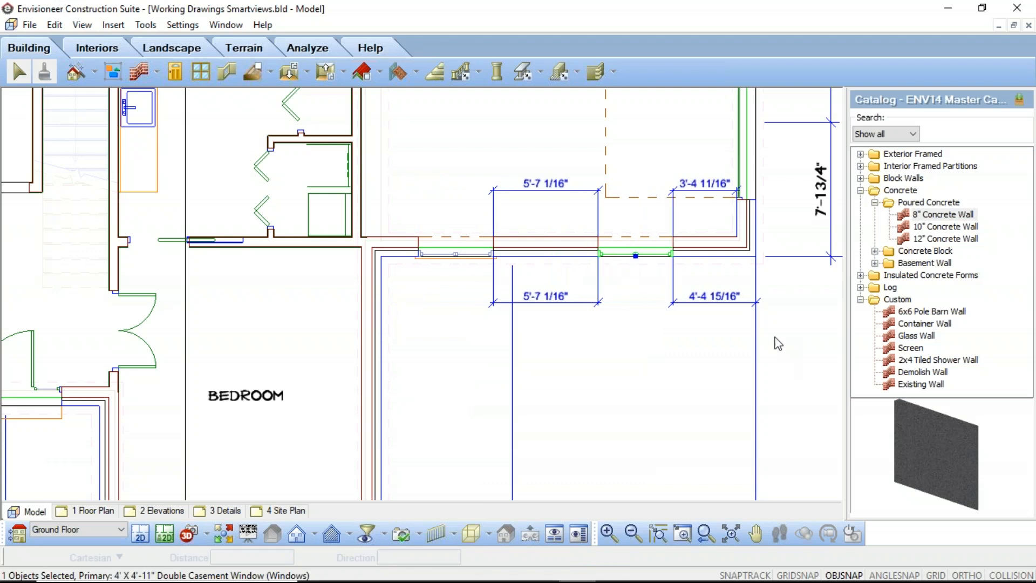
pyautogui.click(714, 297)
pyautogui.write('2\'-0"')
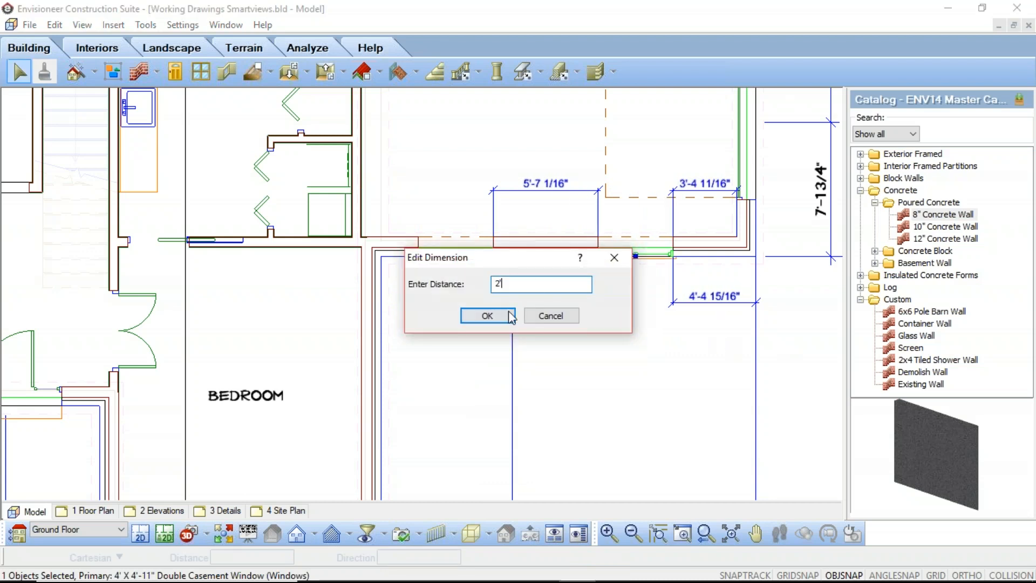
pyautogui.press('Return')
pyautogui.click(564, 382)
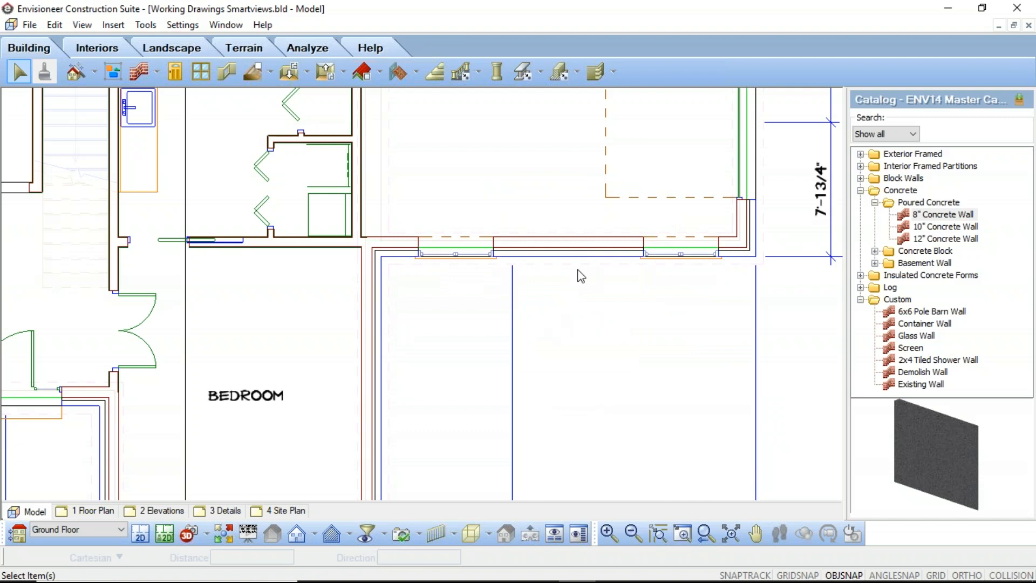
# Regenerate the automatic exterior dimensions of the ground floor, replacing the existing ones, and check the dimensions at the garage windows.
pyautogui.scroll(-6, 495, 367)
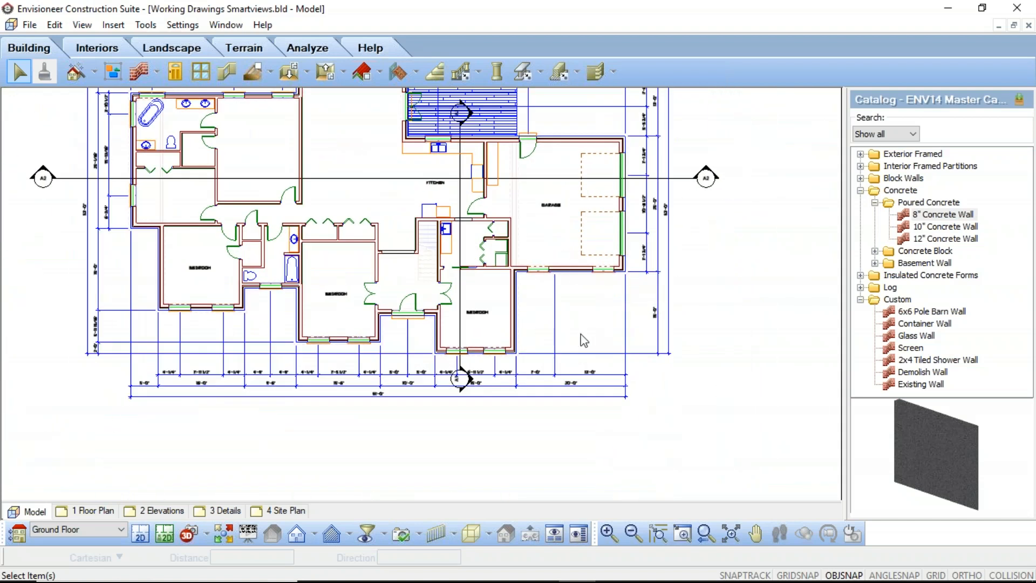
pyautogui.scroll(-2, 518, 373)
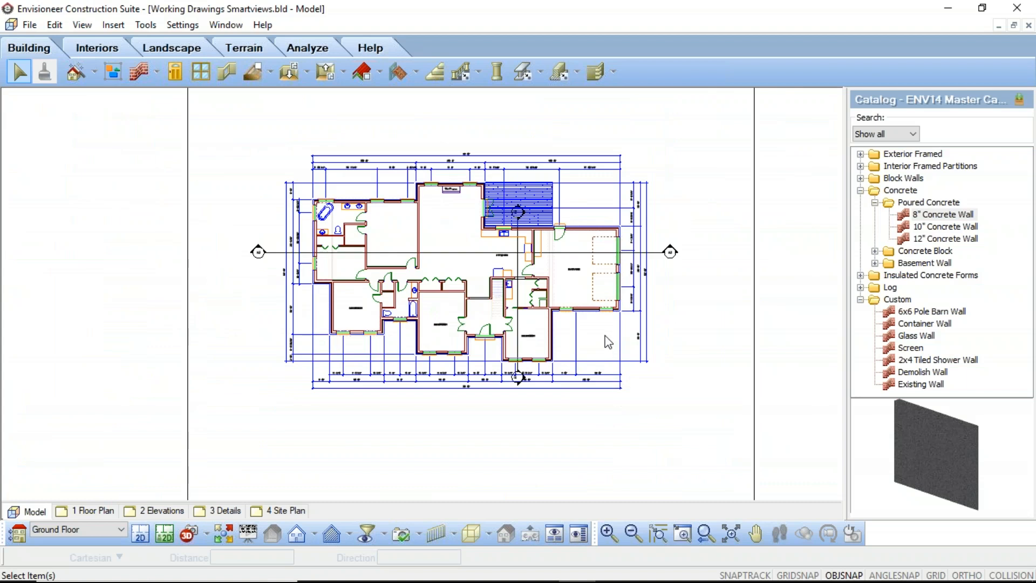
pyautogui.moveTo(568, 340); pyautogui.dragTo(585, 351, button='middle')
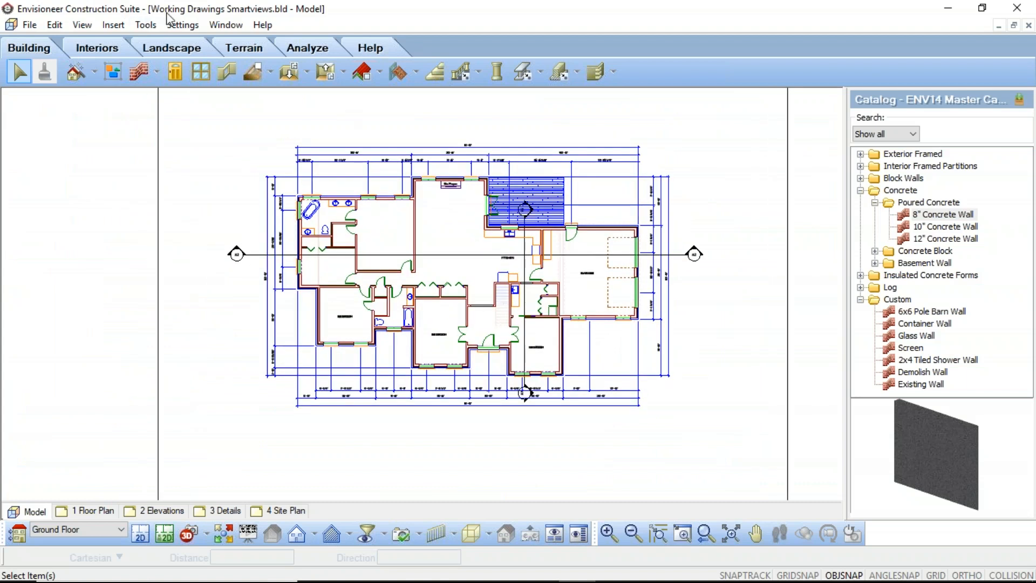
pyautogui.click(151, 27)
pyautogui.moveTo(173, 59)
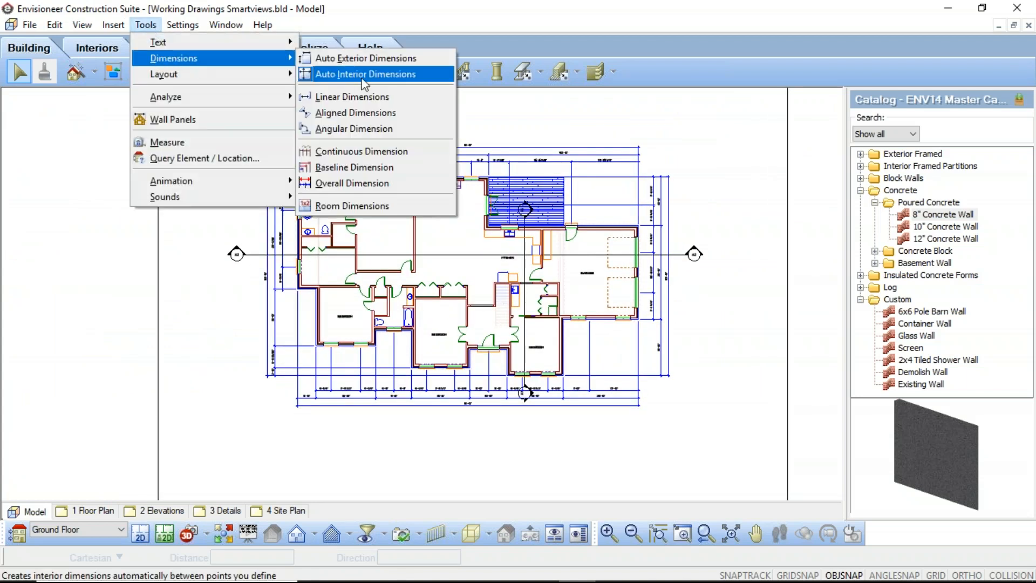
pyautogui.click(361, 60)
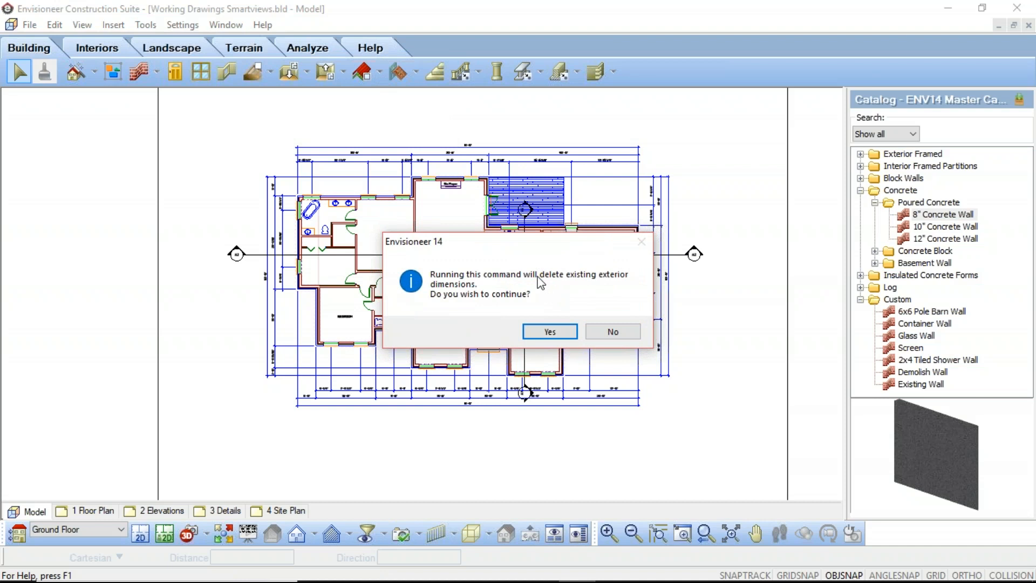
pyautogui.click(547, 334)
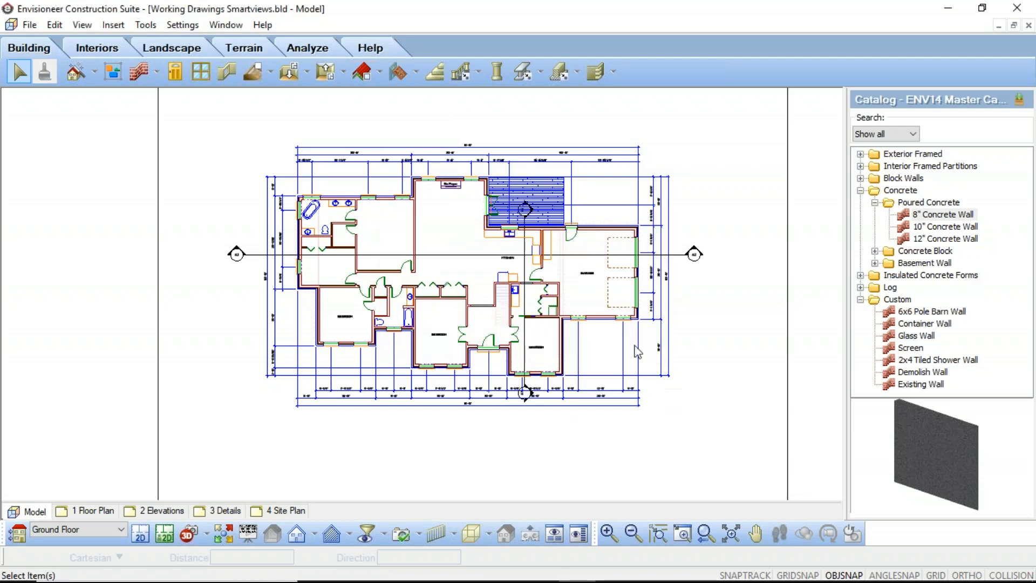
pyautogui.scroll(3, 535, 391)
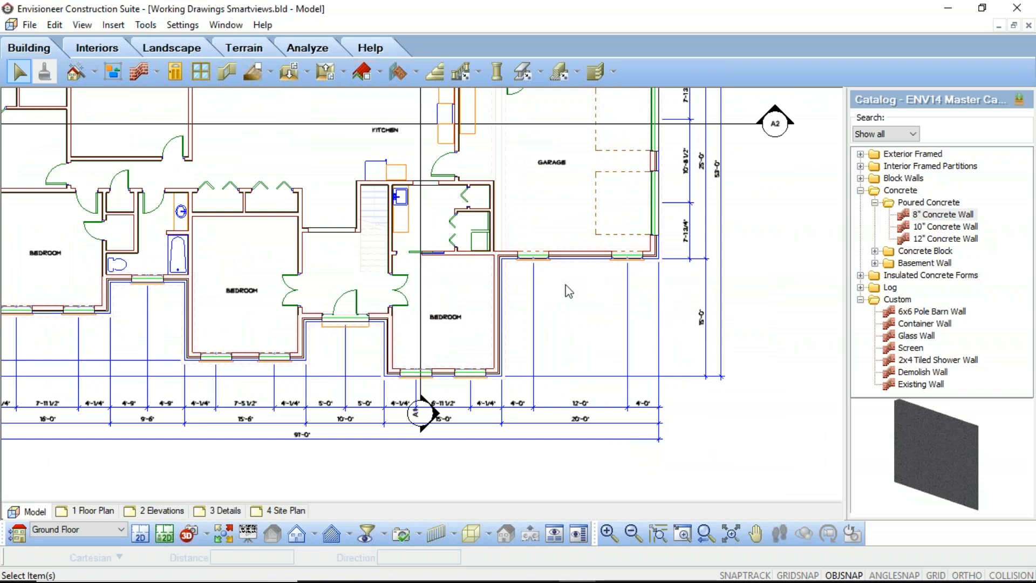
pyautogui.scroll(-4, 569, 292)
# Update the contents of the GROUND FLOOR SmartView on the 1 Floor Plan sheet and review the available SmartView commands.
pyautogui.click(102, 513)
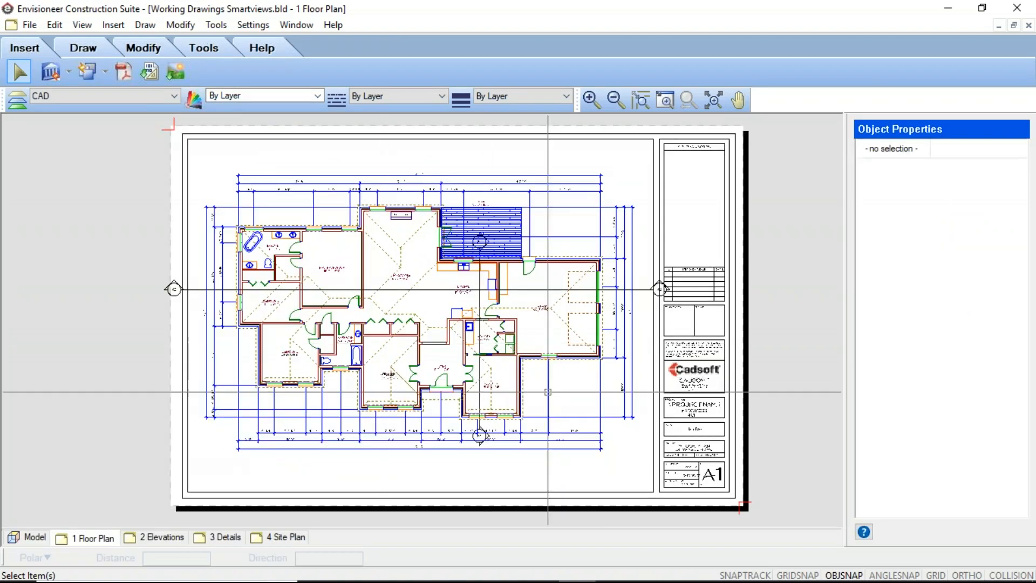
pyautogui.click(486, 354)
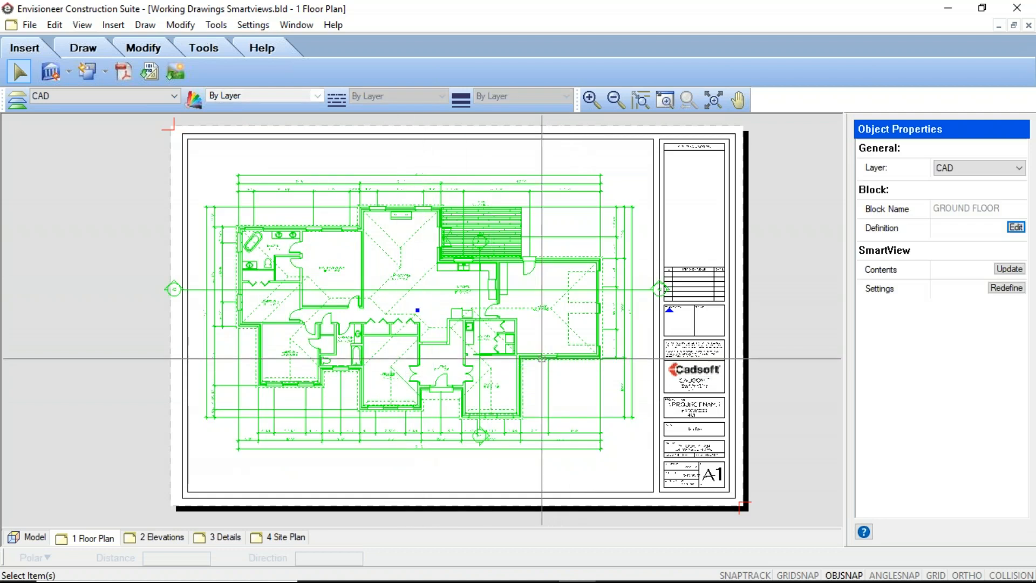
pyautogui.click(1020, 270)
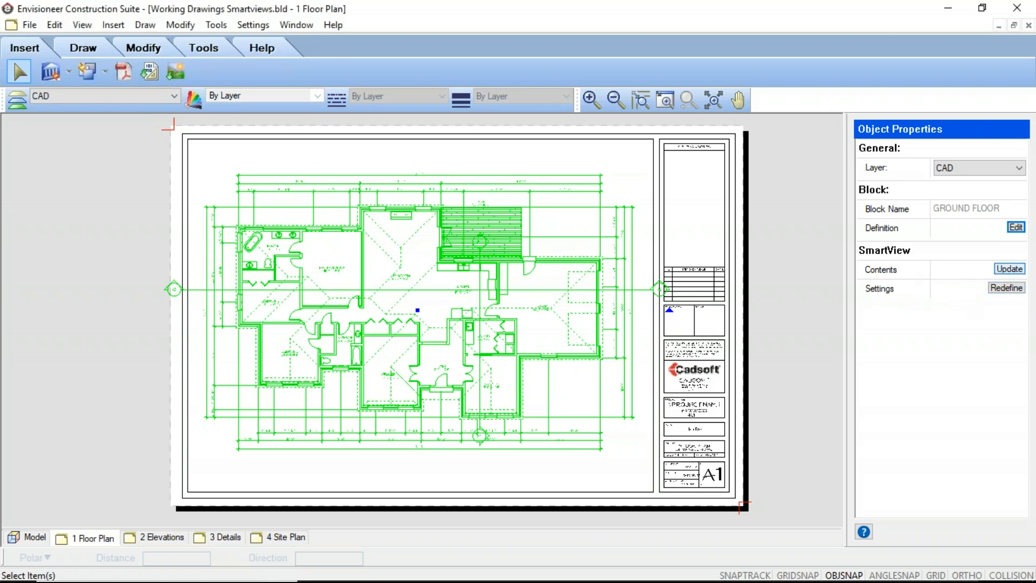
pyautogui.click(1009, 270)
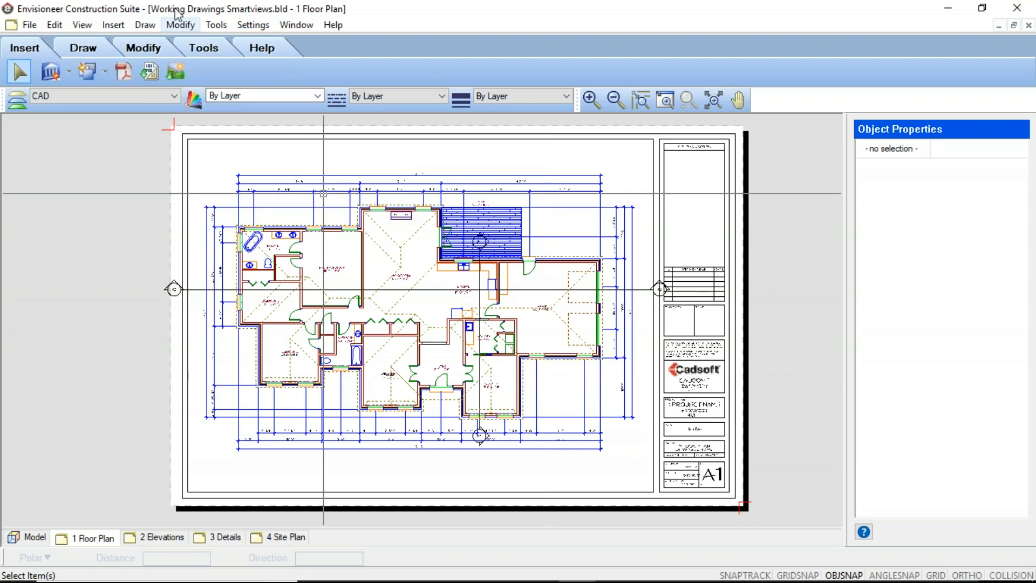
pyautogui.click(69, 74)
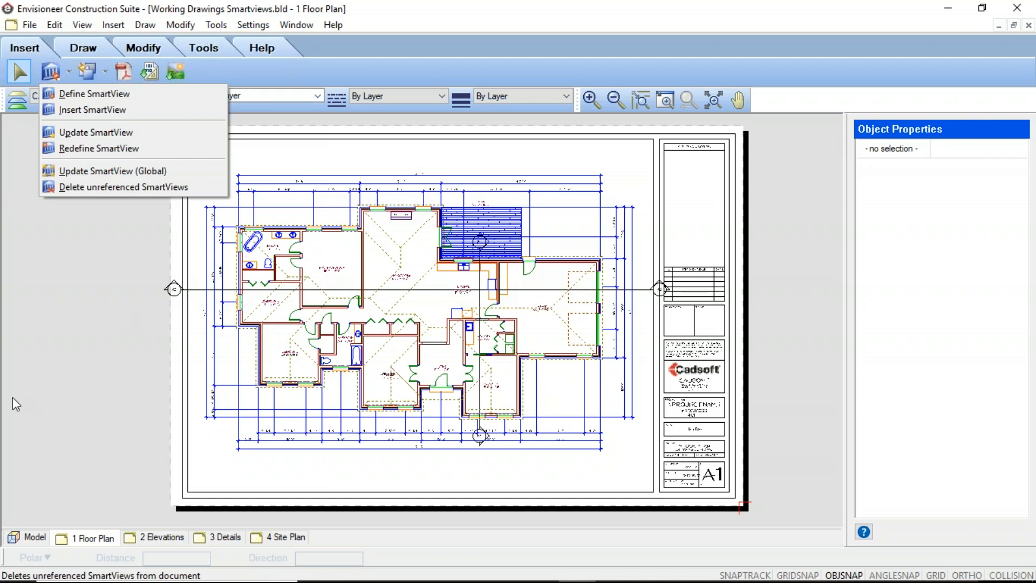
pyautogui.click(98, 463)
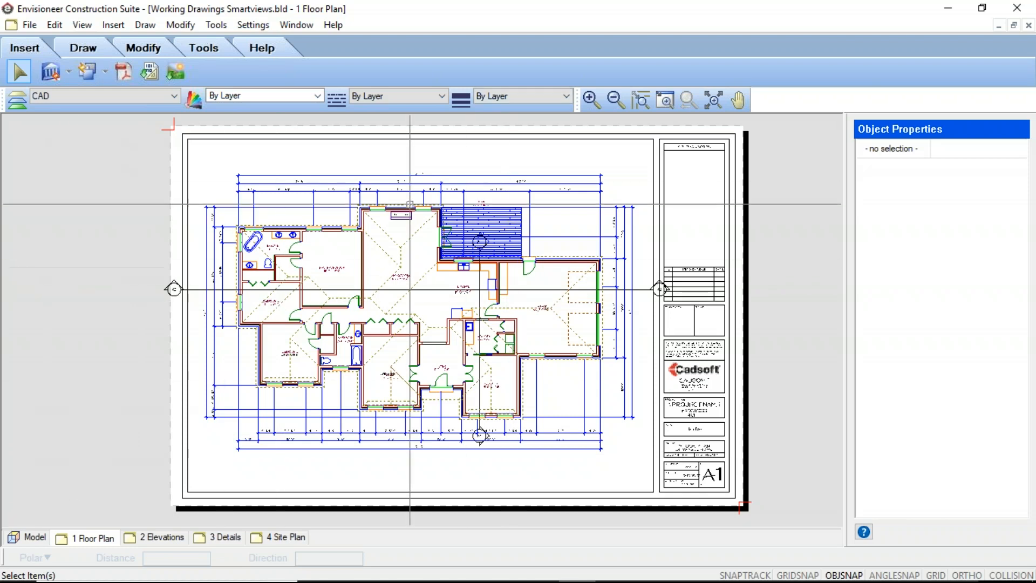
# Redefine the GROUND FLOOR SmartView with Roofs hidden in its view filter and update it on the sheet.
pyautogui.click(503, 207)
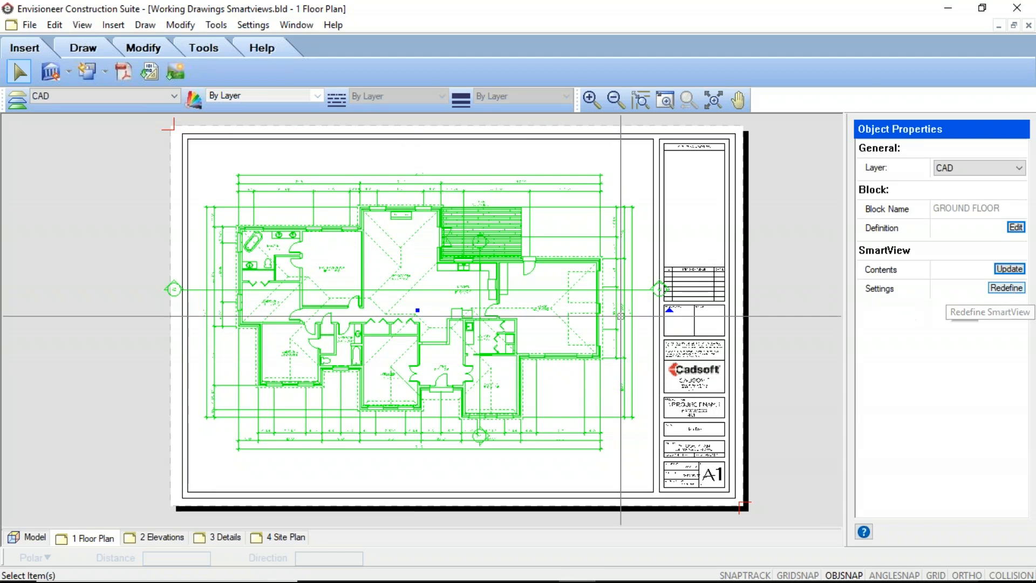
pyautogui.click(1003, 289)
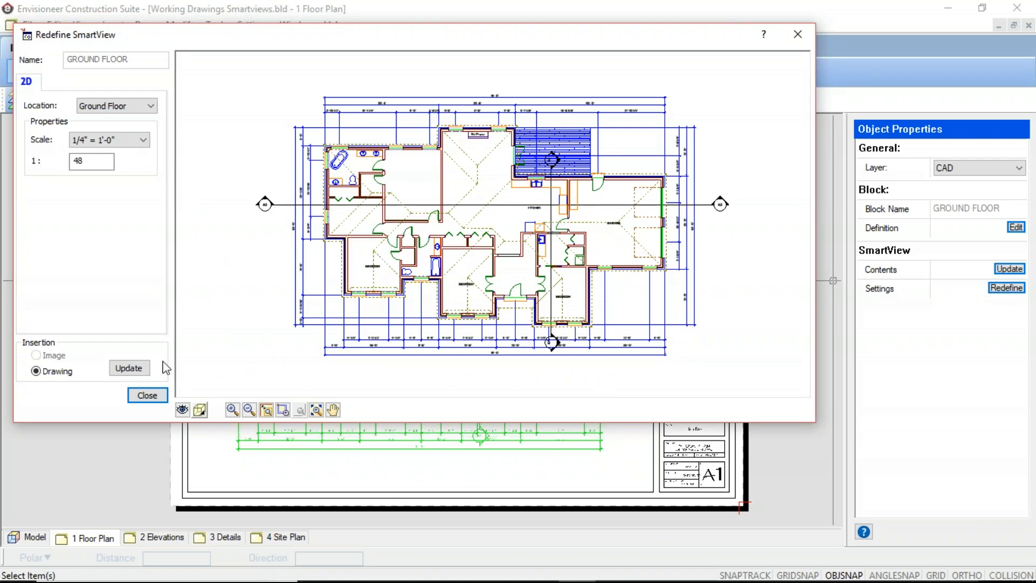
pyautogui.click(182, 410)
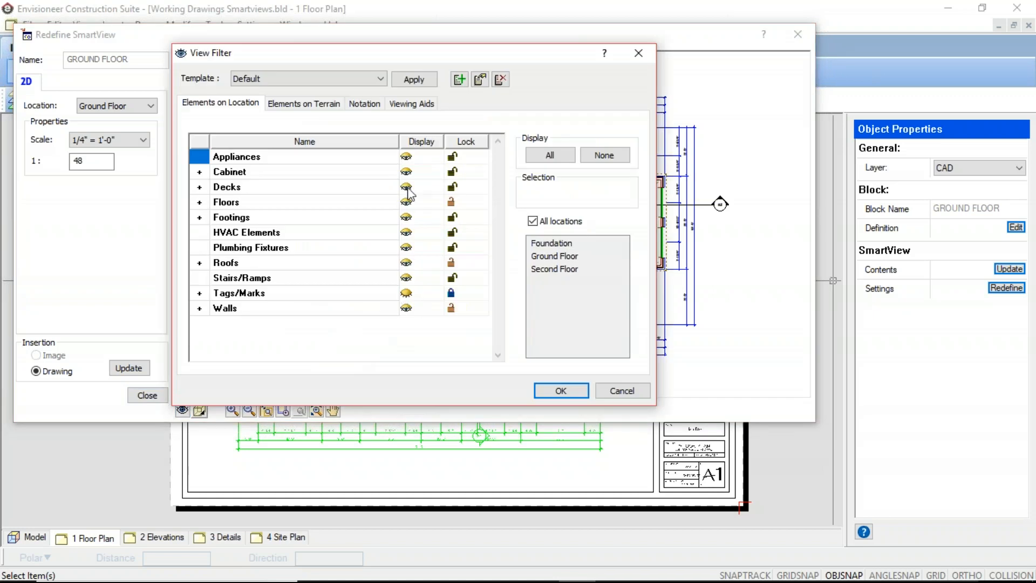
pyautogui.click(408, 265)
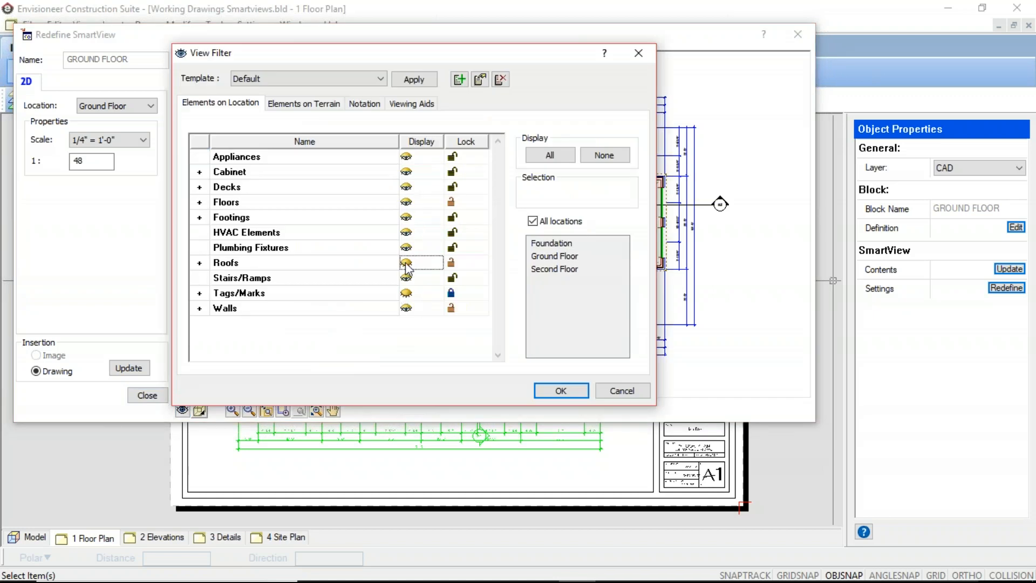
pyautogui.click(561, 391)
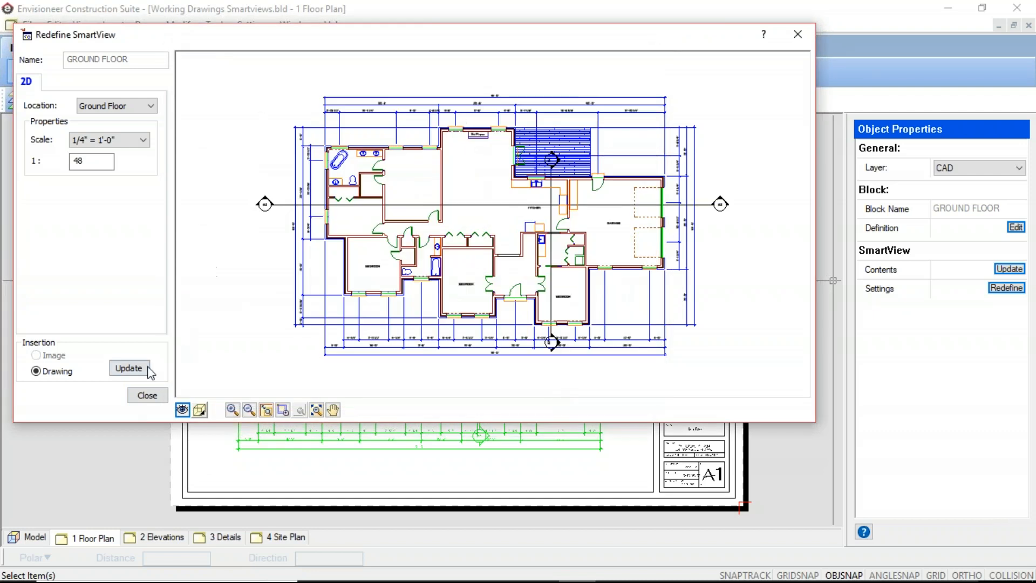
pyautogui.click(129, 368)
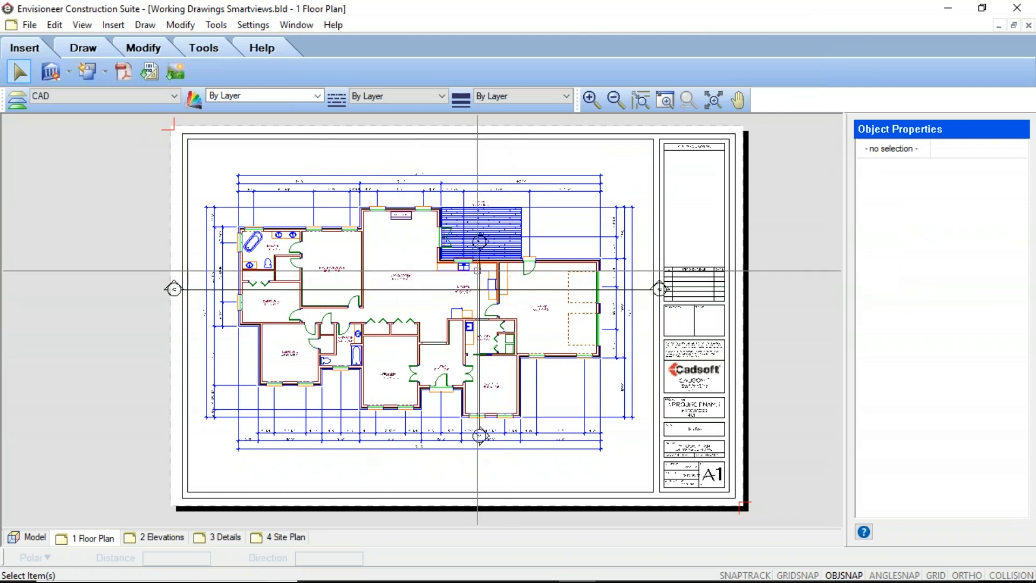
# In the model, turn on the display of Roofs in the view filter for all locations.
pyautogui.click(31, 538)
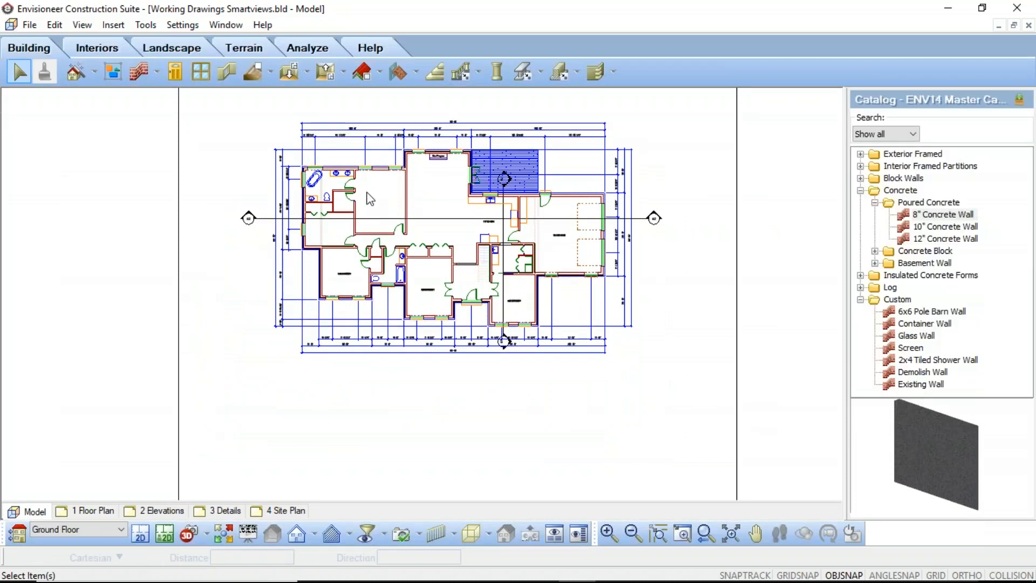
pyautogui.click(385, 534)
pyautogui.click(399, 440)
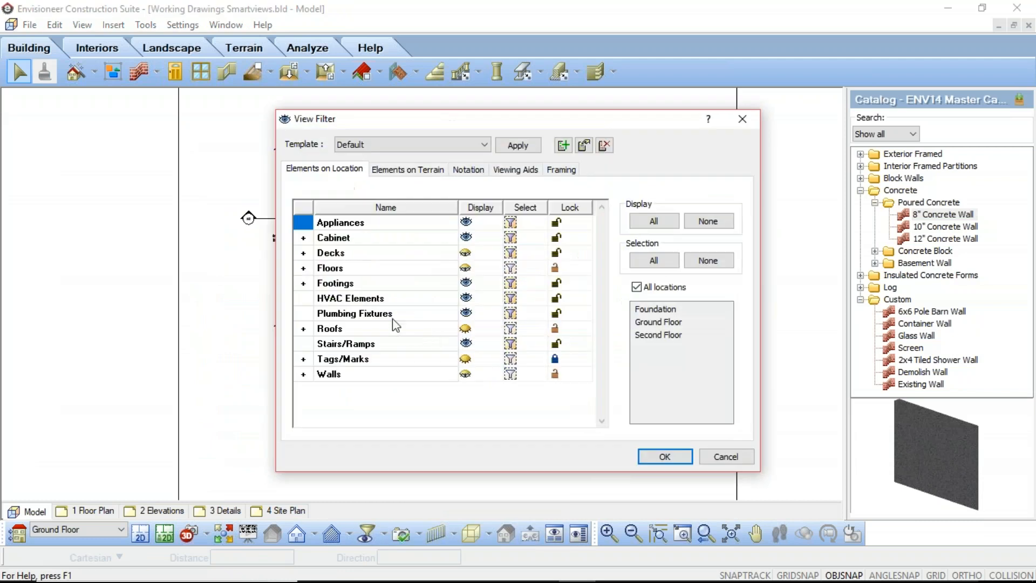
pyautogui.click(665, 457)
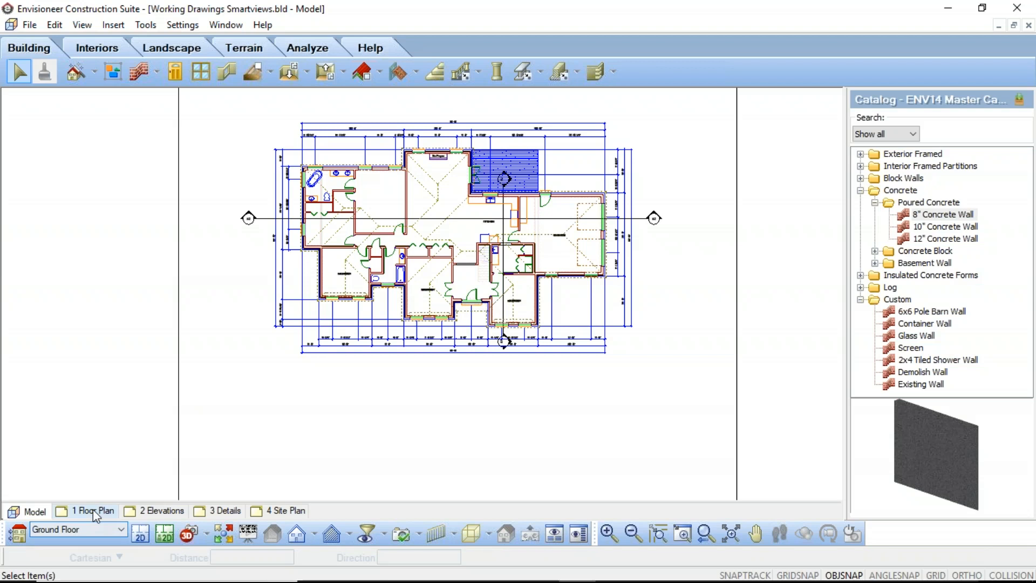
# Redefine the GROUND FLOOR SmartView on the 1 Floor Plan sheet with Decks hidden in its view filter and update it.
pyautogui.click(86, 511)
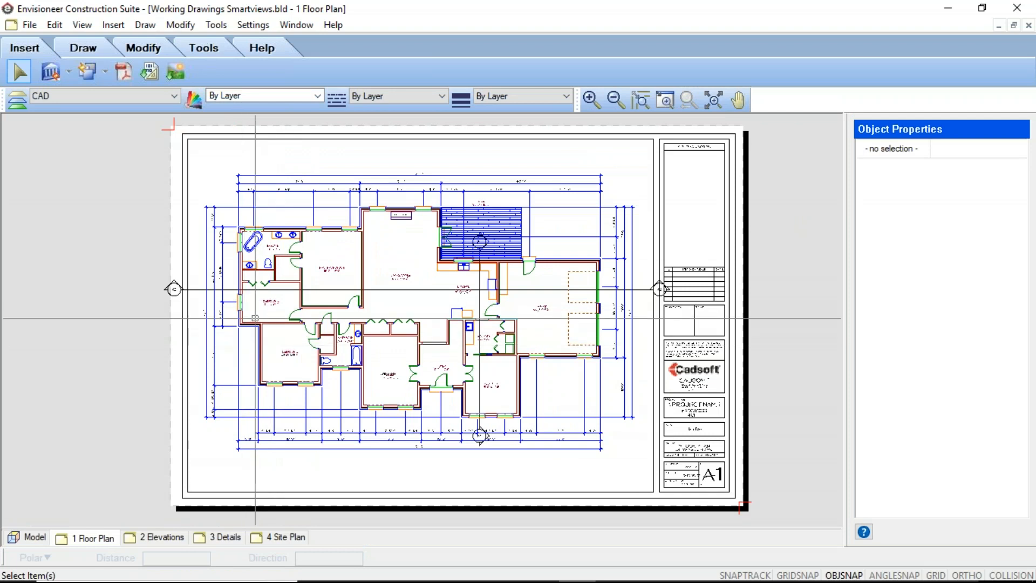
pyautogui.click(254, 322)
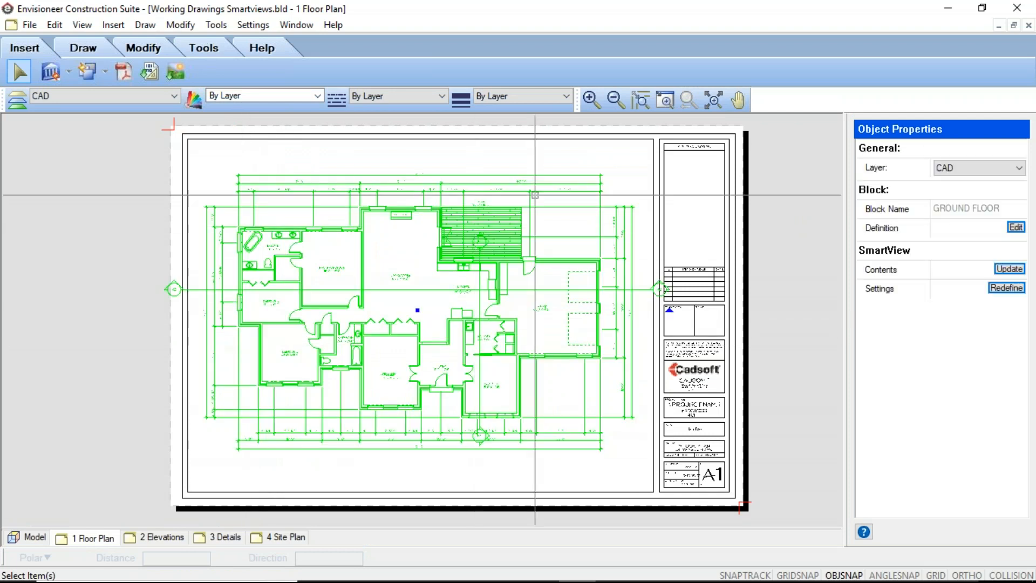
pyautogui.click(1008, 288)
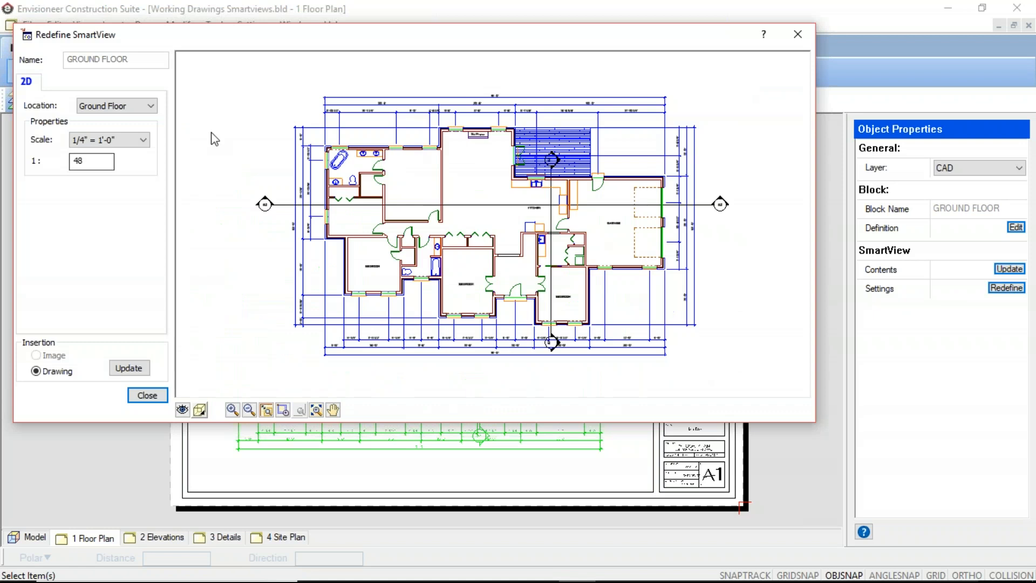
pyautogui.click(183, 409)
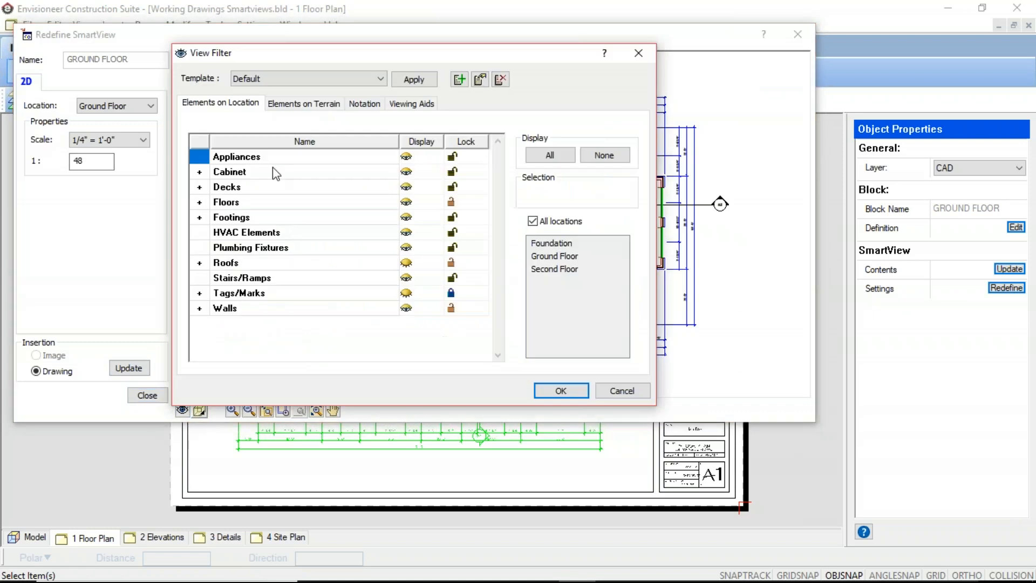
pyautogui.click(562, 389)
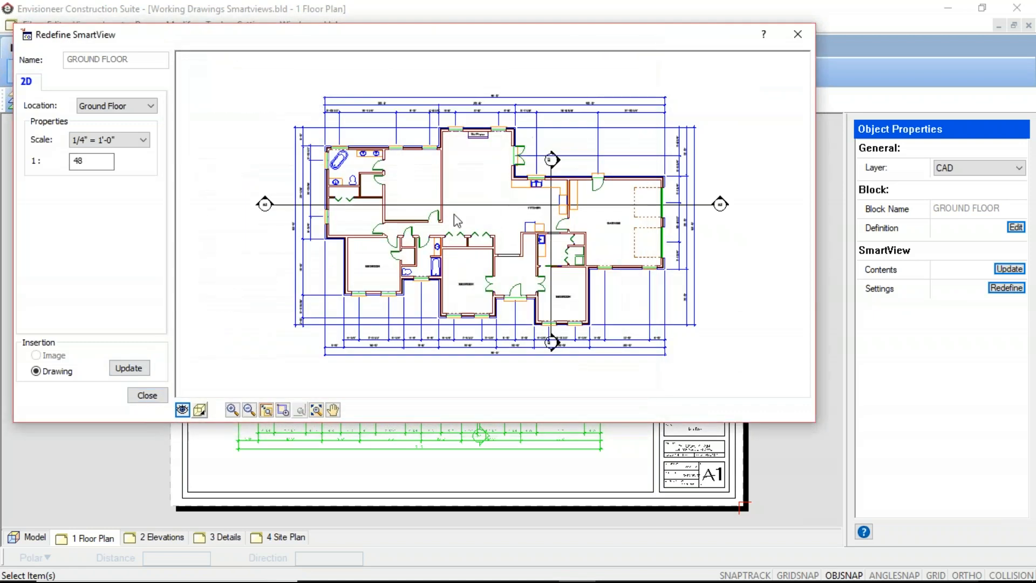
pyautogui.click(130, 369)
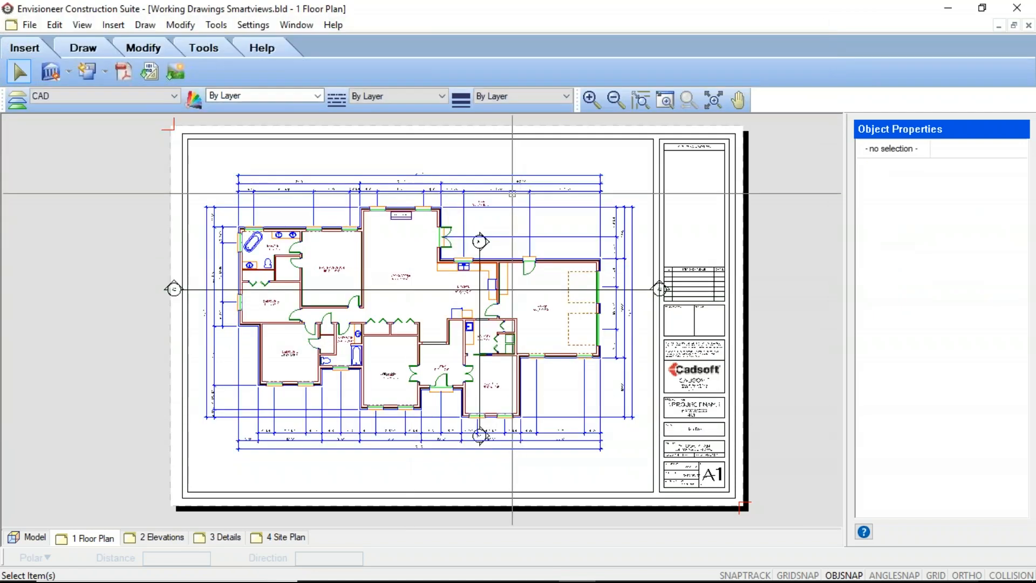
# Check the deck in the model against the 1 Floor Plan sheet and review the available SmartView commands.
pyautogui.click(30, 538)
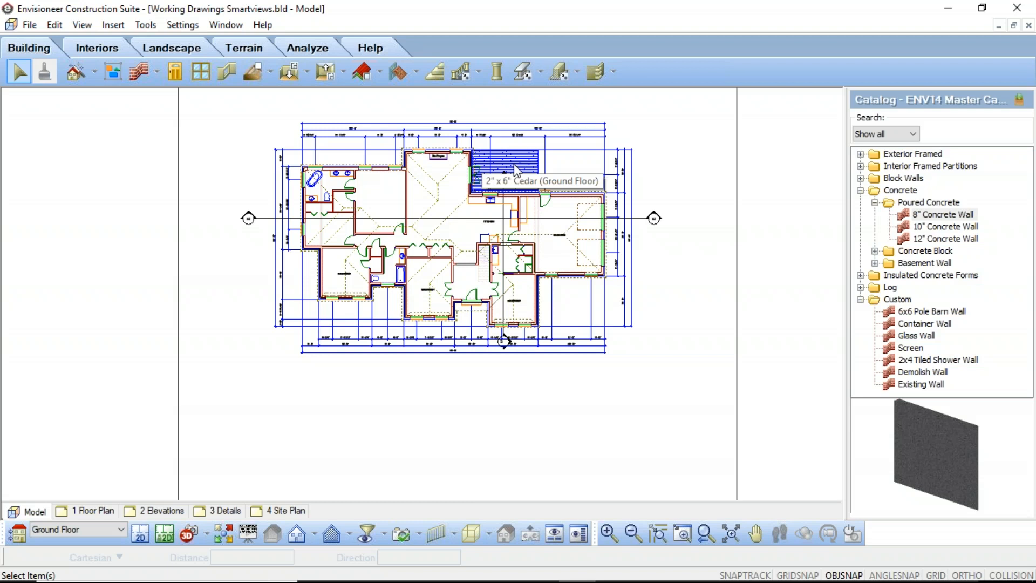
pyautogui.click(517, 172)
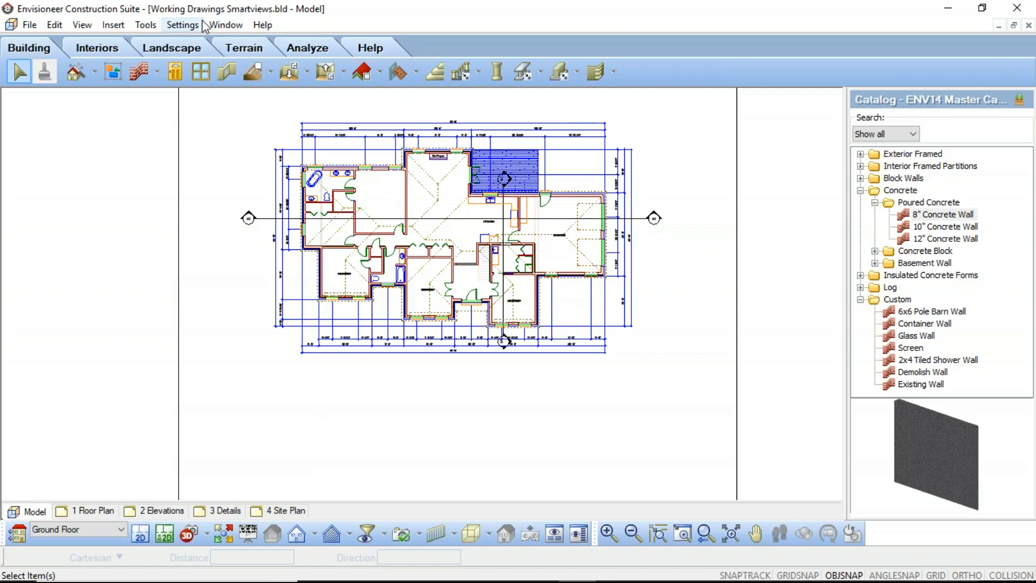
pyautogui.click(98, 516)
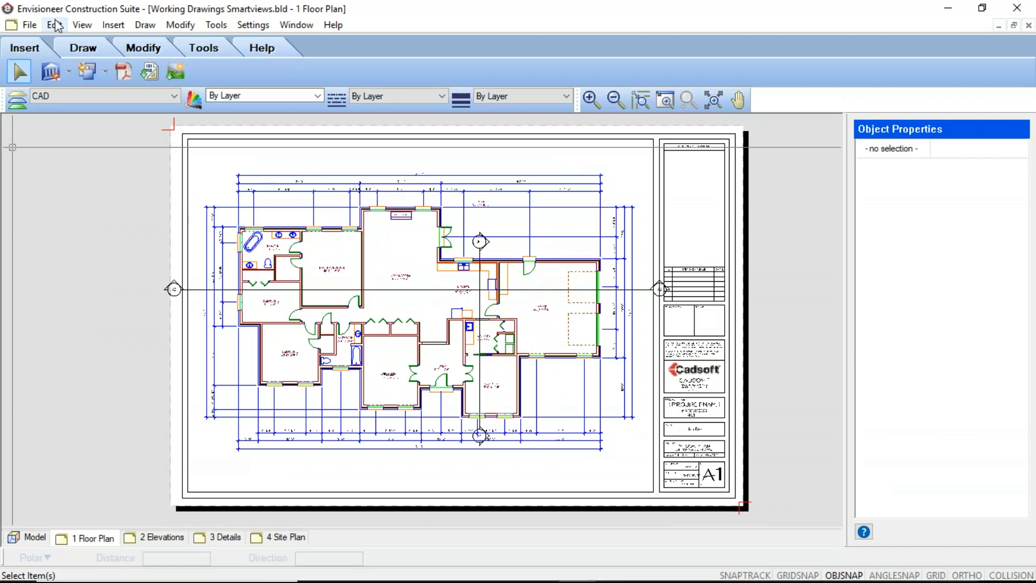
pyautogui.click(59, 73)
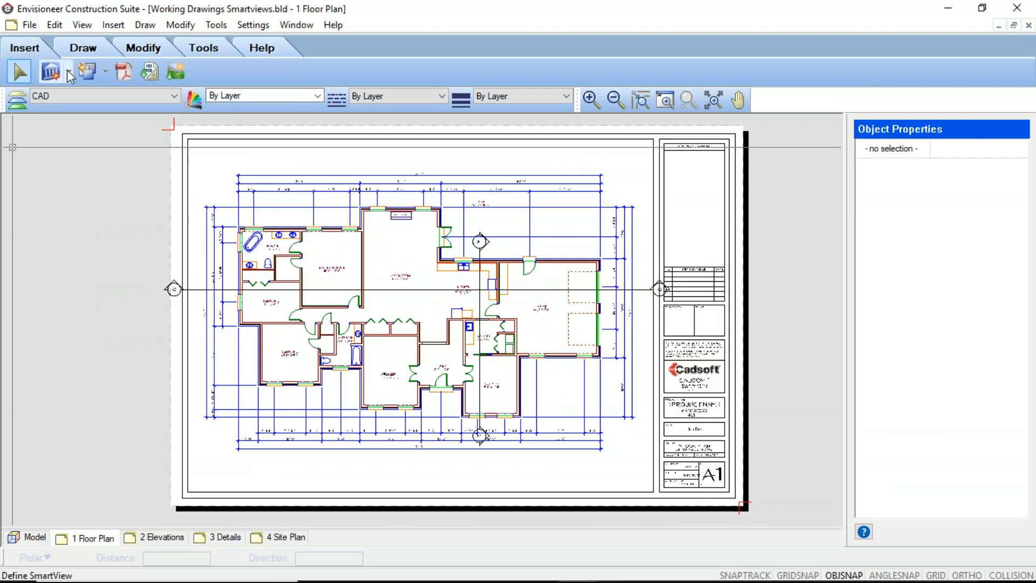
pyautogui.click(69, 74)
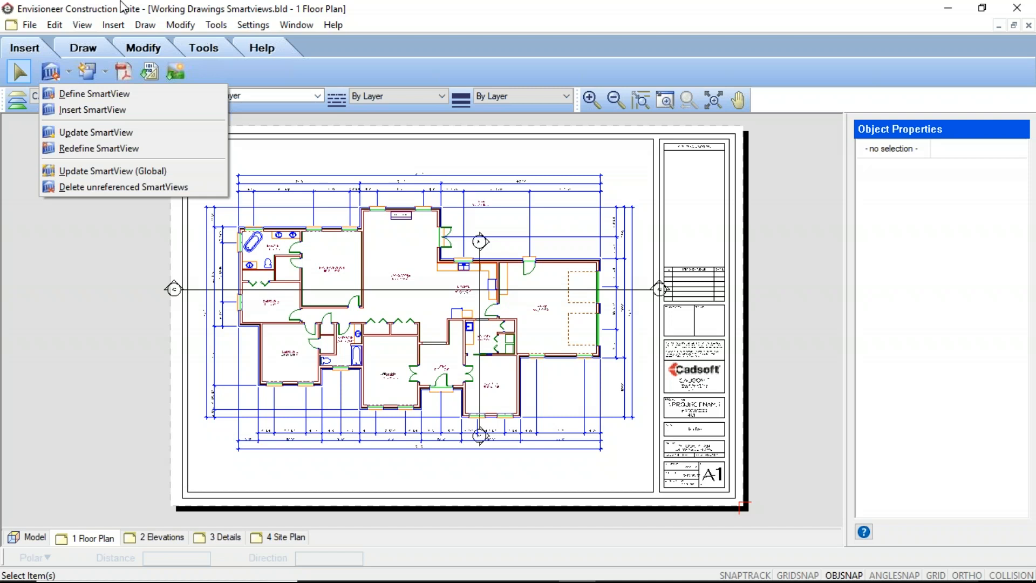
pyautogui.click(464, 7)
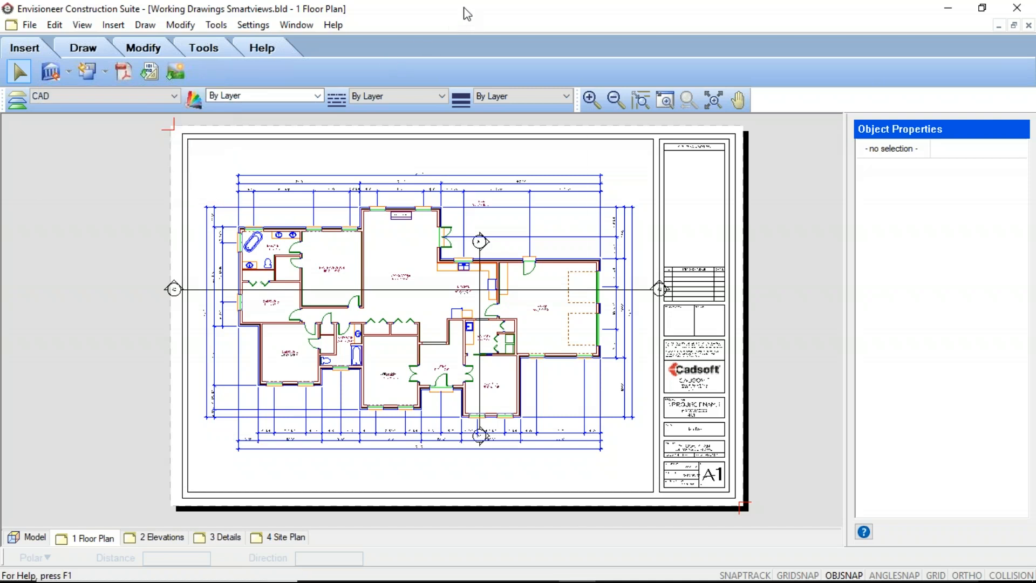
# Search for Word and switch to Microsoft Office Word 2007 with a blank document.
pyautogui.click(1022, 541)
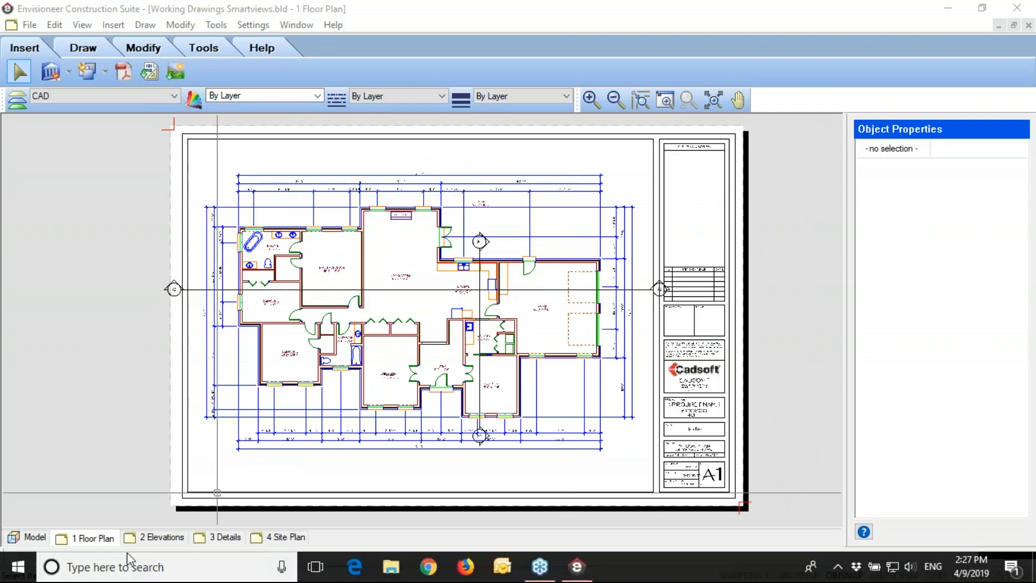
pyautogui.click(98, 568)
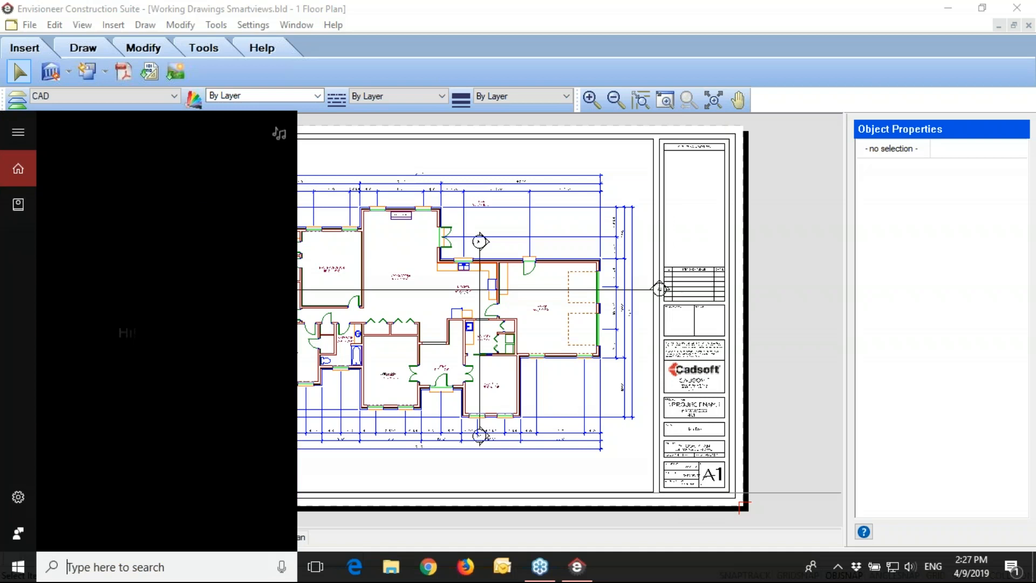
pyautogui.write('WORD')
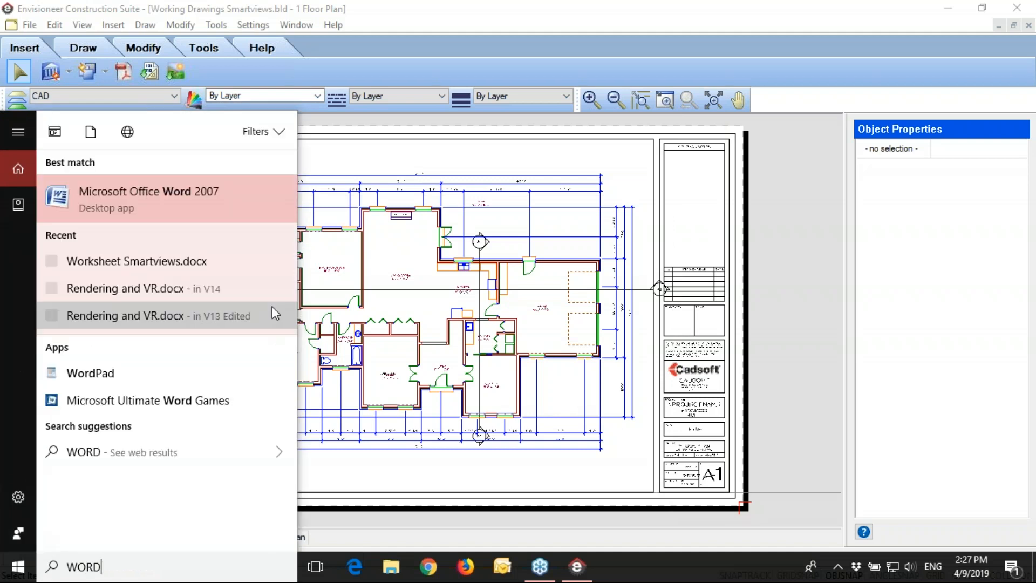
pyautogui.click(121, 193)
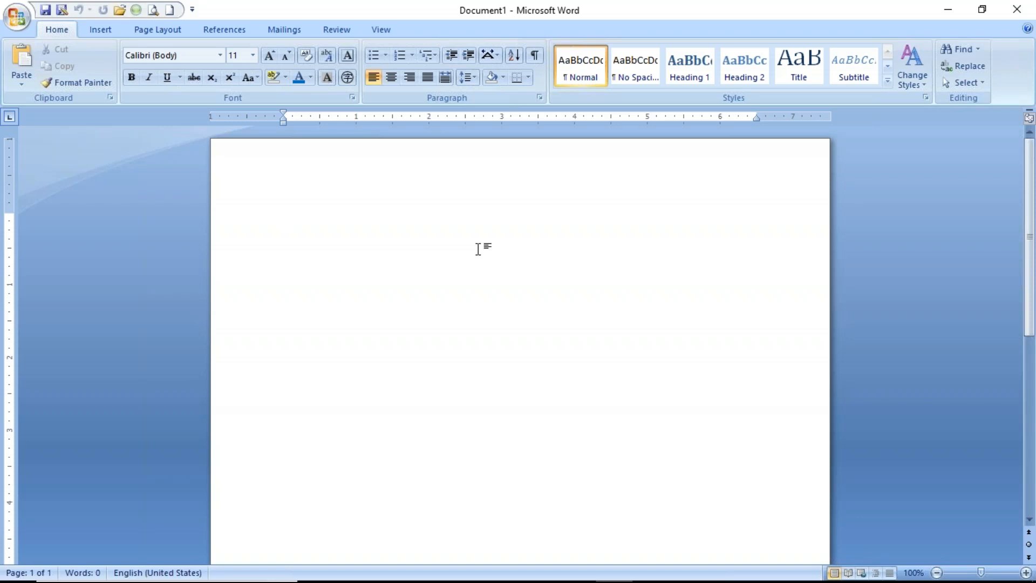
# Write the line "THIS IS A TEST FOR ADDING TEXT" in the blank document.
pyautogui.write('THIS IS A TEST FOR ADDIN')
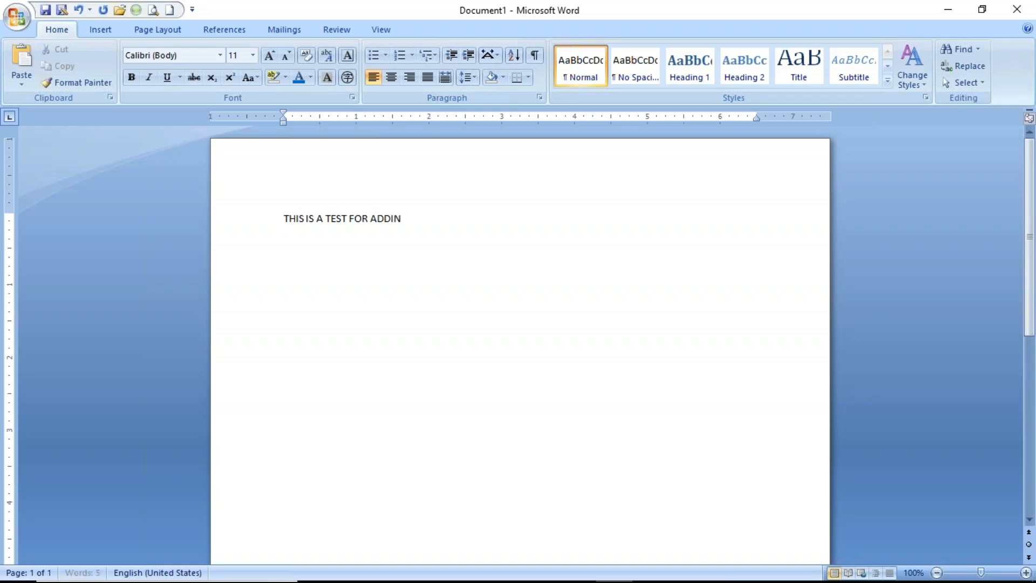
pyautogui.write('G TEXT')
# Copy the test line and paste it four times below itself to make five identical lines.
pyautogui.moveTo(284, 218); pyautogui.dragTo(423, 218)
pyautogui.hotkey('ctrl', 'c')
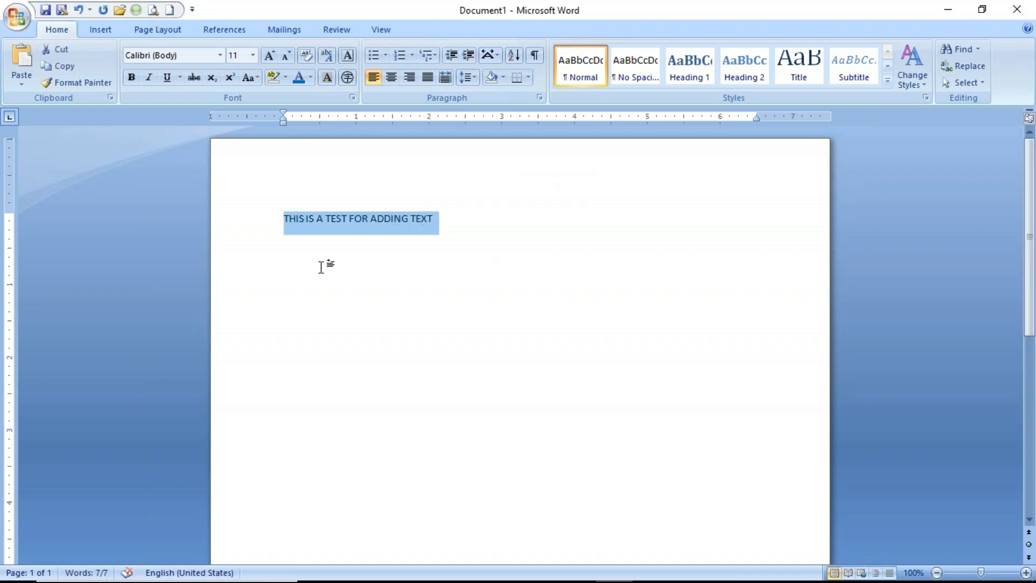
pyautogui.click(321, 267)
pyautogui.click(296, 240)
pyautogui.click(460, 220)
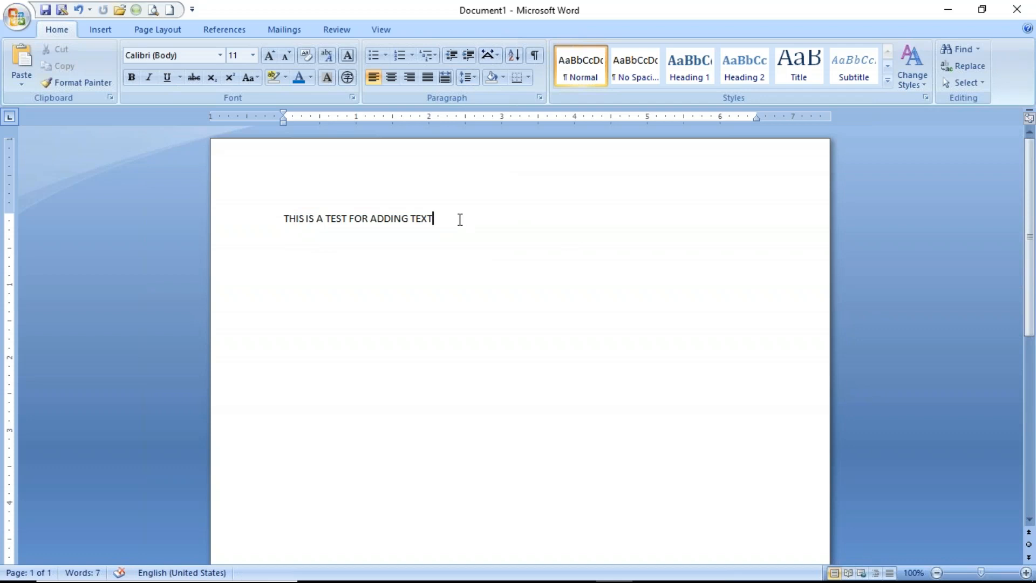
pyautogui.press('Return')
pyautogui.press('BackSpace')
pyautogui.press('Return')
pyautogui.press('BackSpace')
pyautogui.press('Return')
pyautogui.hotkey('ctrl', 'v')
pyautogui.hotkey('ctrl', 'v')
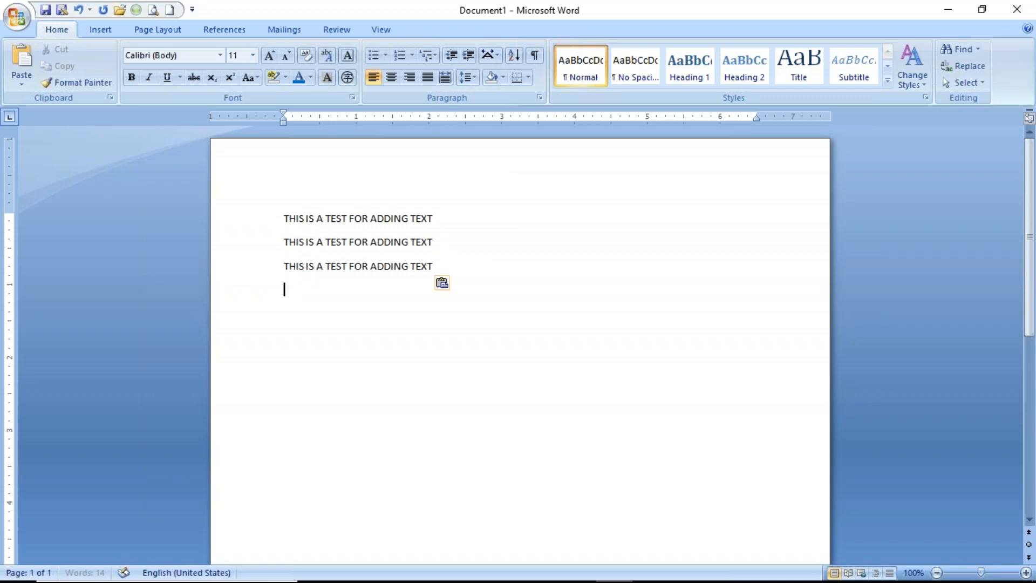
pyautogui.hotkey('ctrl', 'v')
pyautogui.hotkey('ctrl', 'v')
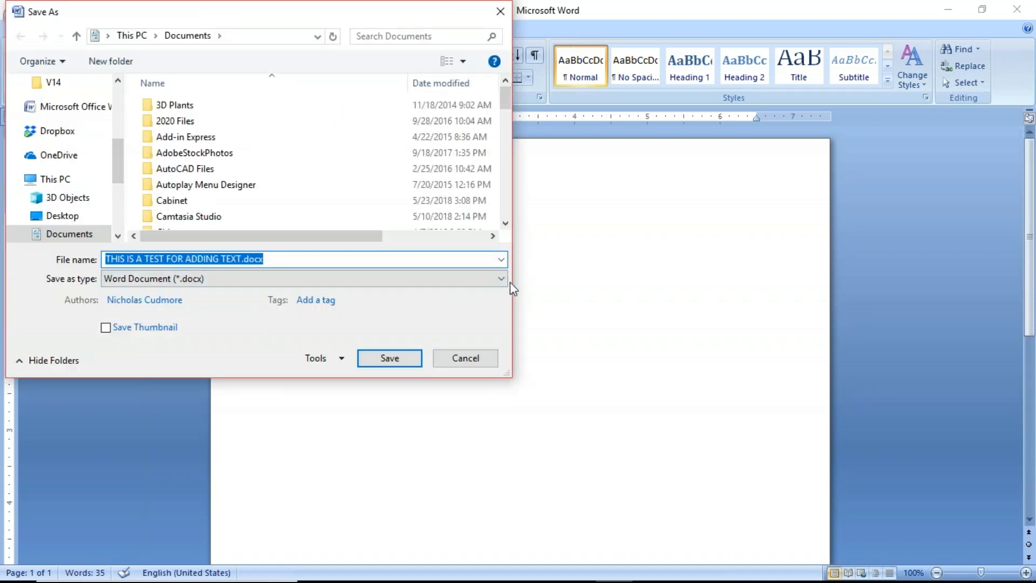
# Save the document to the Desktop as the plain text file THIS IS A TEST FOR ADDING TEXT.txt with Windows (Default) encoding and close Word.
pyautogui.click(502, 279)
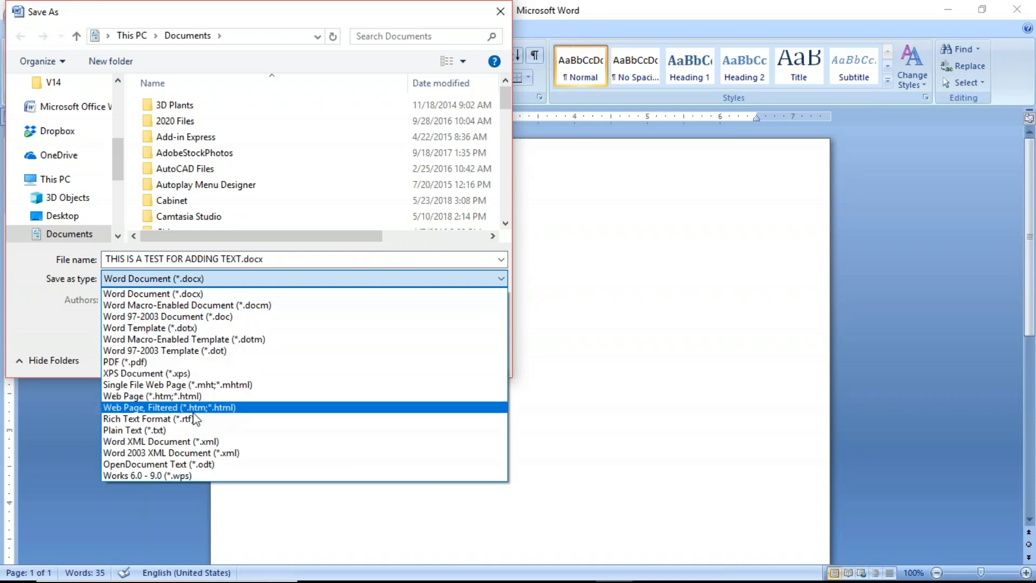
pyautogui.click(213, 431)
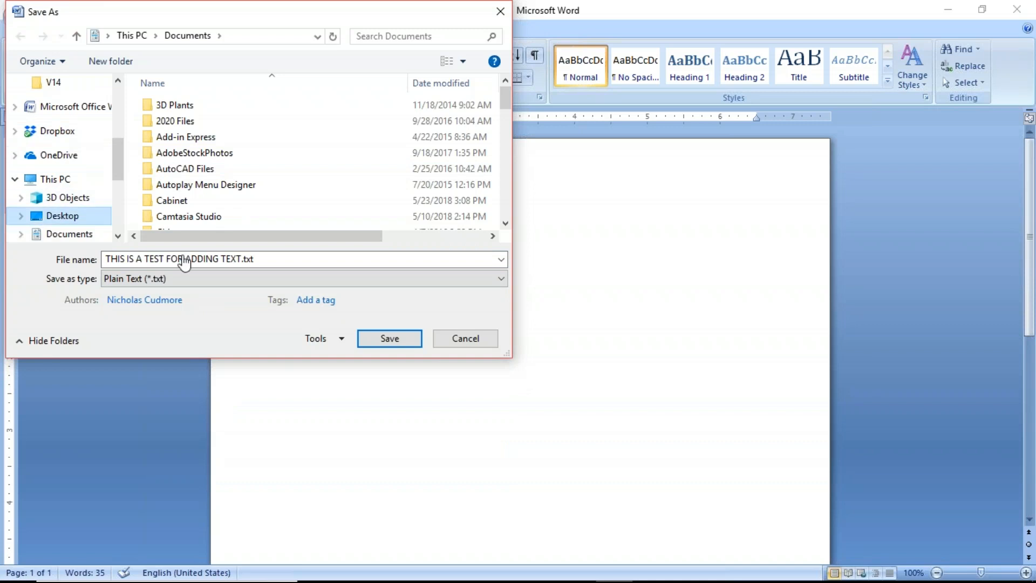
pyautogui.click(385, 339)
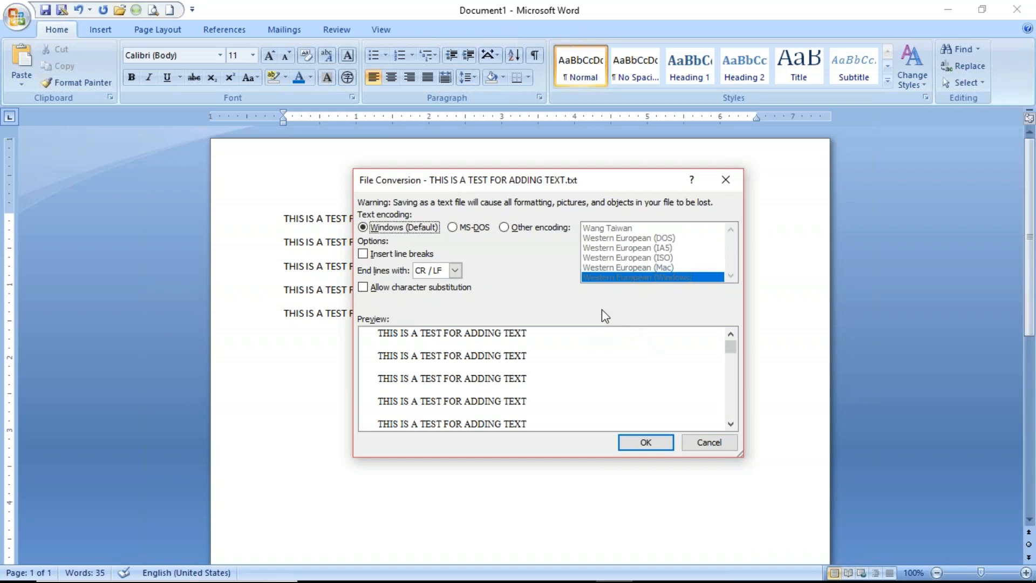
pyautogui.click(646, 444)
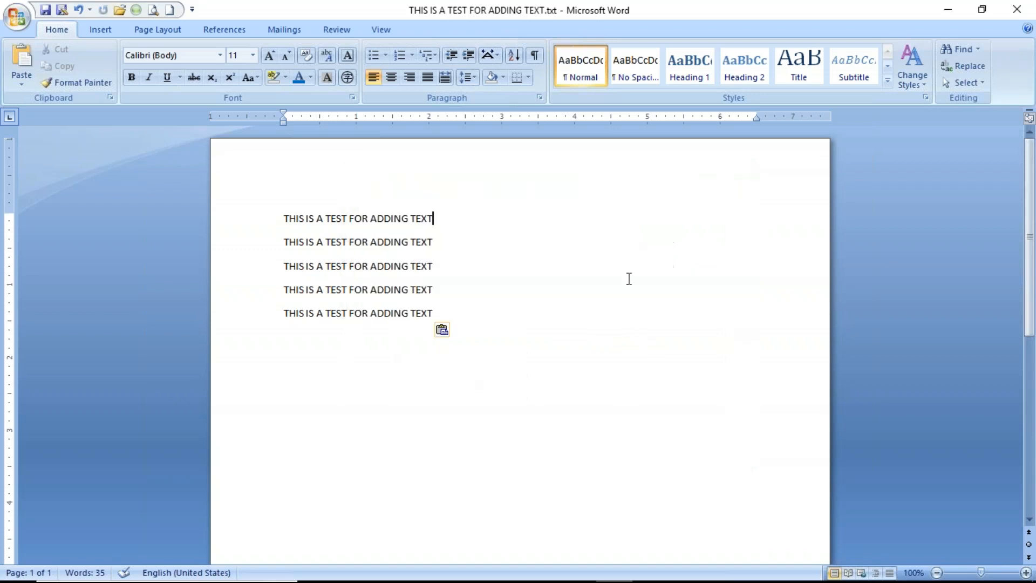
pyautogui.click(1018, 10)
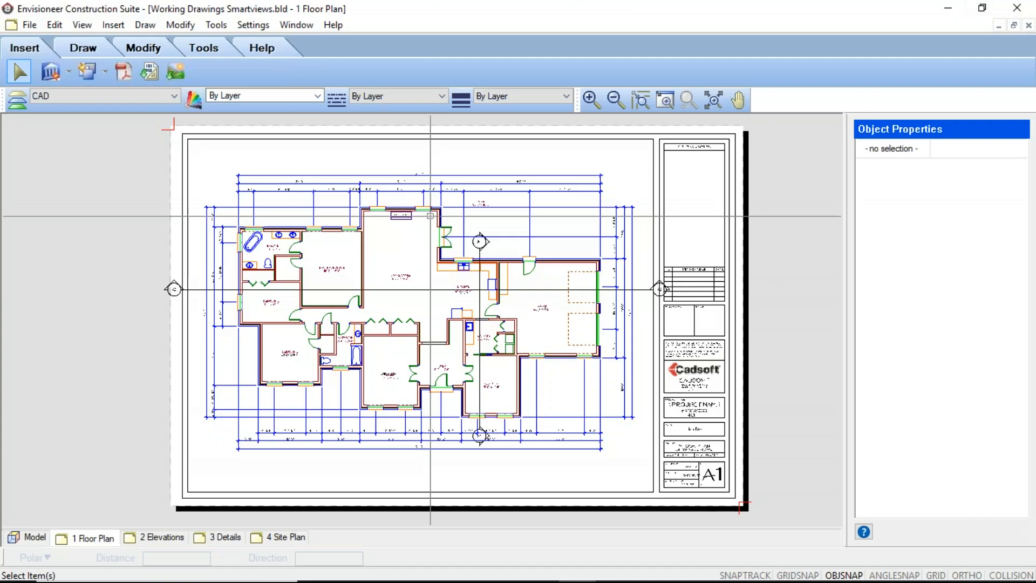
# Create a text note on the 1 Floor Plan sheet by importing THIS IS A TEST FOR ADDING TEXT.txt from the Desktop.
pyautogui.click(215, 27)
pyautogui.moveTo(229, 42)
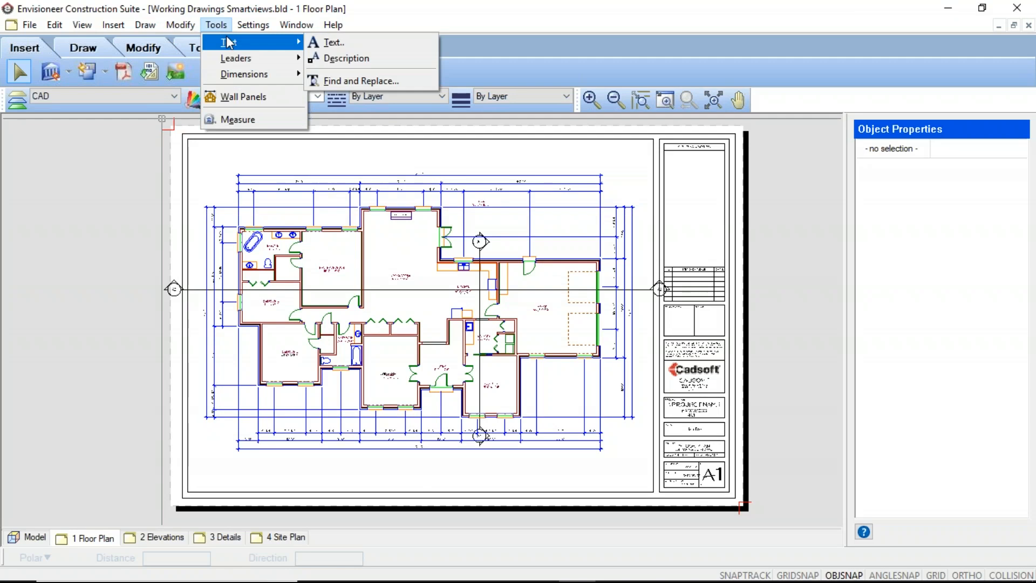
pyautogui.click(327, 43)
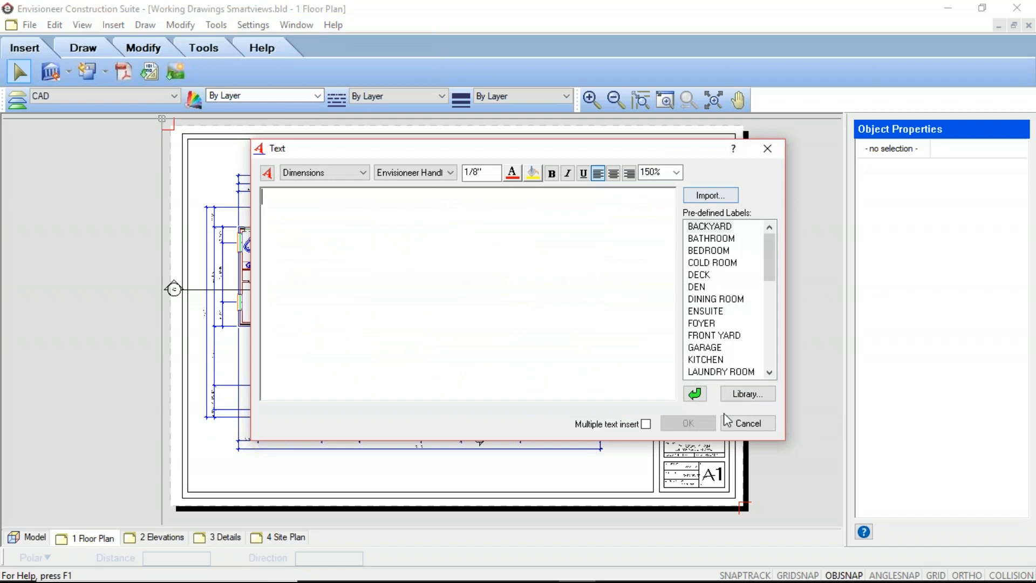
pyautogui.click(711, 195)
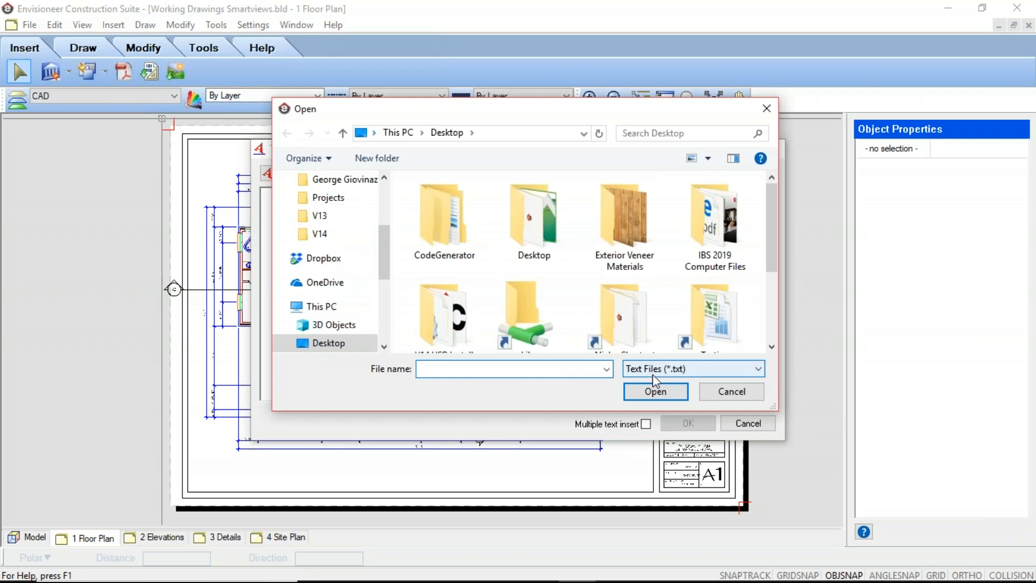
pyautogui.moveTo(771, 240); pyautogui.dragTo(770, 313)
pyautogui.click(443, 292)
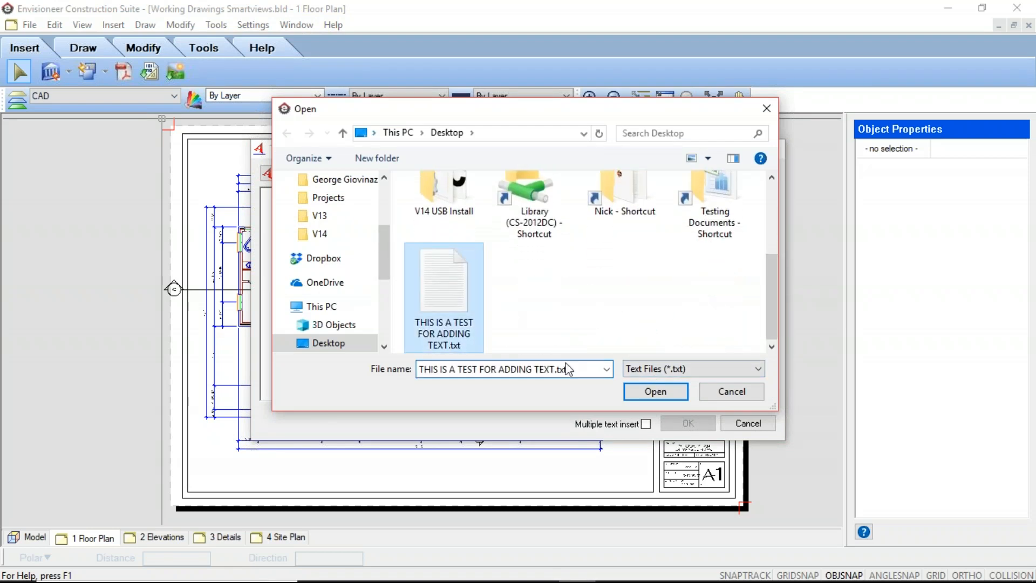
pyautogui.click(654, 392)
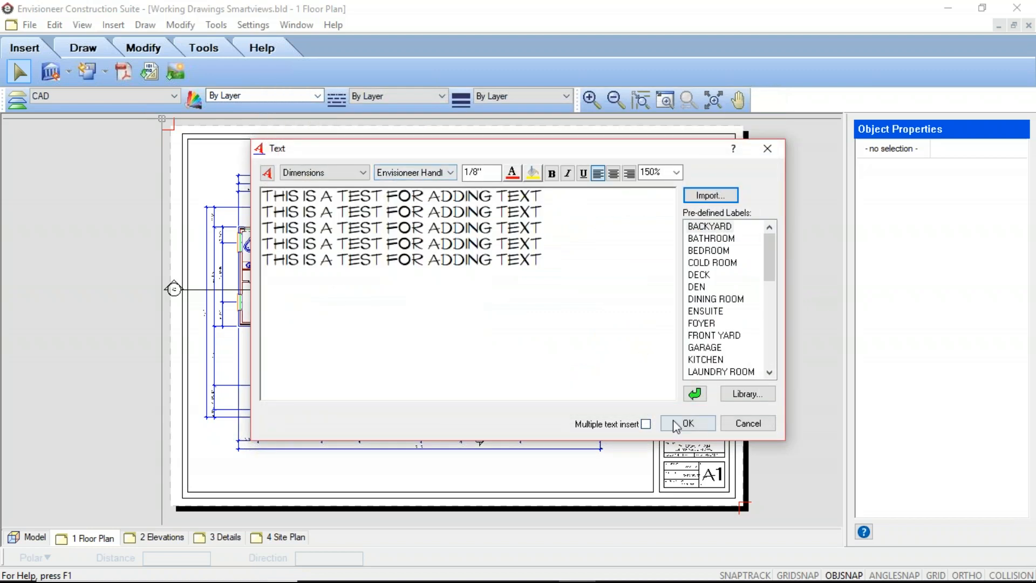
pyautogui.click(686, 423)
# Place the imported text directly below the GENERAL NOTES heading in the title block and inspect it up close.
pyautogui.scroll(-2, 572, 251)
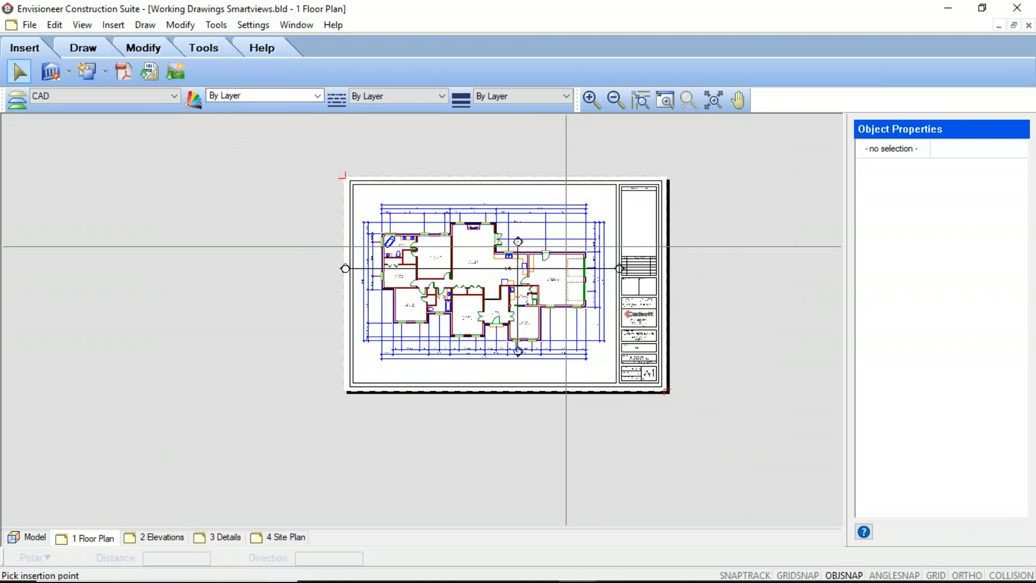
pyautogui.scroll(5, 615, 200)
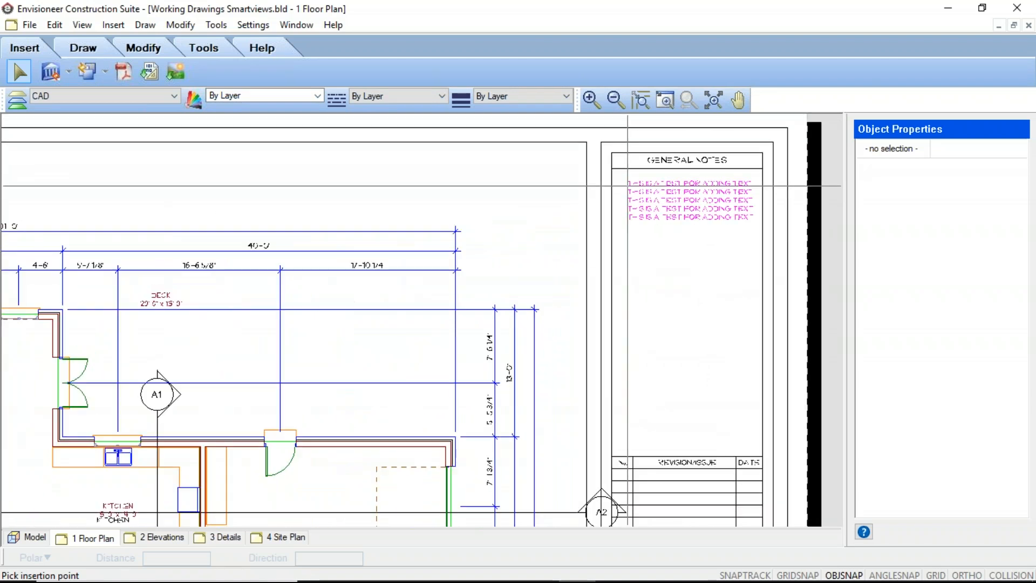
pyautogui.click(619, 181)
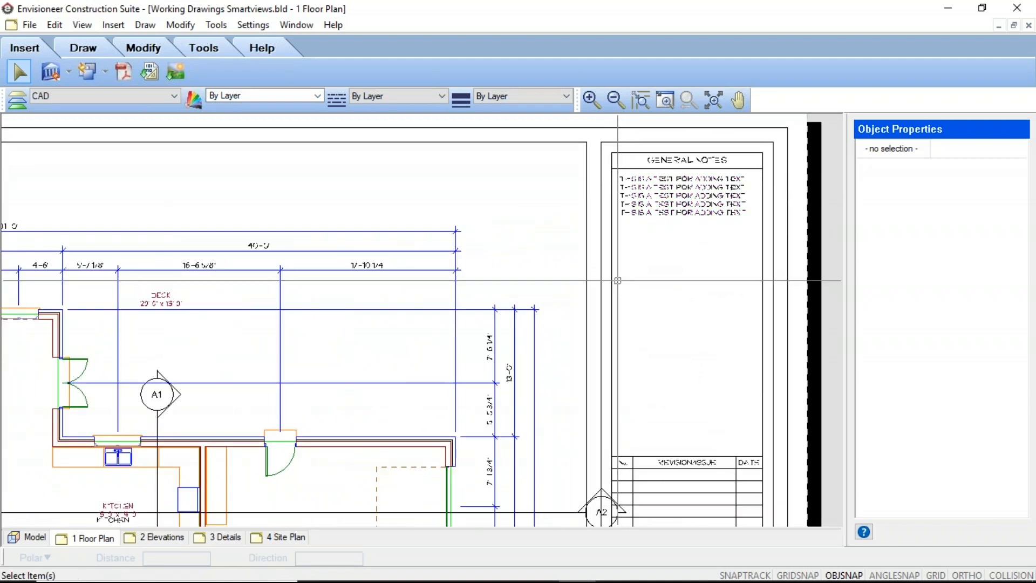
pyautogui.scroll(4, 618, 280)
pyautogui.scroll(-2, 518, 288)
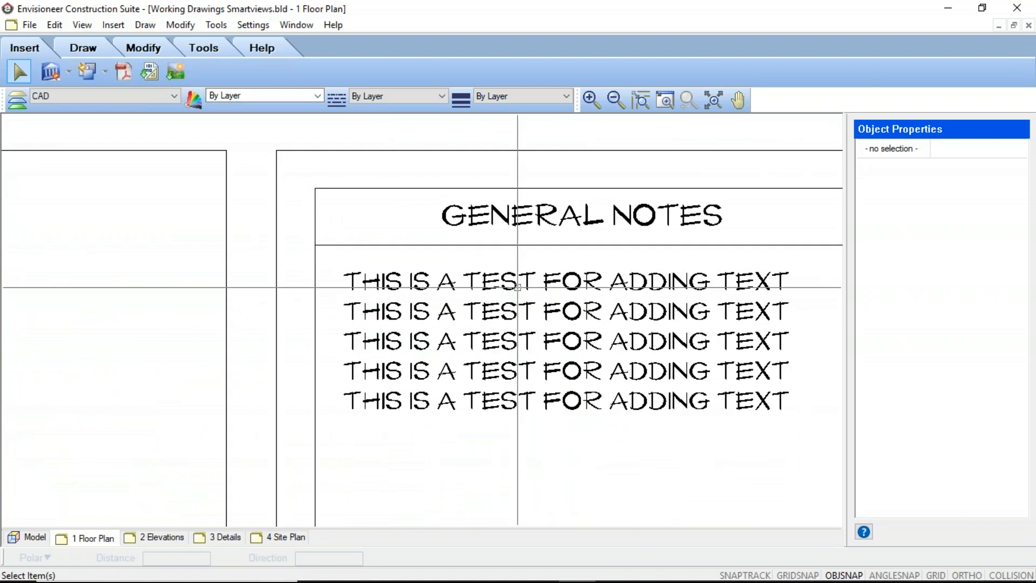
# Open the contents of the imported general notes text for review, cancel without changes, and view the whole 1 Floor Plan sheet.
pyautogui.click(518, 288)
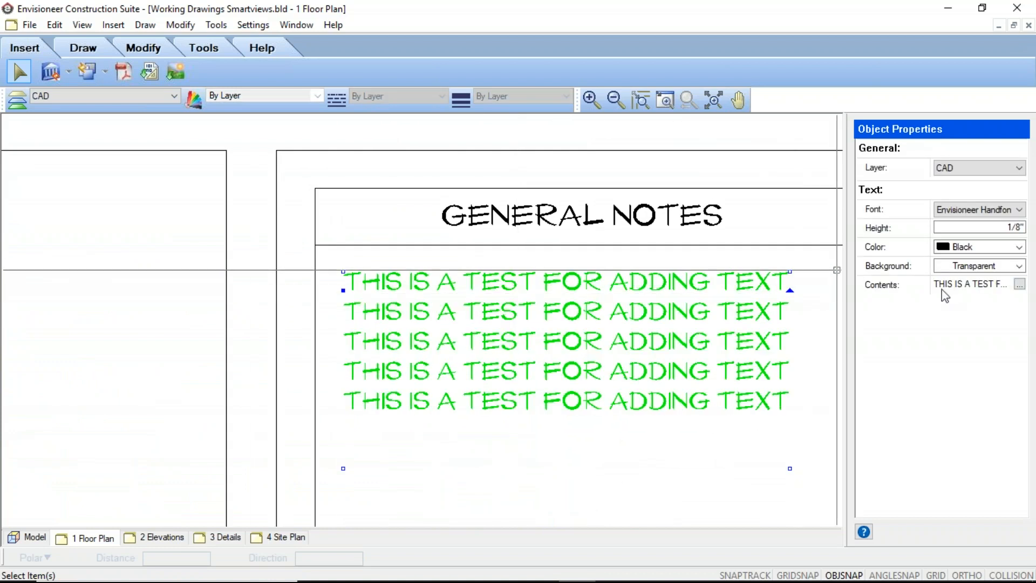
pyautogui.click(1020, 285)
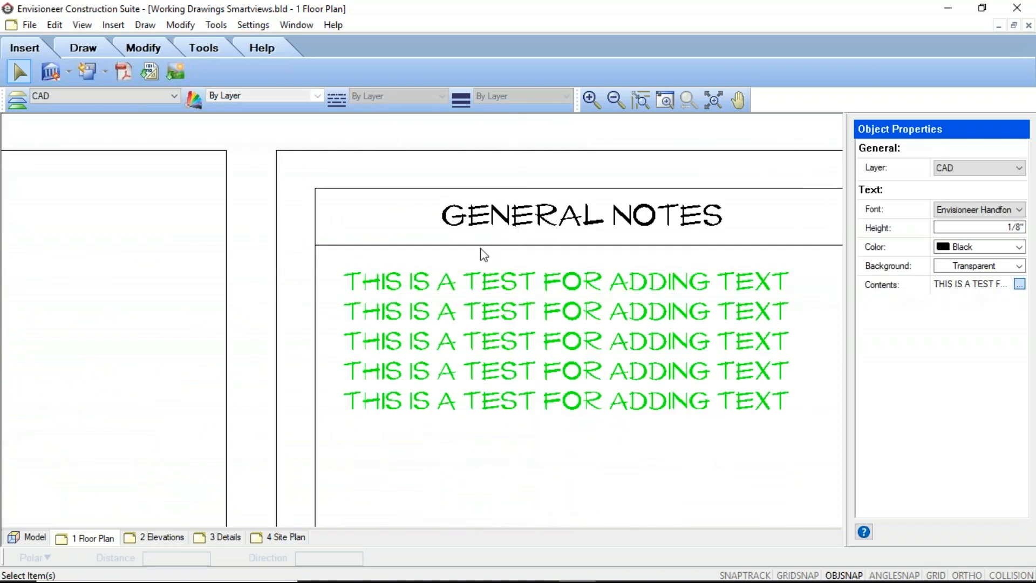
pyautogui.doubleClick(475, 287)
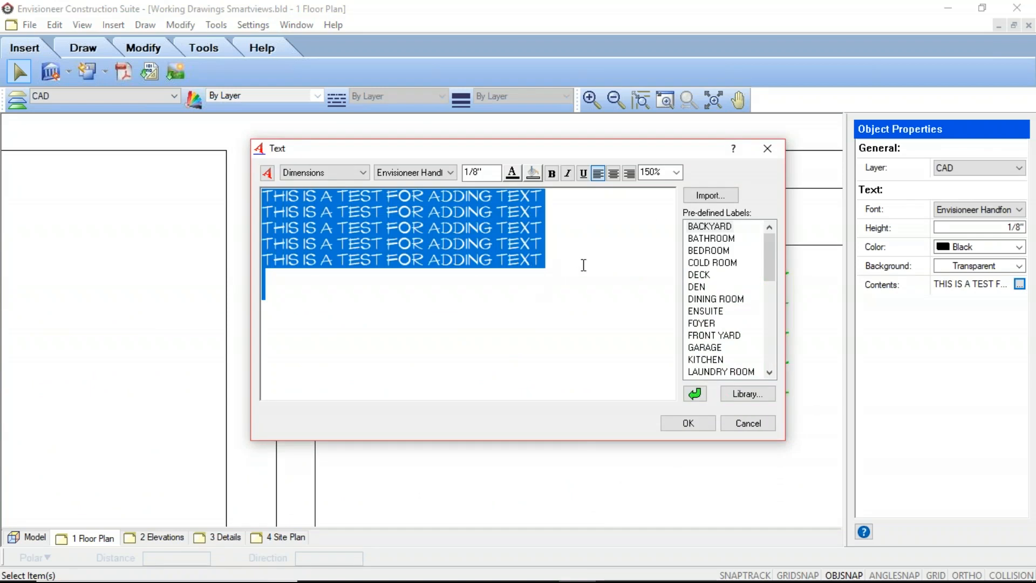
pyautogui.click(587, 256)
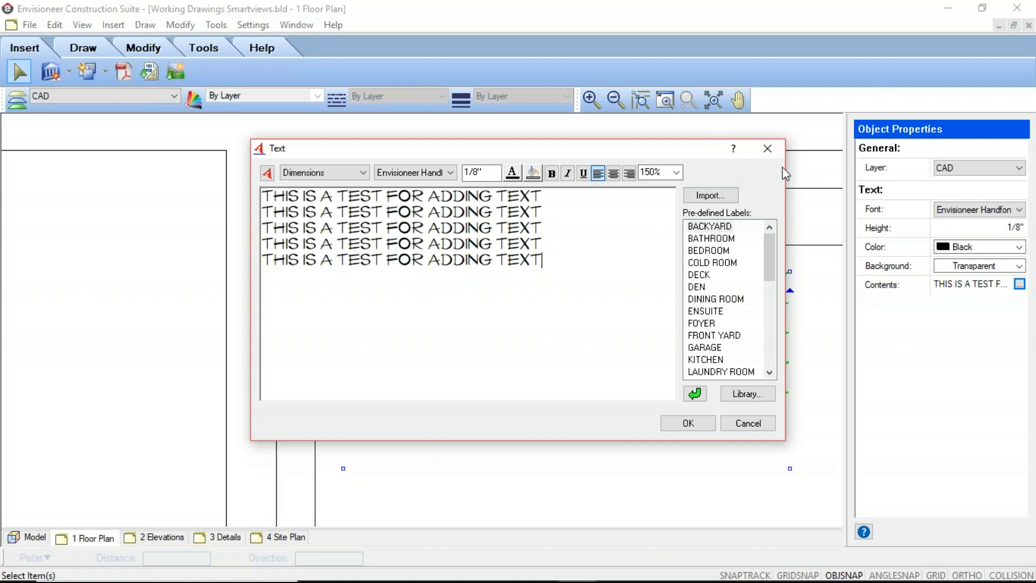
pyautogui.click(744, 425)
pyautogui.click(1022, 335)
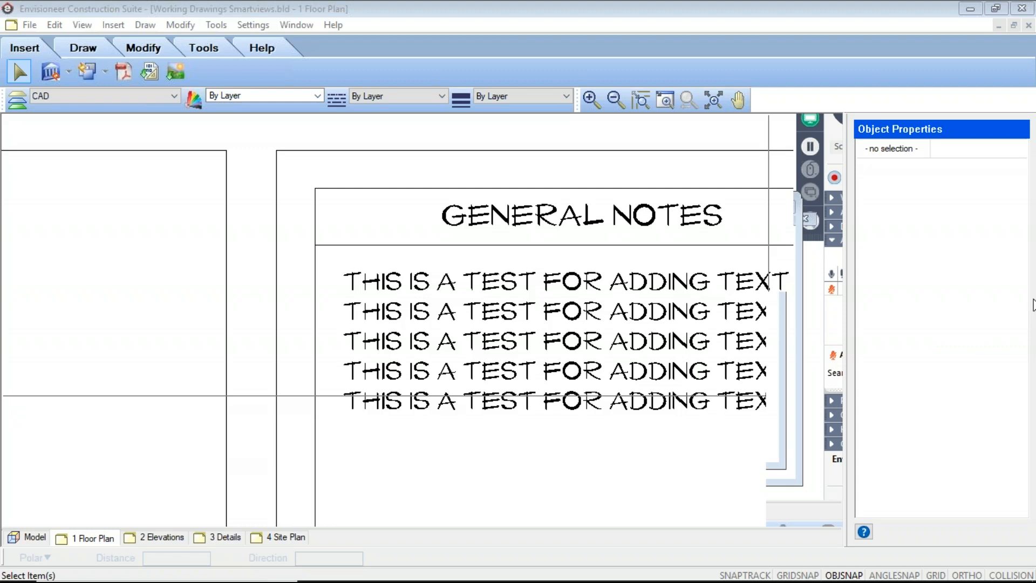
pyautogui.scroll(-3, 452, 384)
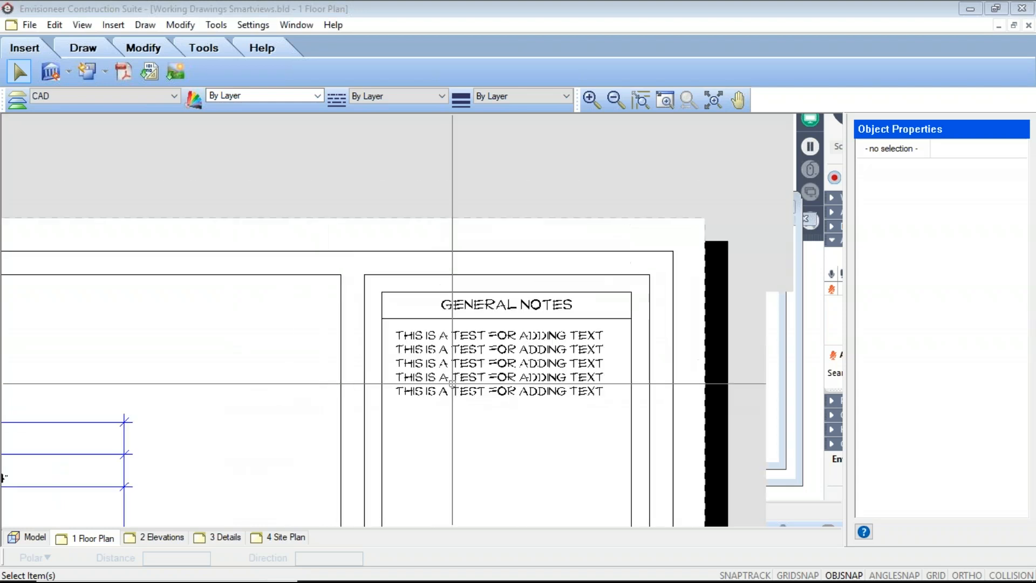
pyautogui.scroll(-4, 453, 384)
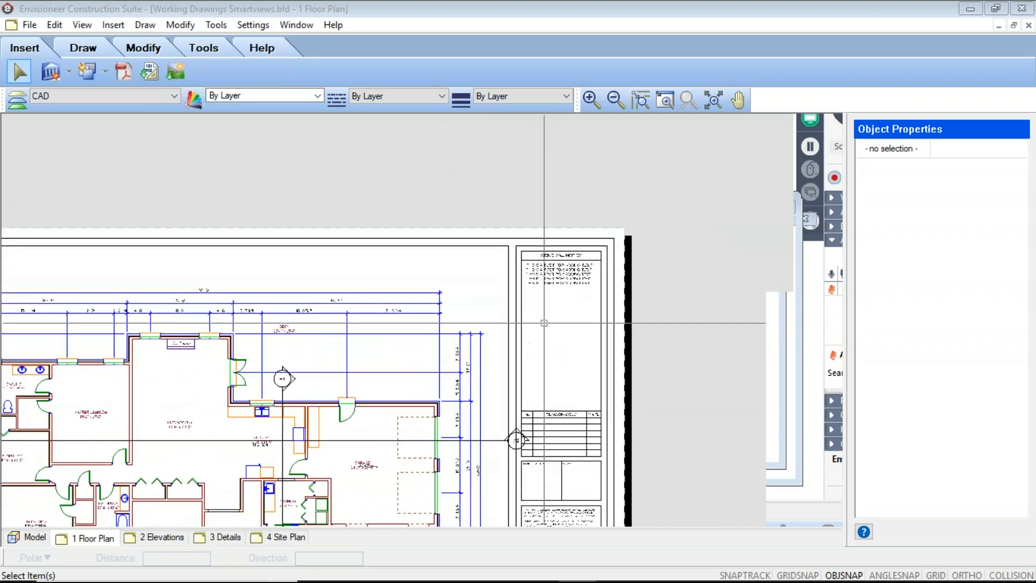
pyautogui.scroll(-6, 544, 323)
pyautogui.moveTo(428, 417); pyautogui.dragTo(447, 317, button='middle')
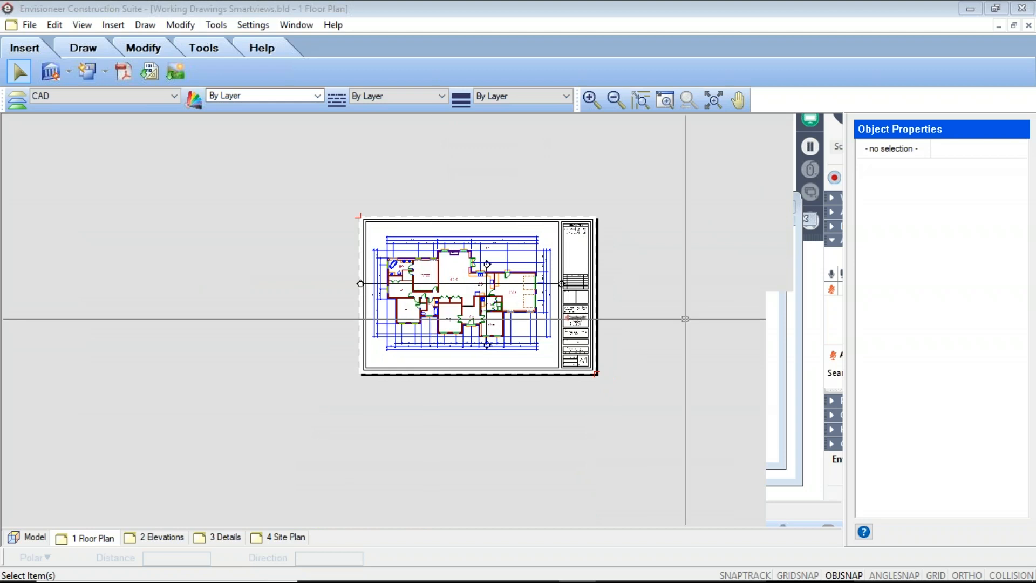
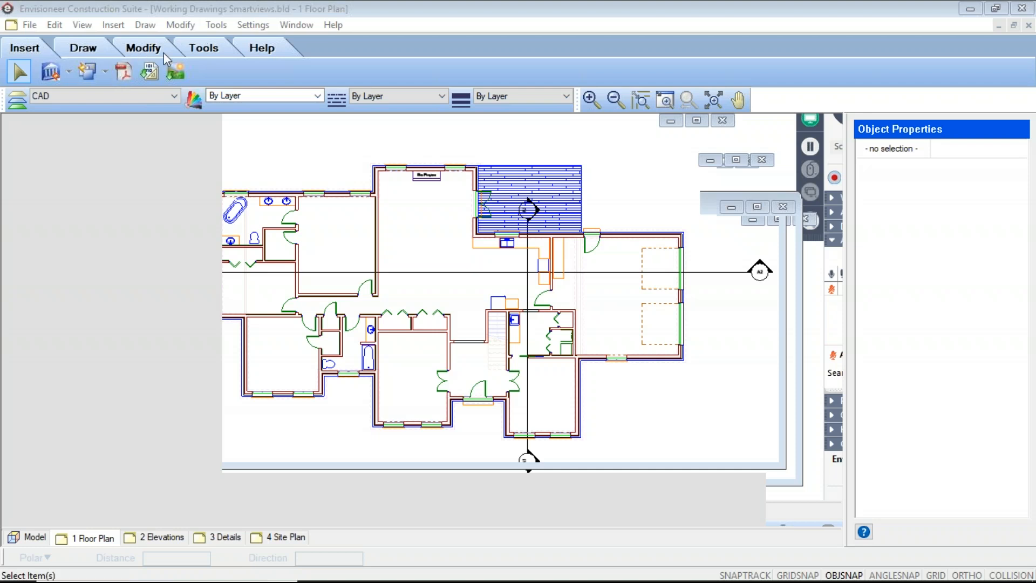
# Load Second-Floor-Remodel.pdf for import onto the 1 Floor Plan sheet.
pyautogui.click(129, 75)
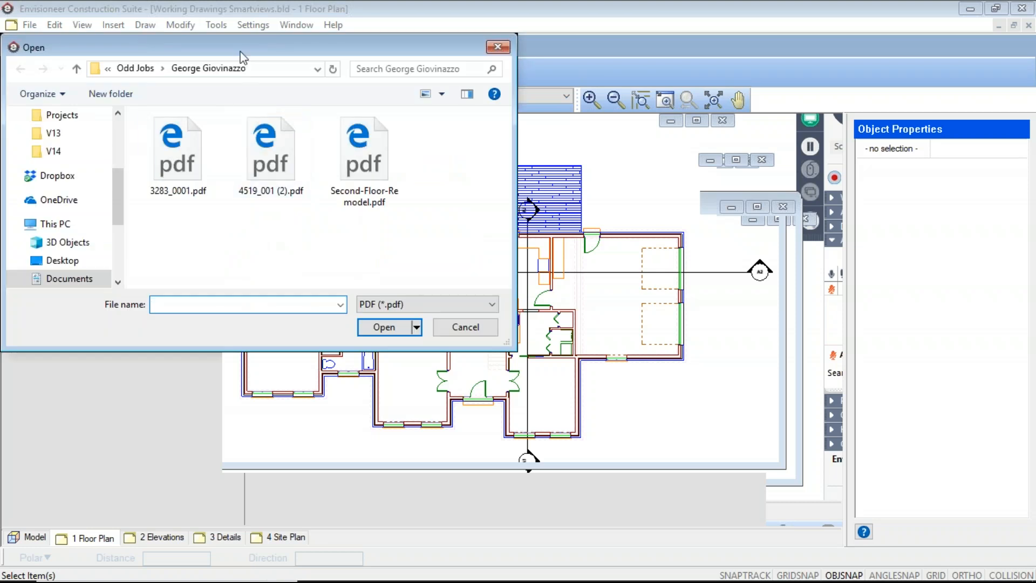
pyautogui.moveTo(237, 54); pyautogui.dragTo(298, 43)
pyautogui.click(773, 146)
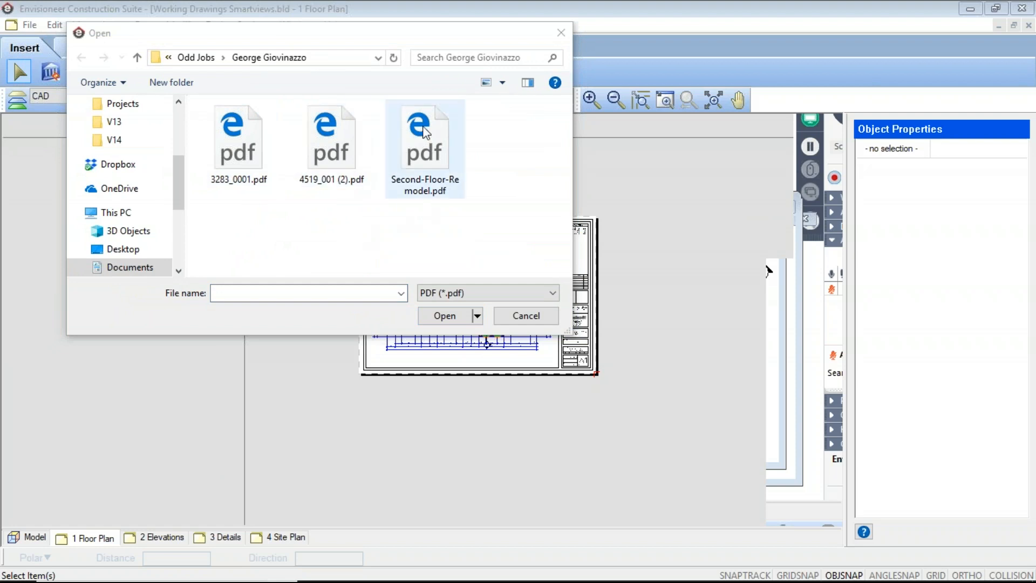
pyautogui.click(425, 149)
pyautogui.click(444, 315)
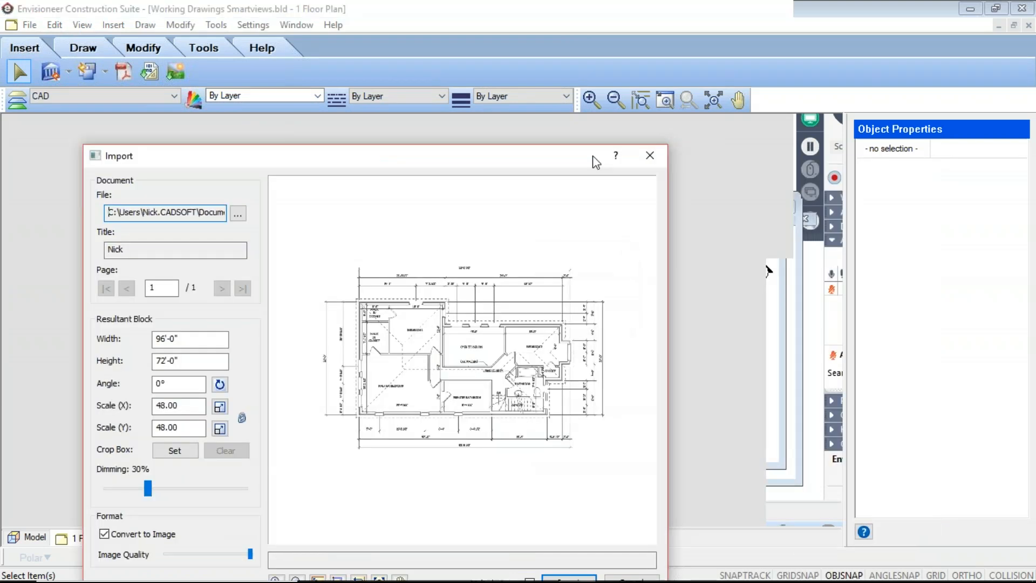
pyautogui.moveTo(388, 157); pyautogui.dragTo(429, 73)
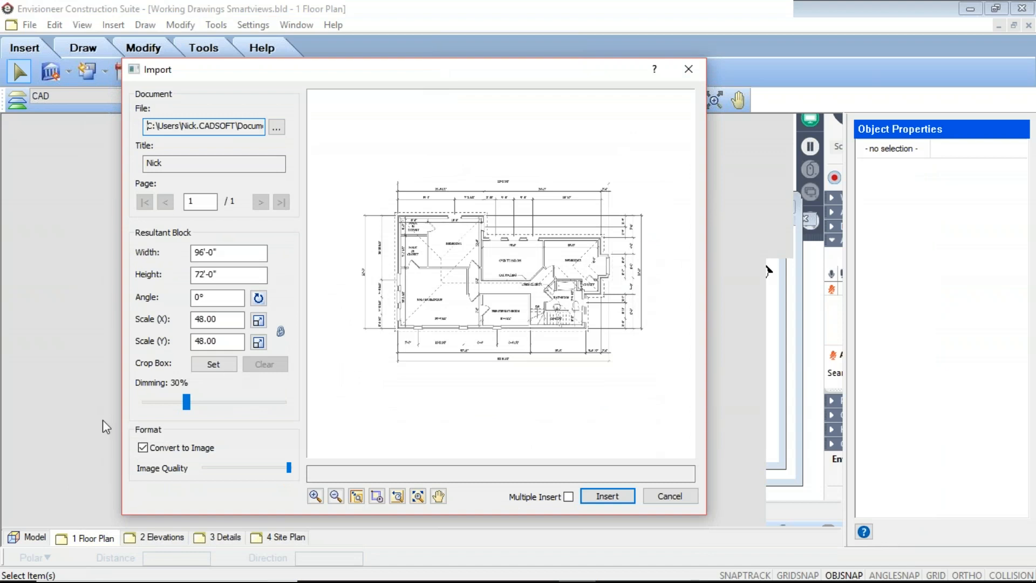
# Turn off image conversion for the PDF, insert it as line work below the sheet and inspect the resulting block up close.
pyautogui.click(144, 449)
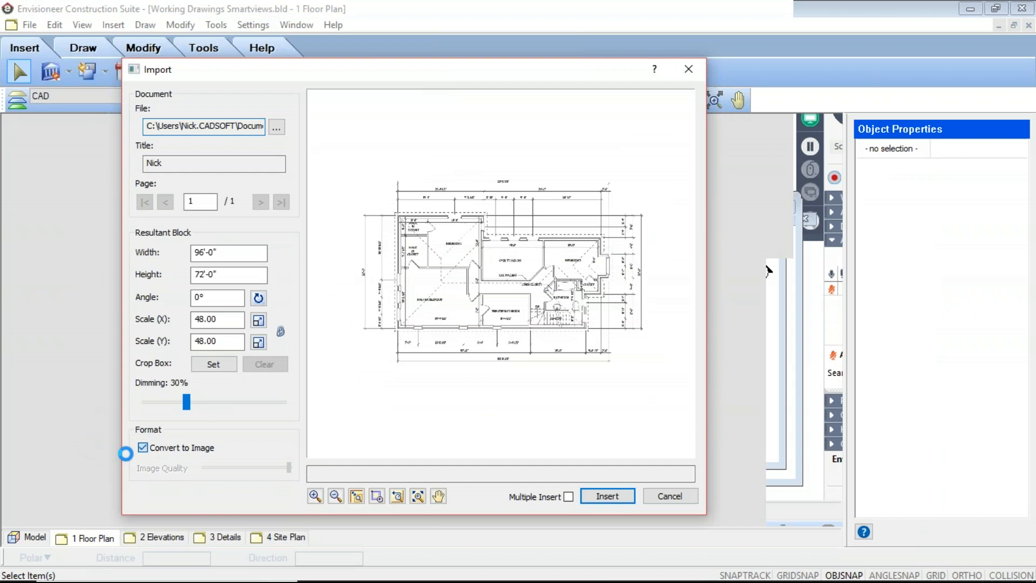
pyautogui.click(143, 448)
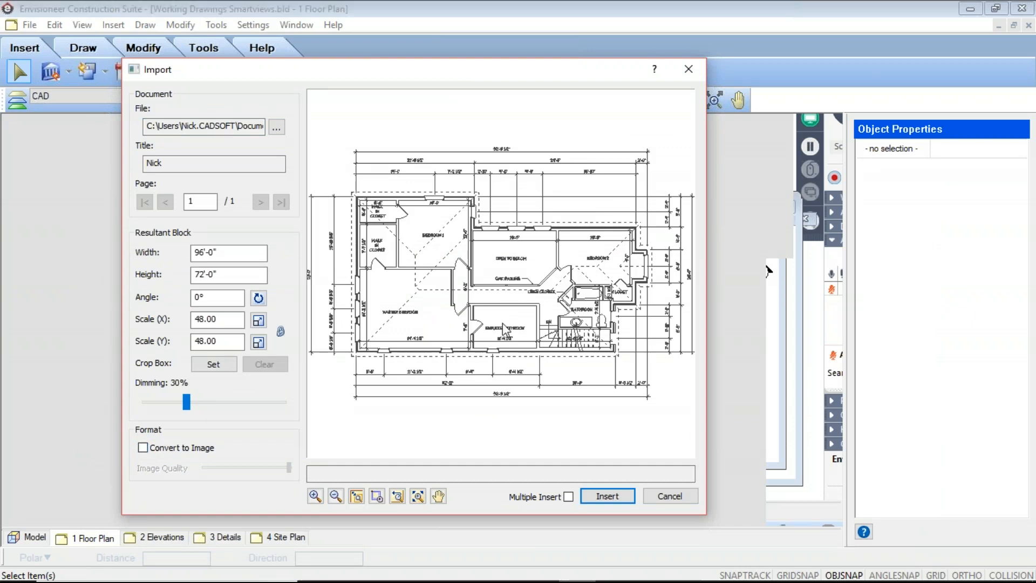
pyautogui.scroll(-1, 505, 324)
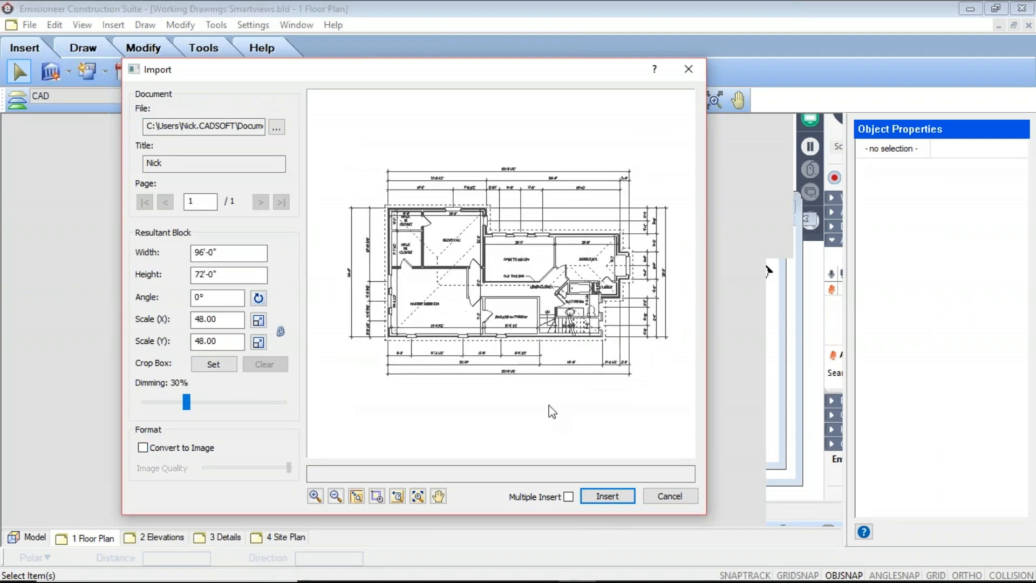
pyautogui.click(607, 496)
pyautogui.click(456, 397)
pyautogui.scroll(5, 464, 346)
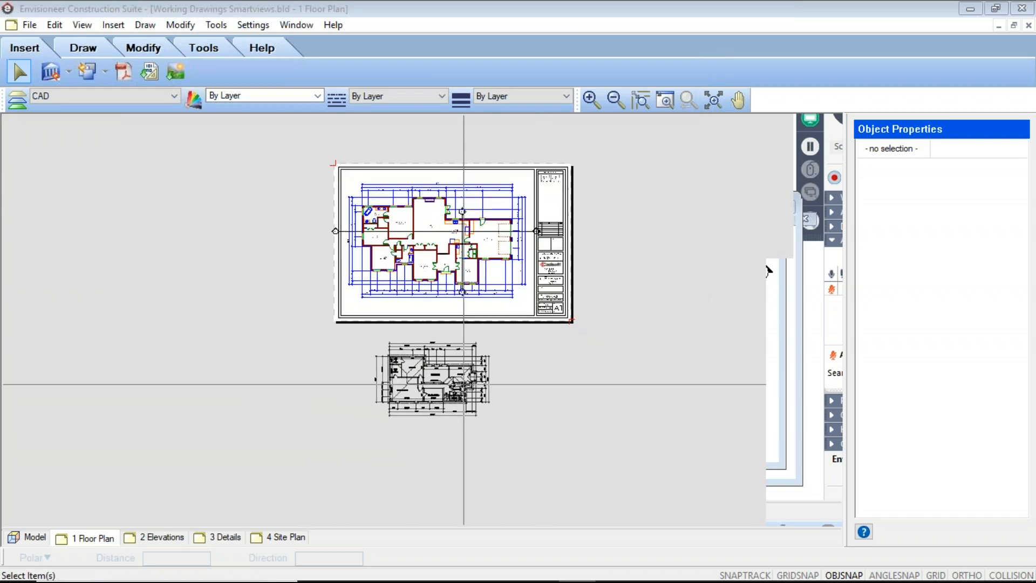
pyautogui.click(436, 325)
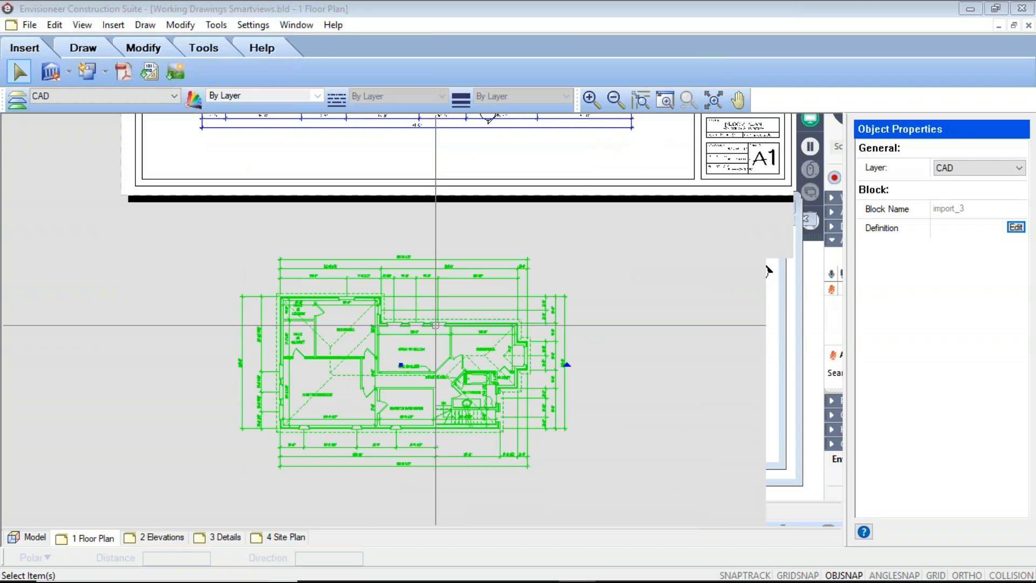
pyautogui.click(666, 376)
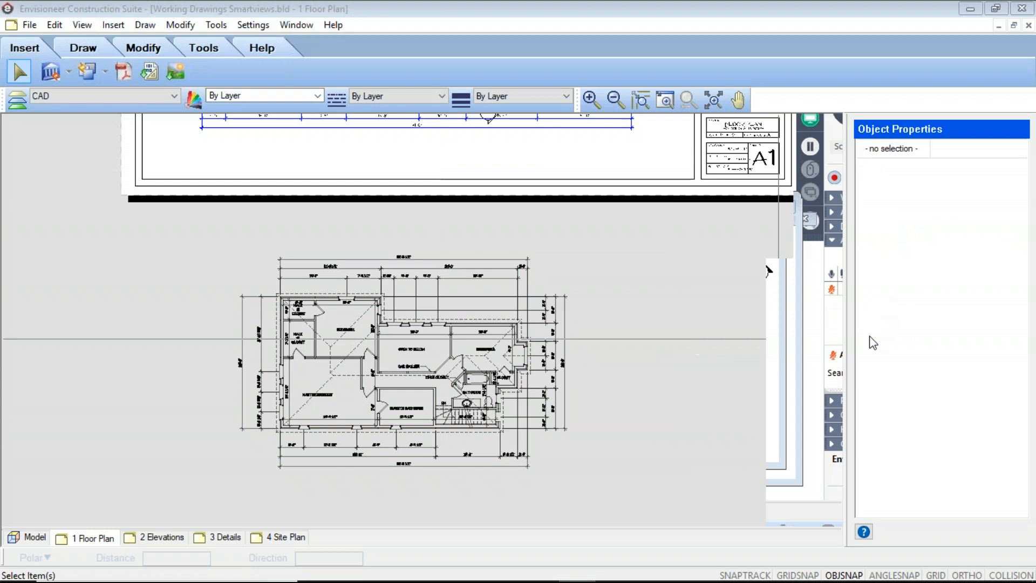
pyautogui.click(1019, 413)
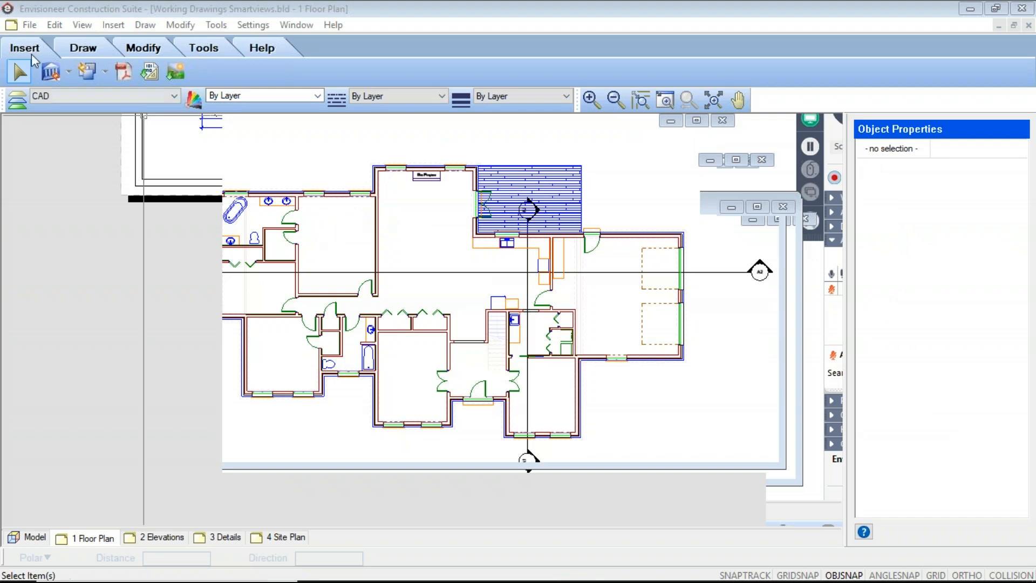
pyautogui.click(113, 25)
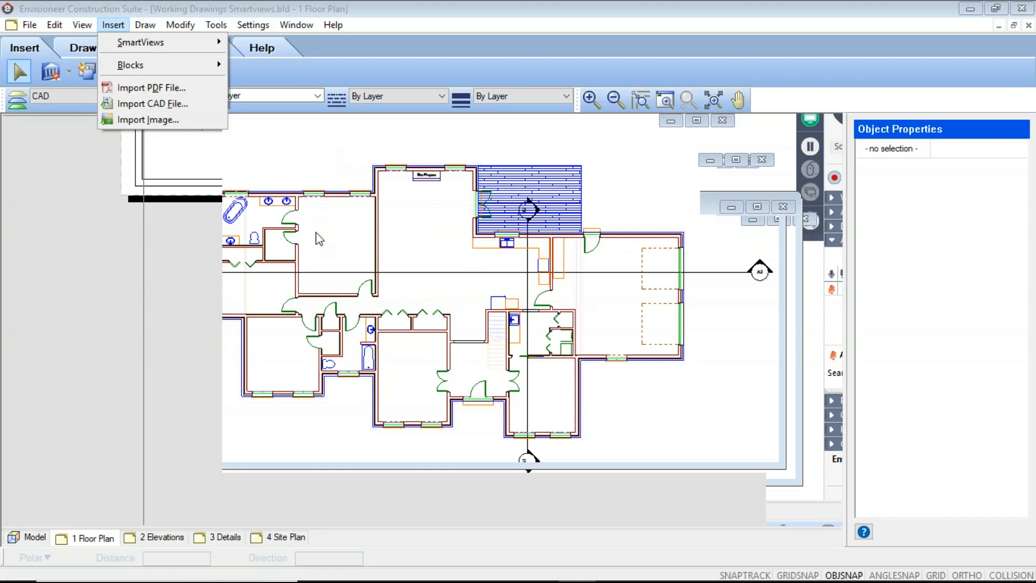
pyautogui.click(33, 47)
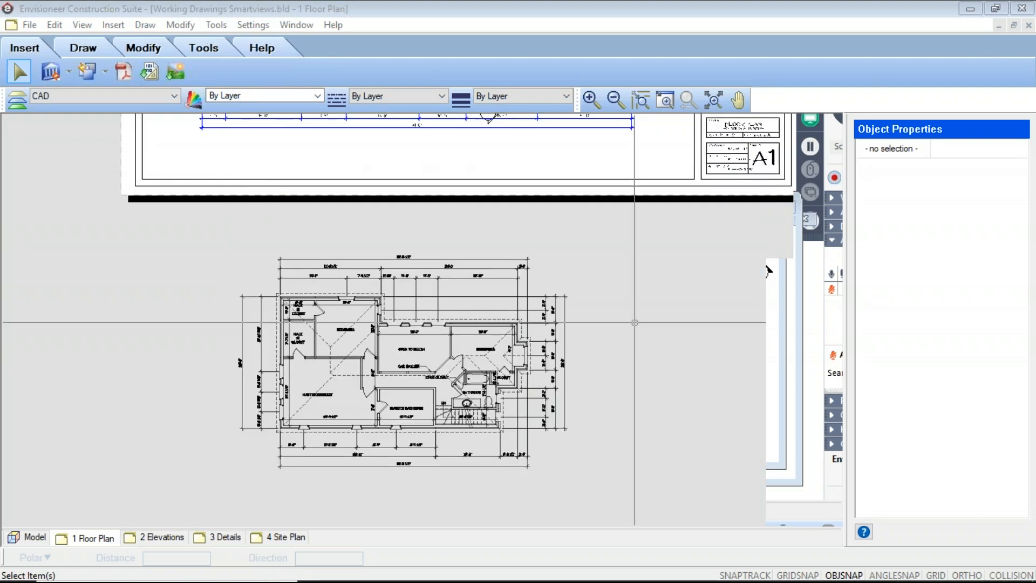
# Delete the imported PDF drawing below the floor plan sheet.
pyautogui.click(471, 374)
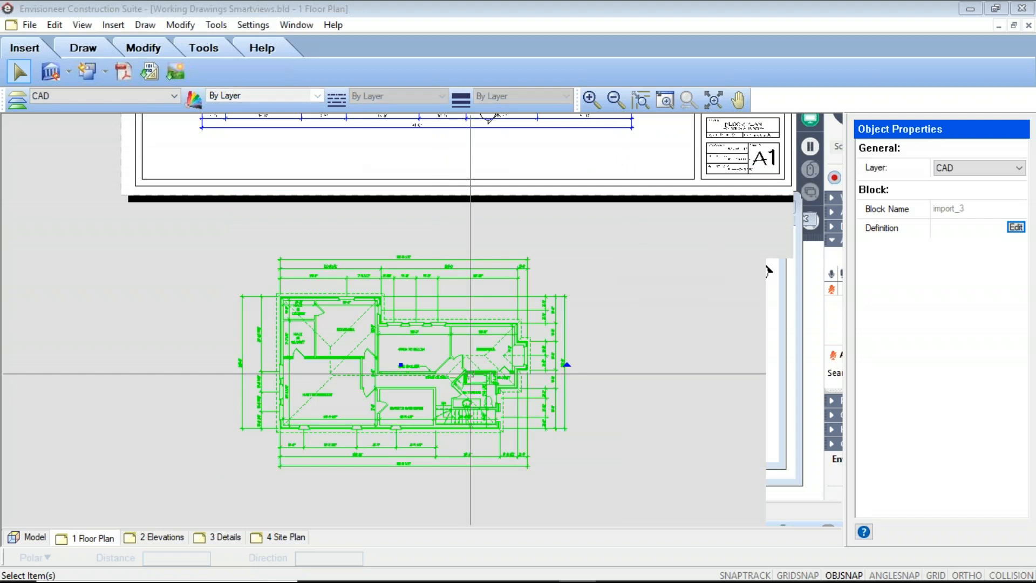
pyautogui.press('Delete')
pyautogui.scroll(-1, 237, 354)
pyautogui.scroll(-3, 238, 354)
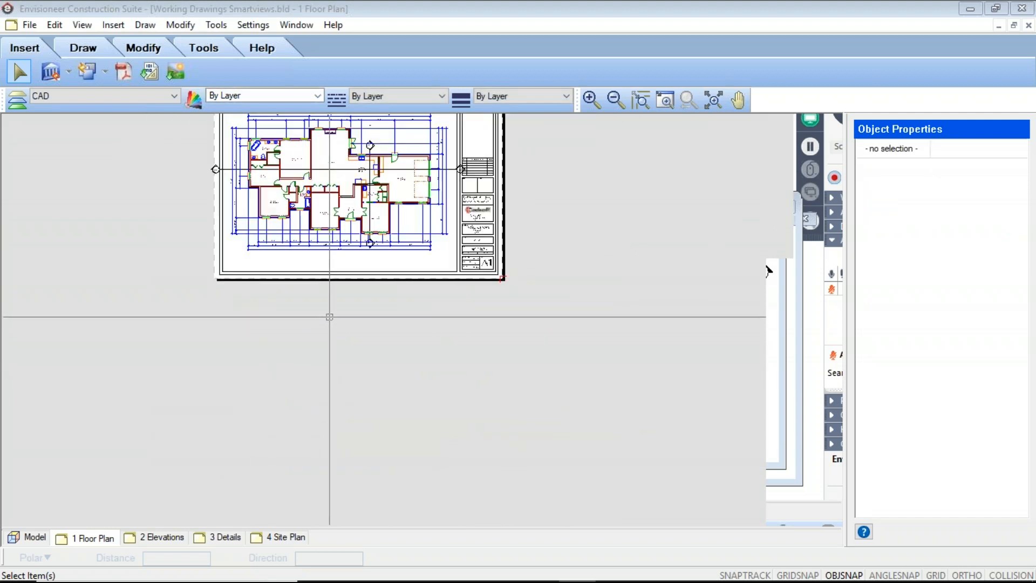
pyautogui.scroll(1, 347, 345)
pyautogui.scroll(1, 348, 344)
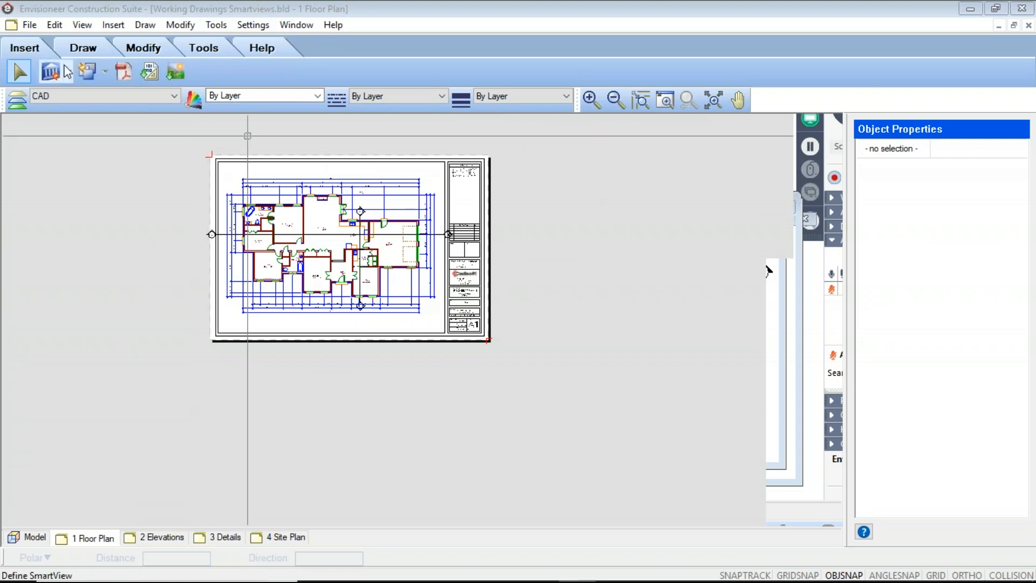
# Define a new SmartView from the 3D Perspective camera and display it in Patterned mode.
pyautogui.click(51, 72)
pyautogui.click(95, 94)
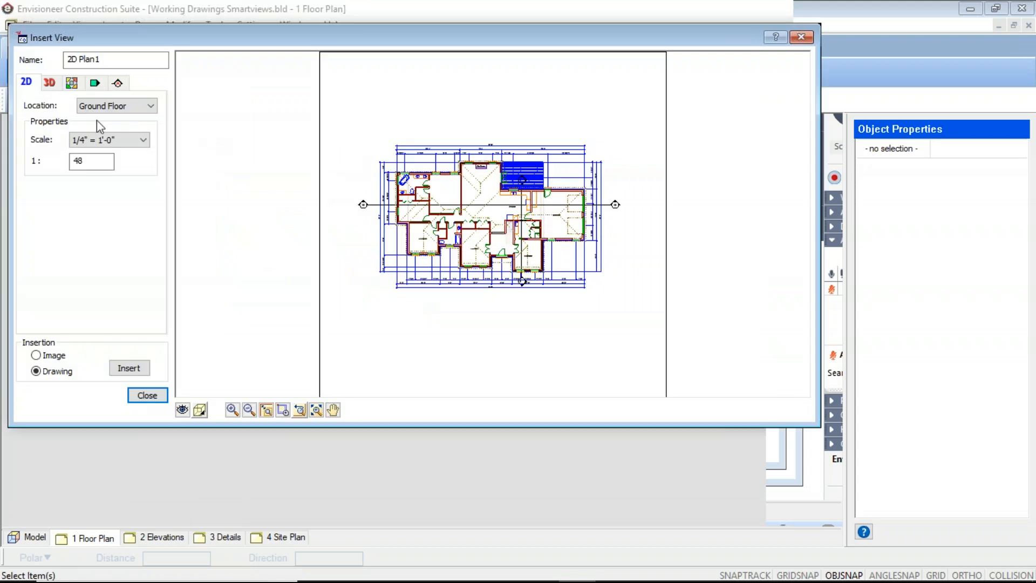
pyautogui.click(49, 84)
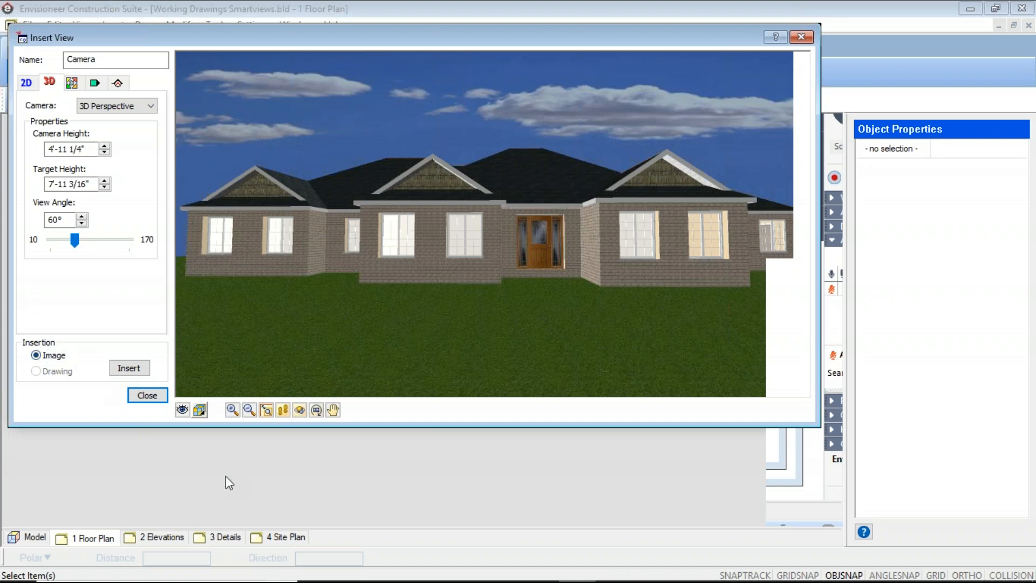
pyautogui.click(201, 411)
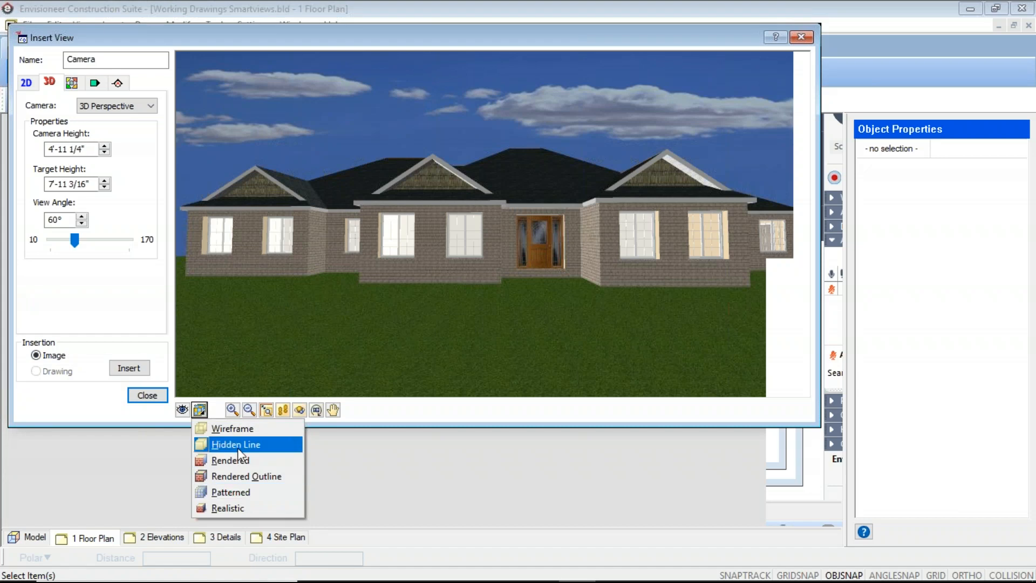
pyautogui.click(230, 492)
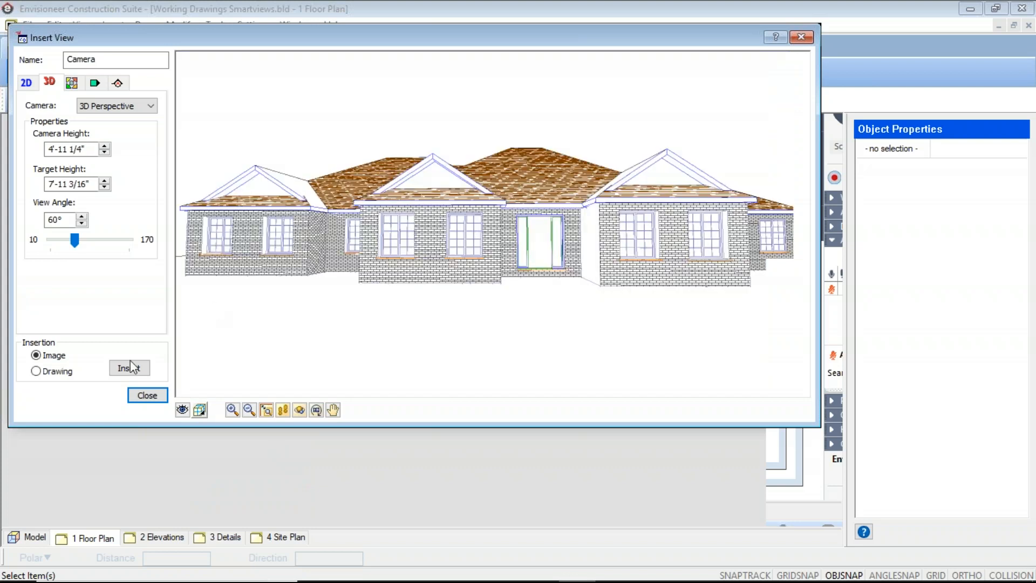
# Insert the patterned 3D perspective as a drawing and place it below the floor plan sheet.
pyautogui.click(37, 372)
pyautogui.click(129, 369)
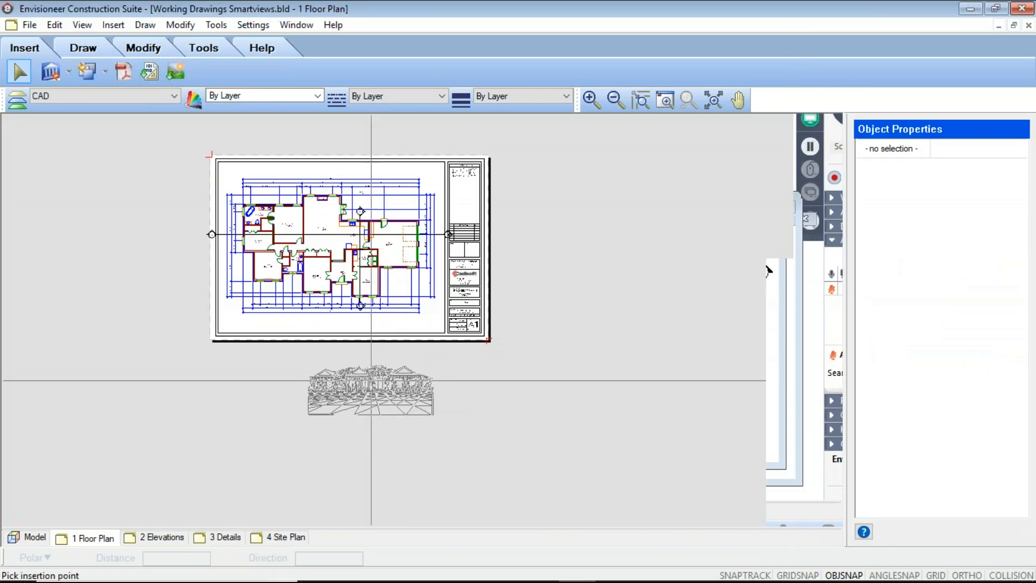
pyautogui.click(346, 382)
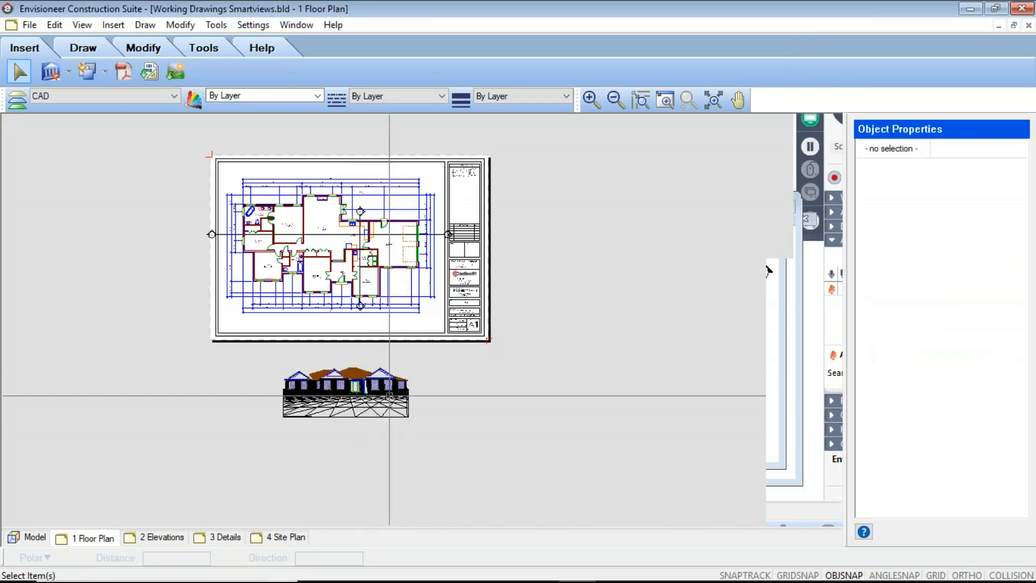
# Inspect the patterned perspective drawing below the sheet up close and delete it.
pyautogui.scroll(5, 388, 375)
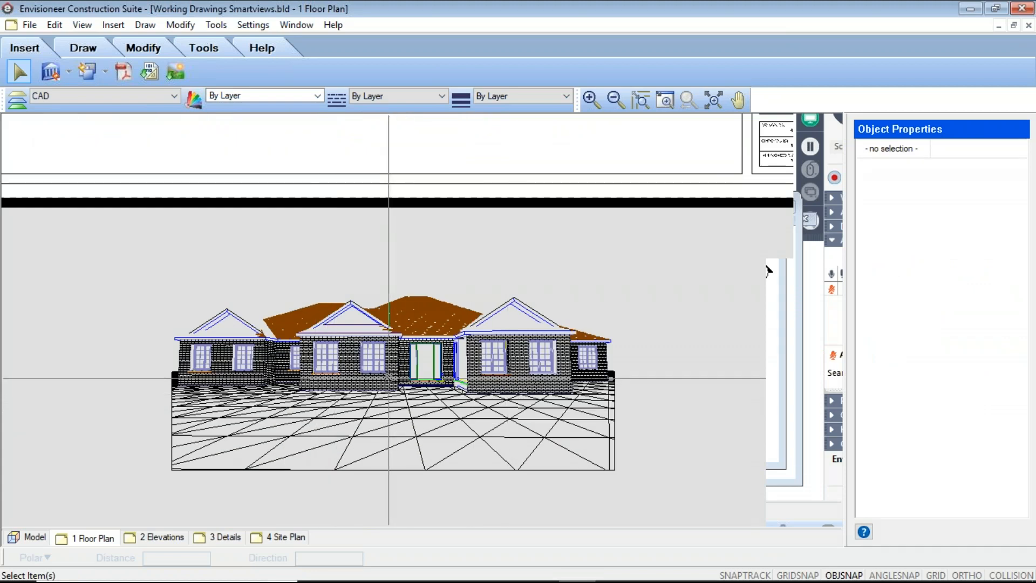
pyautogui.click(443, 399)
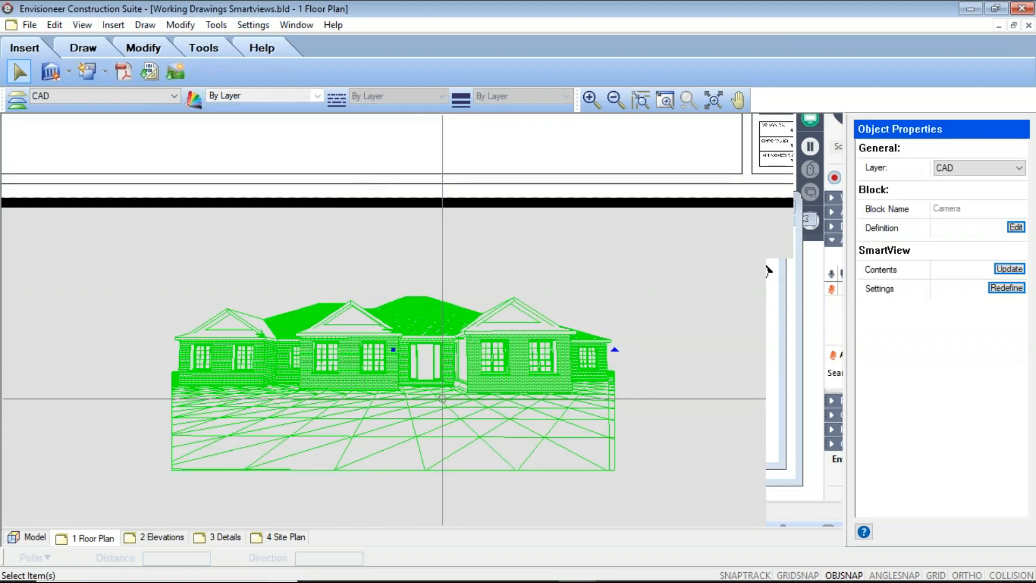
pyautogui.press('Delete')
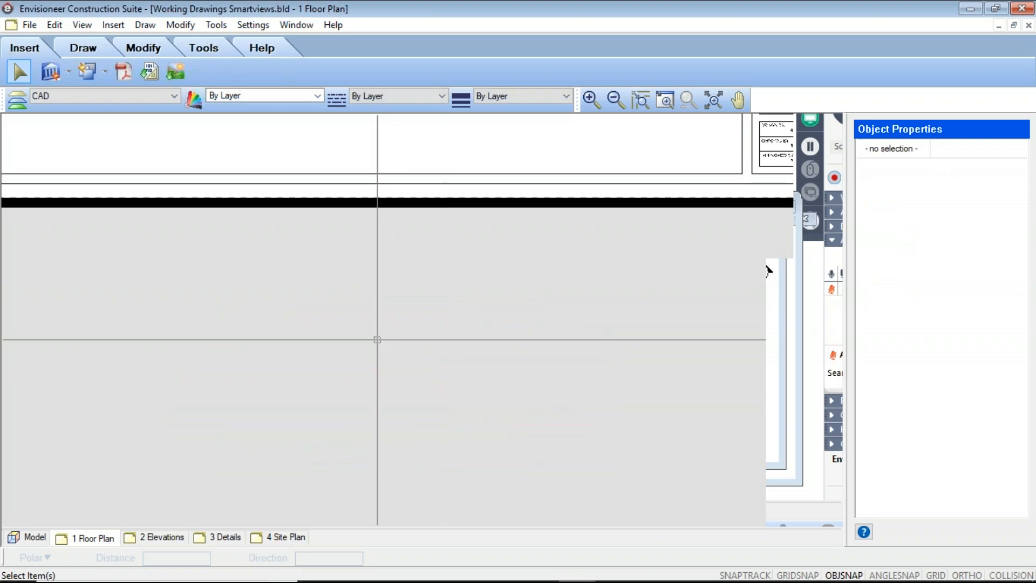
# Define a 3D Perspective SmartView in Realistic mode and insert it as an image below the floor plan sheet.
pyautogui.click(68, 72)
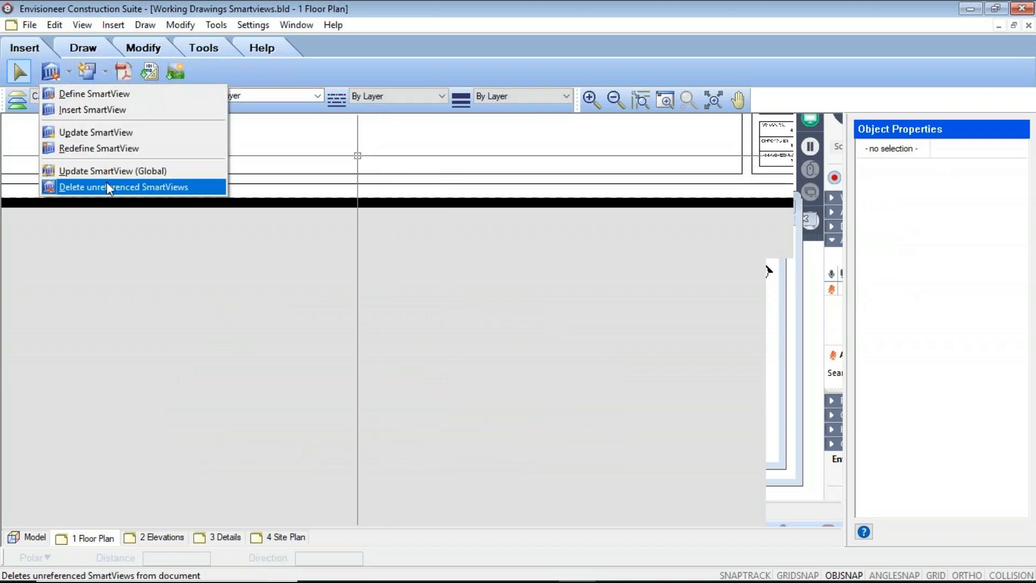
pyautogui.click(86, 94)
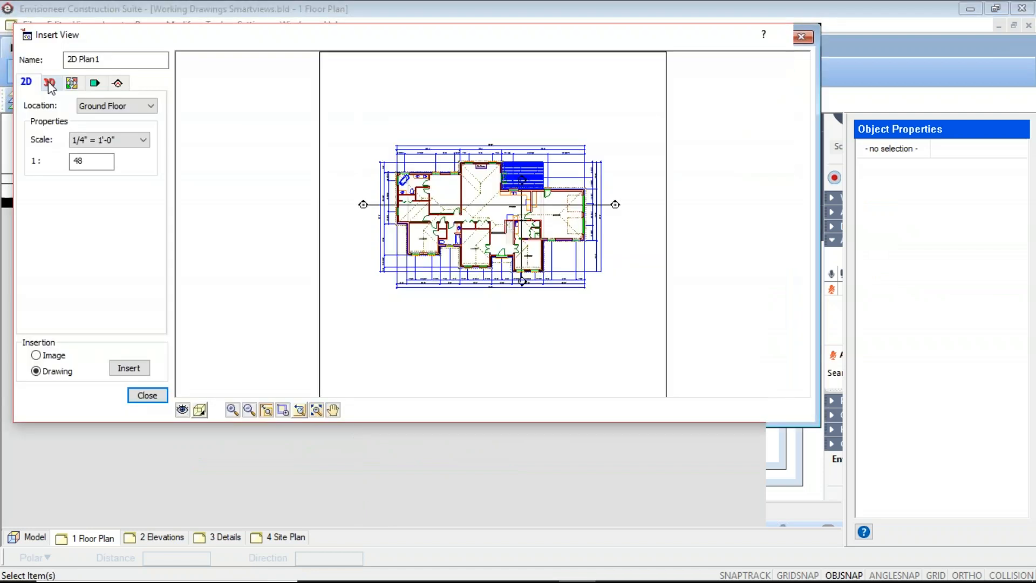
pyautogui.click(49, 84)
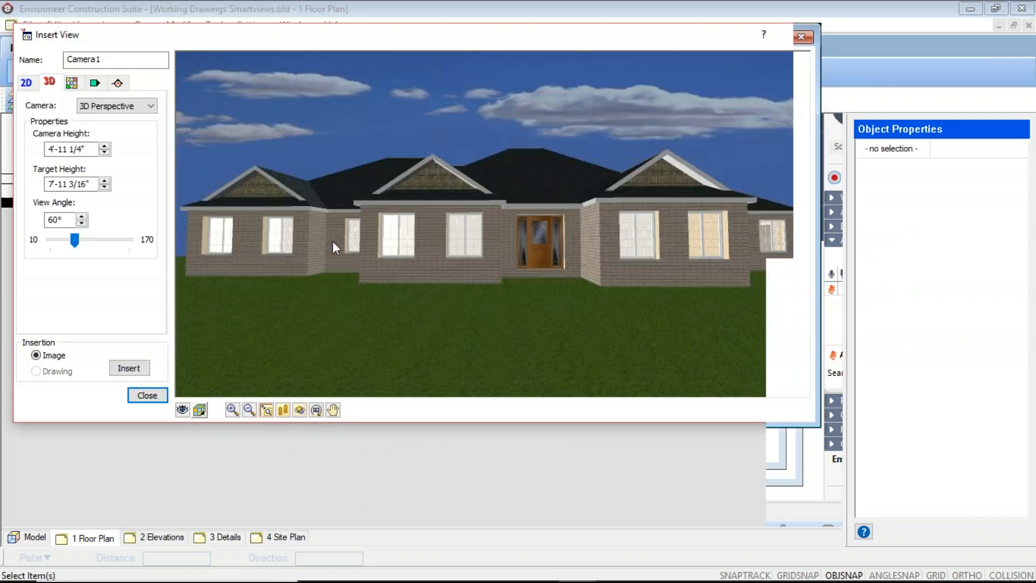
pyautogui.click(199, 410)
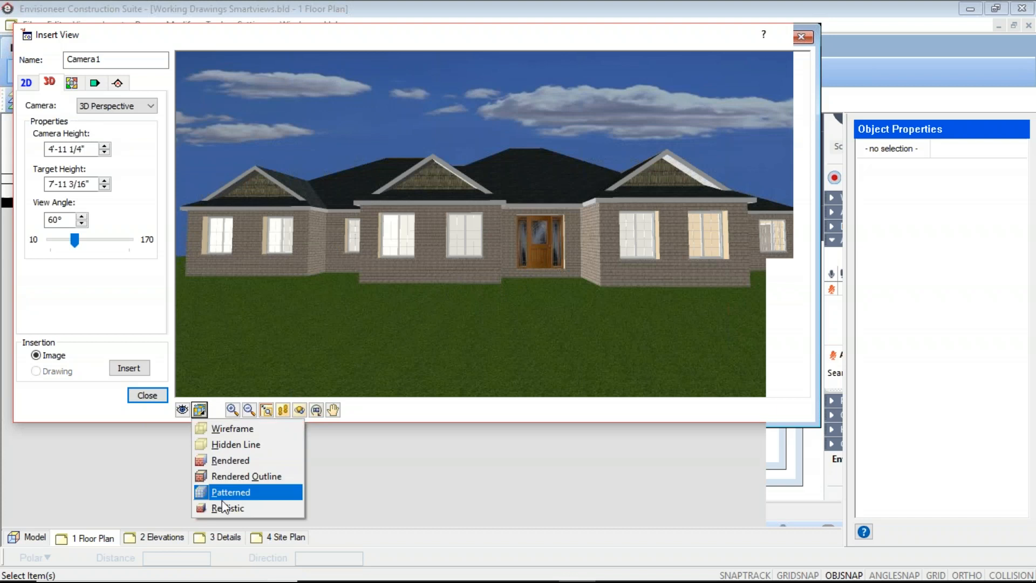
pyautogui.click(238, 505)
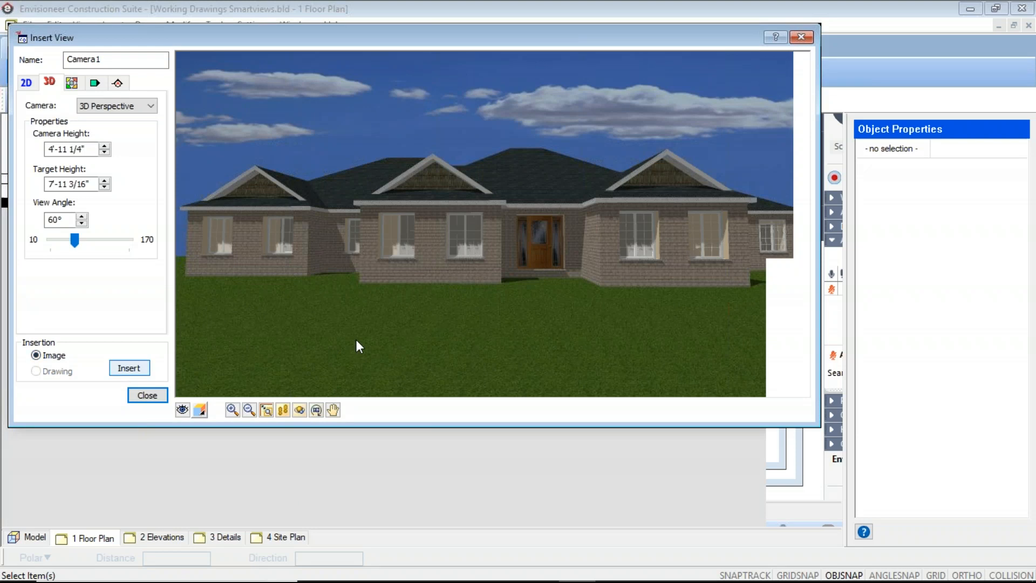
pyautogui.scroll(-6, 377, 326)
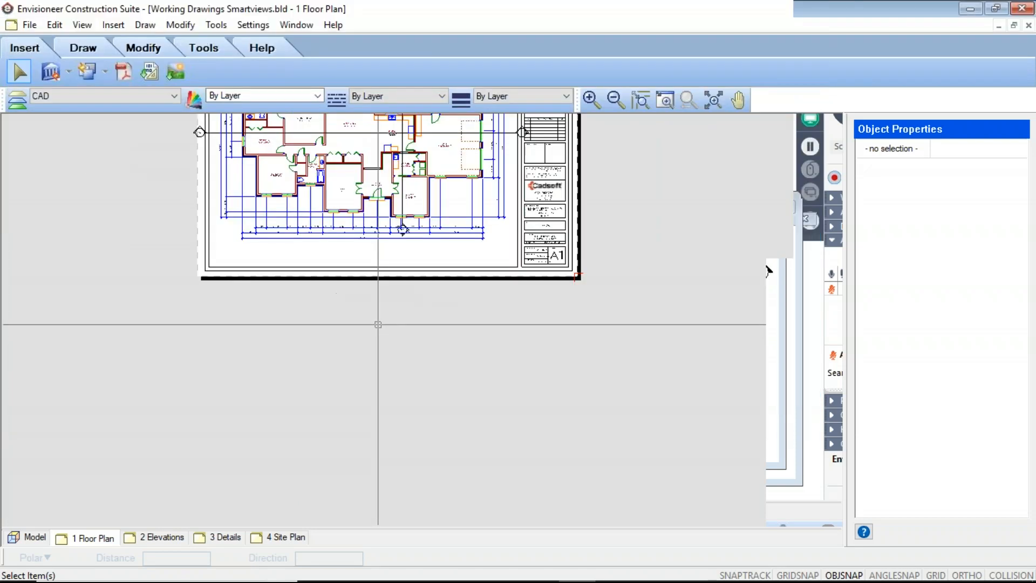
pyautogui.scroll(4, 372, 345)
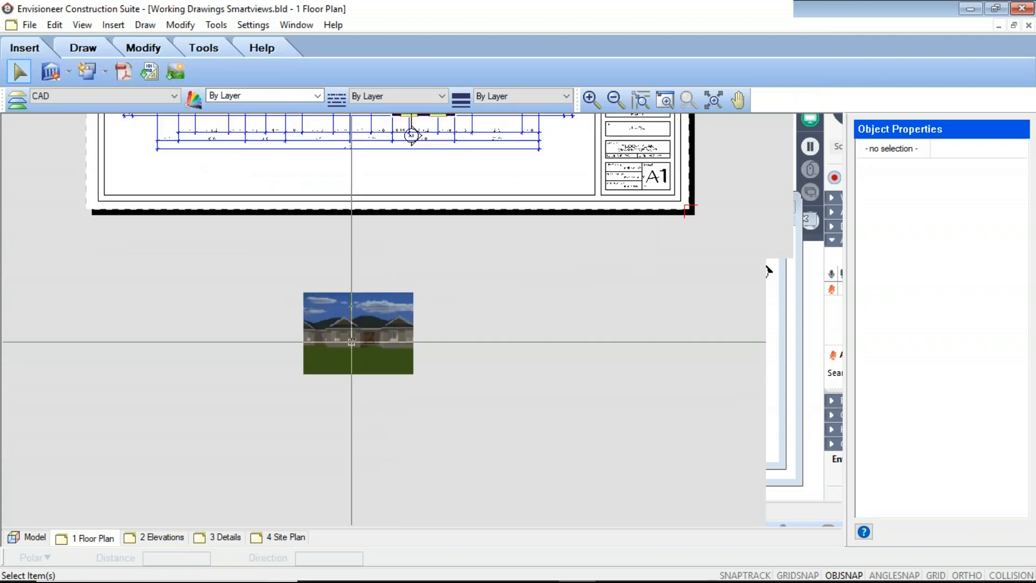
# Enlarge the realistic perspective image below the sheet from its lower-right corner and deselect it.
pyautogui.click(345, 336)
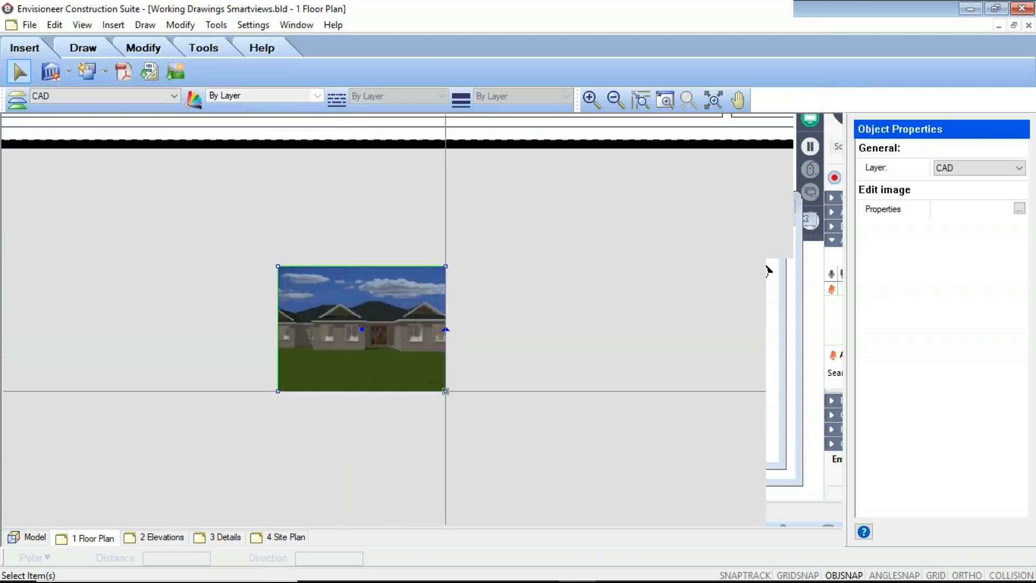
pyautogui.moveTo(555, 438); pyautogui.dragTo(605, 465)
pyautogui.scroll(-9, 442, 356)
pyautogui.moveTo(603, 425); pyautogui.dragTo(493, 436, button='middle')
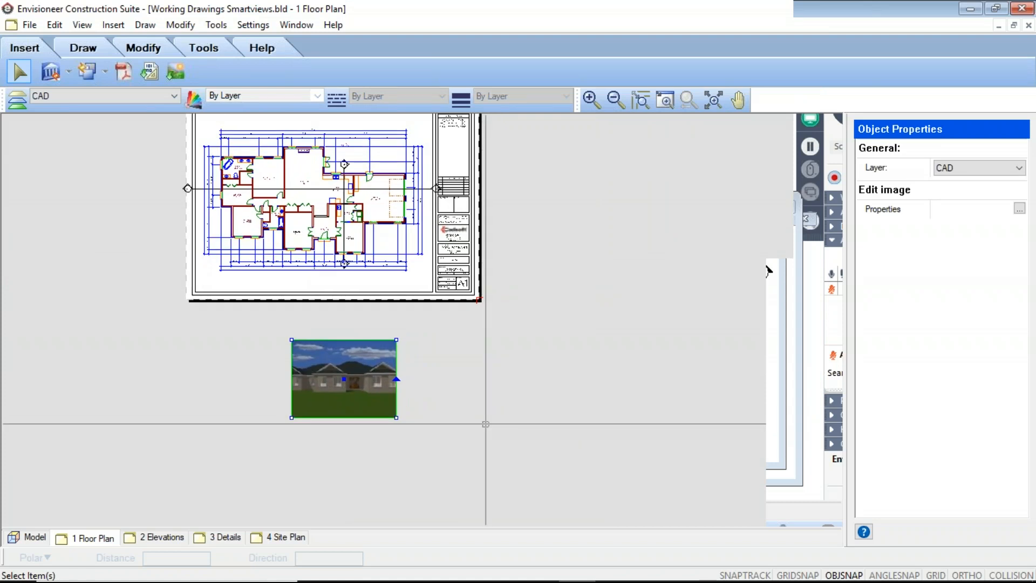
pyautogui.click(486, 424)
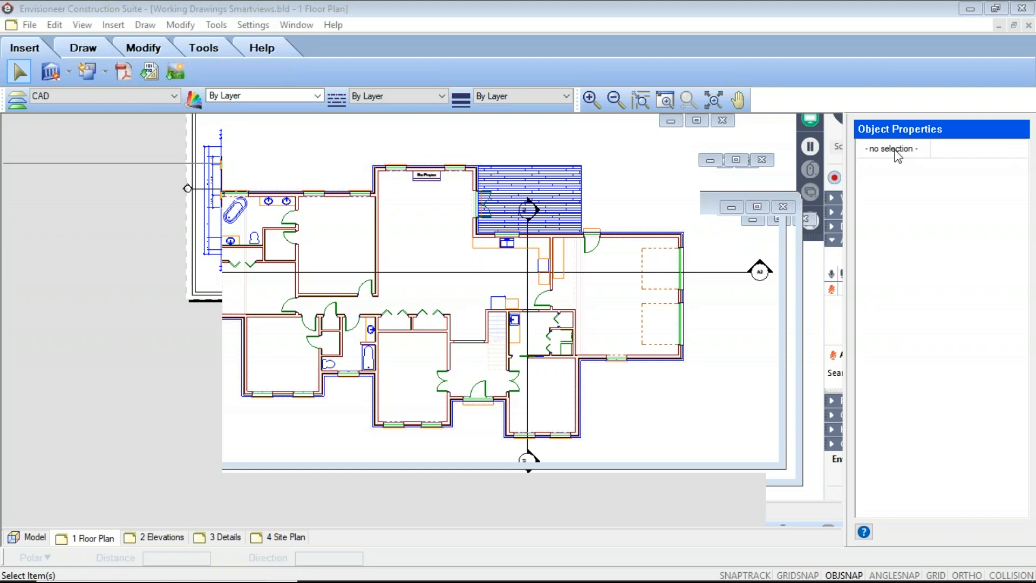
# Delete the realistic perspective image below the floor plan sheet and open the 2 Elevations sheet.
pyautogui.click(348, 404)
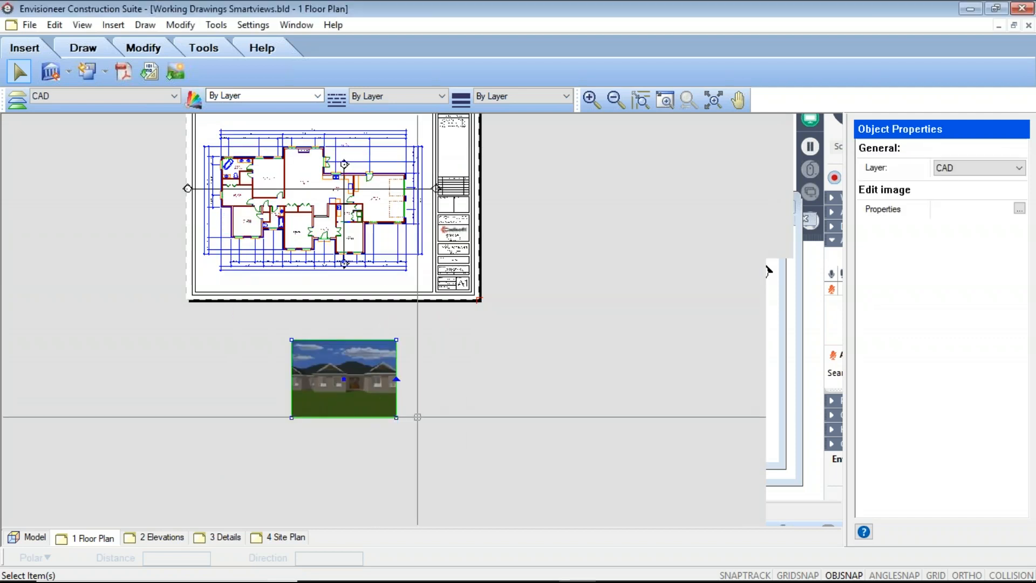
pyautogui.press('Delete')
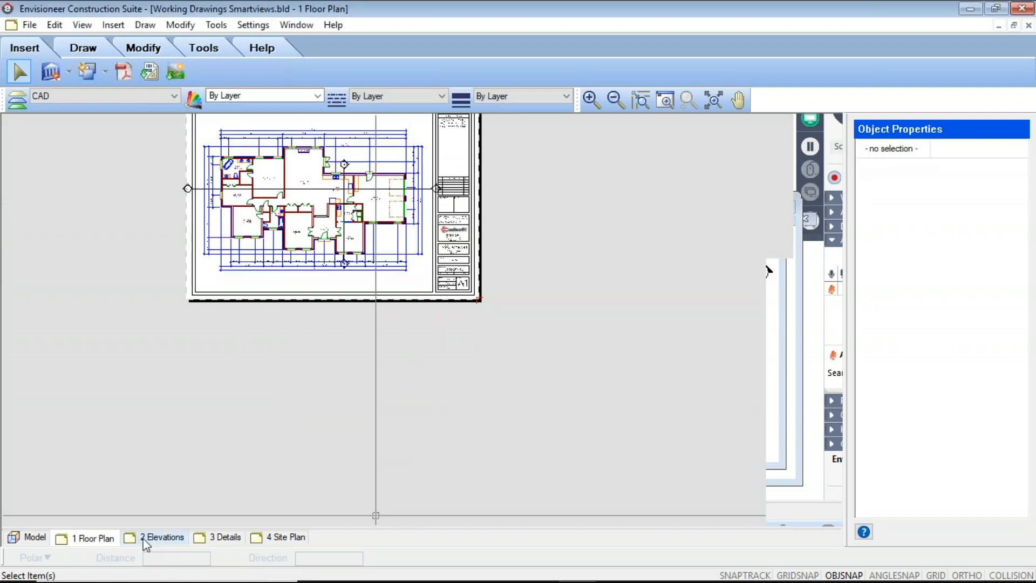
pyautogui.click(159, 538)
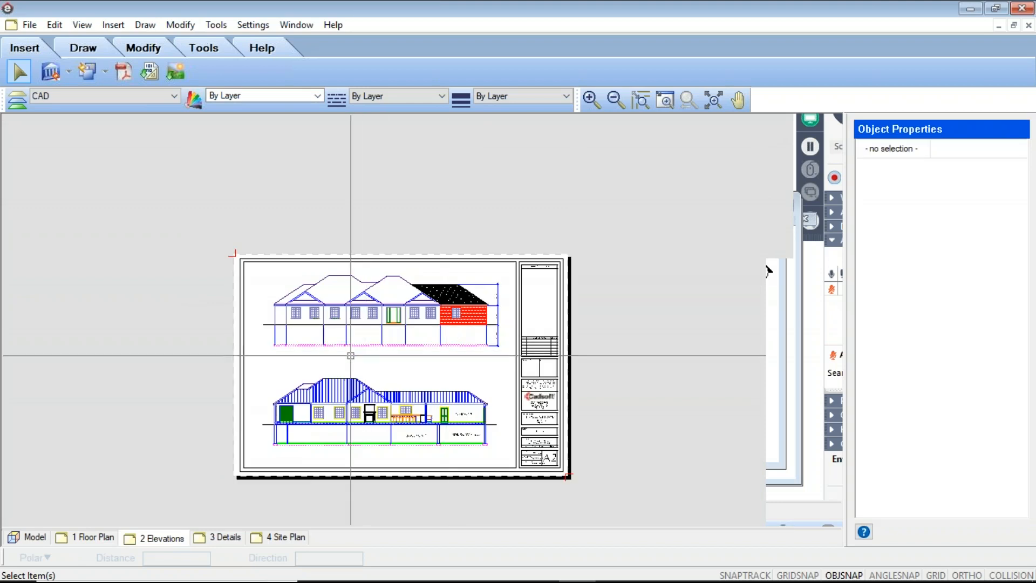
# Apply a Concrete boundary hatch to the foundation bay beneath the first pair of windows on the front elevation.
pyautogui.scroll(2, 293, 341)
pyautogui.scroll(2, 293, 341)
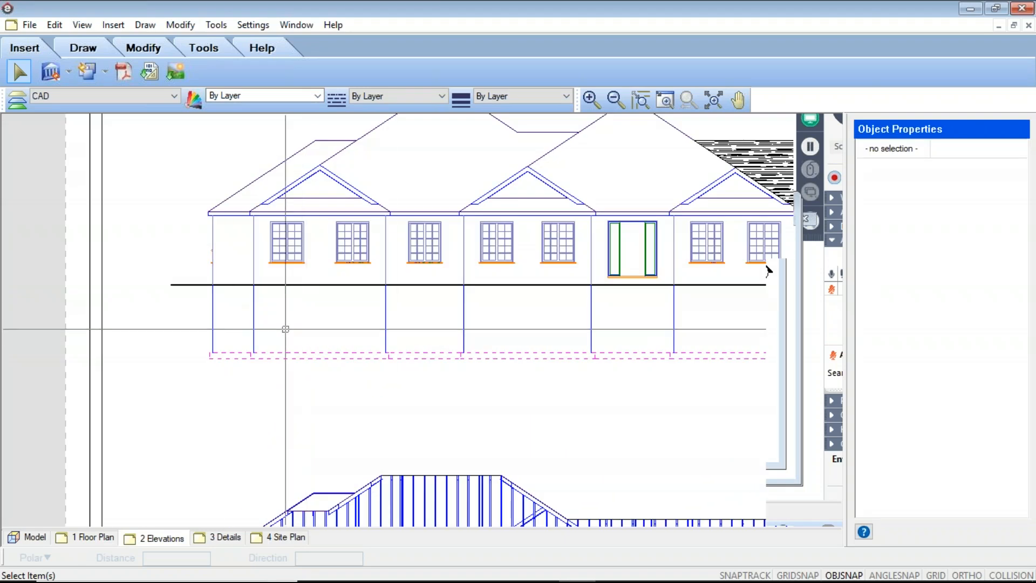
pyautogui.scroll(-2, 287, 331)
pyautogui.scroll(3, 430, 324)
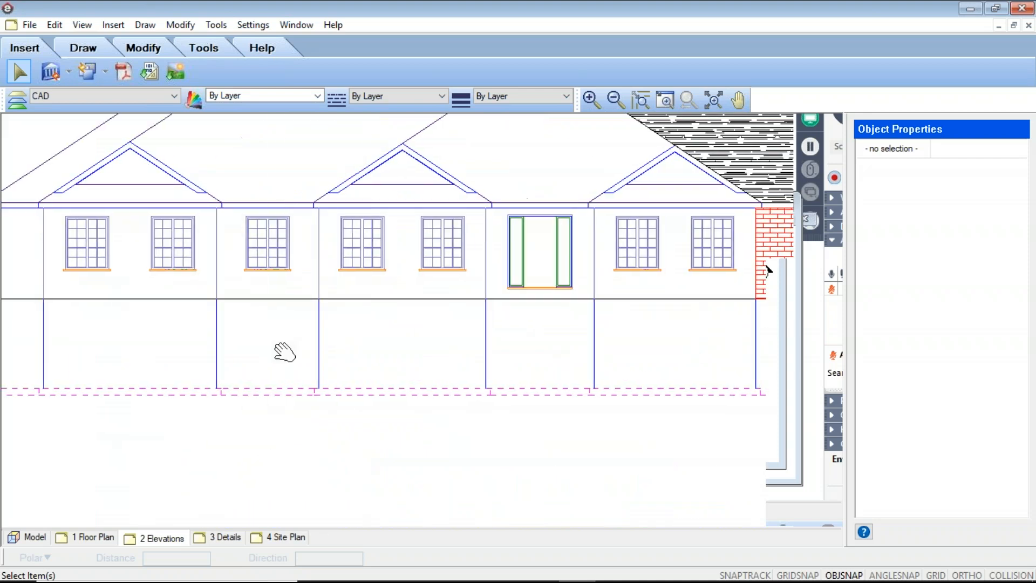
pyautogui.moveTo(277, 354); pyautogui.dragTo(430, 329, button='middle')
pyautogui.click(198, 50)
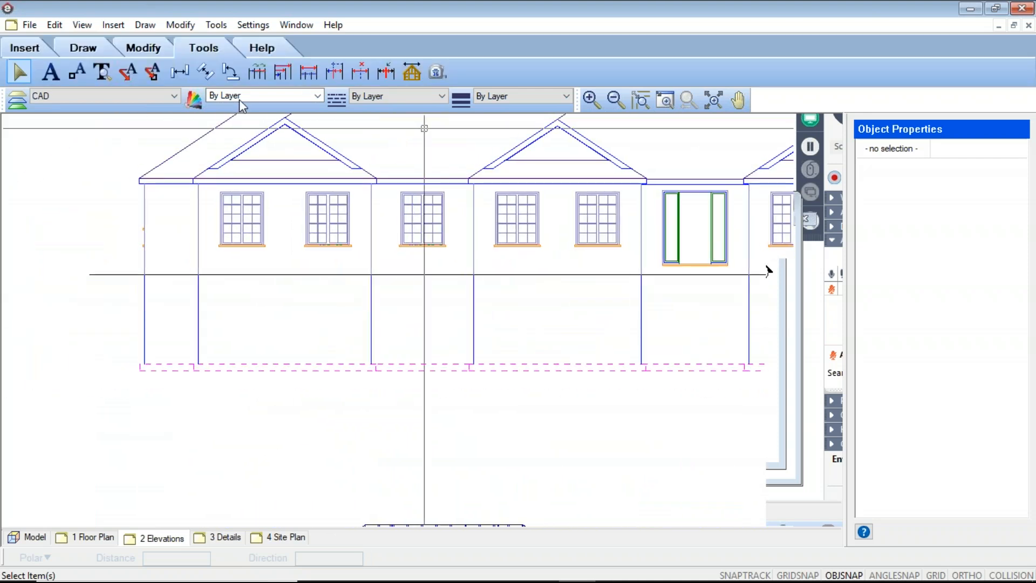
pyautogui.click(108, 44)
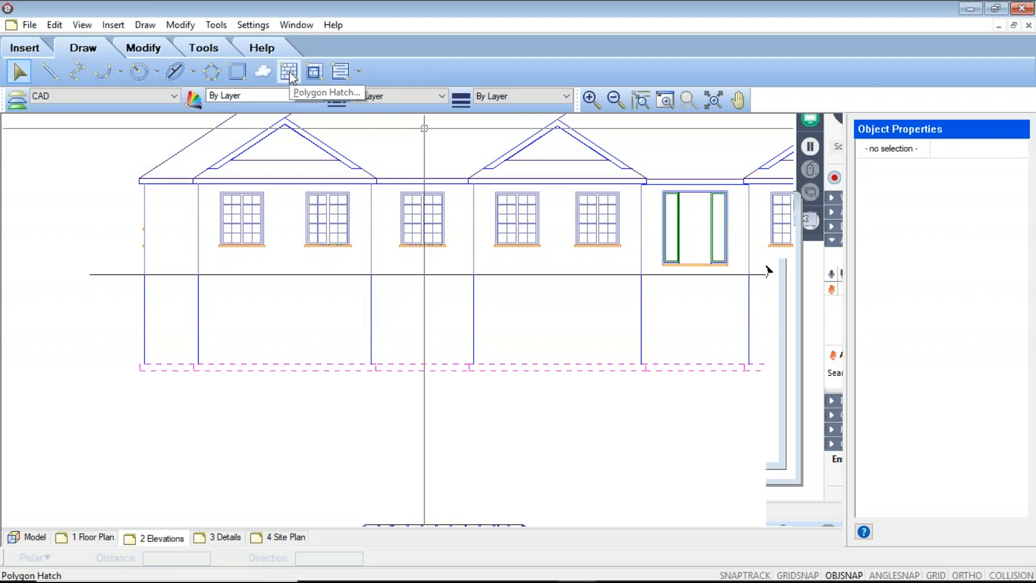
pyautogui.click(317, 80)
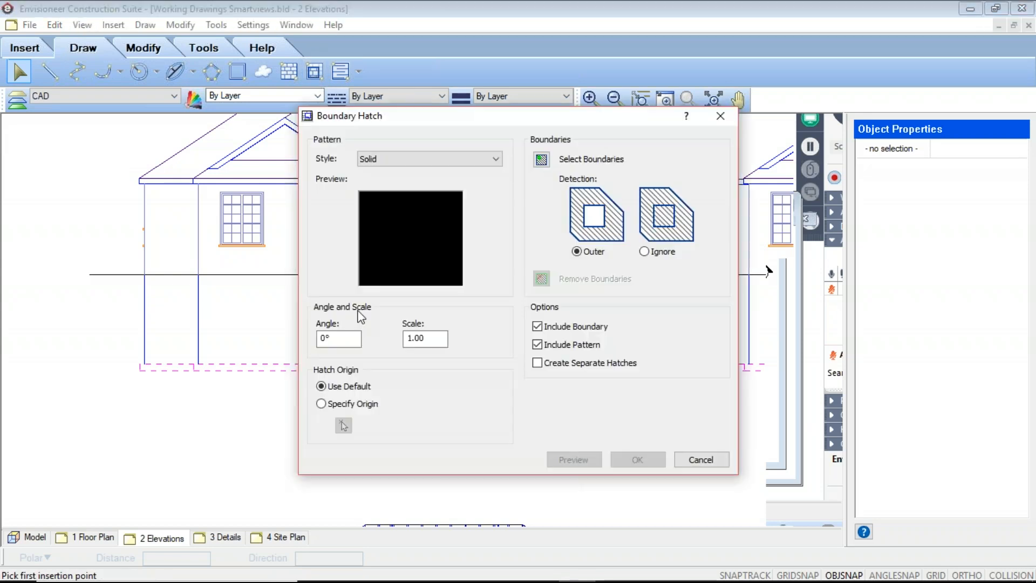
pyautogui.click(495, 158)
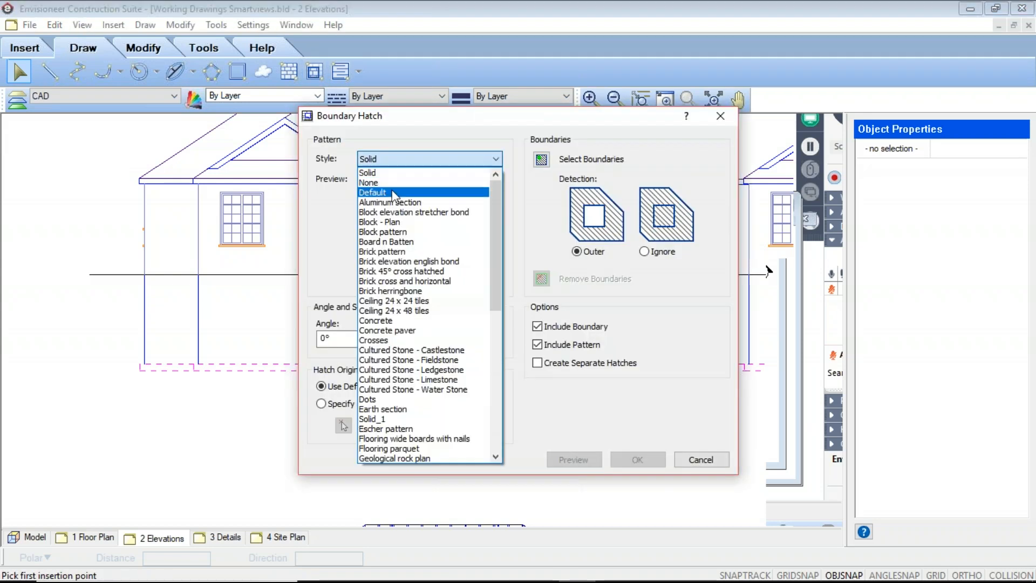
pyautogui.click(388, 321)
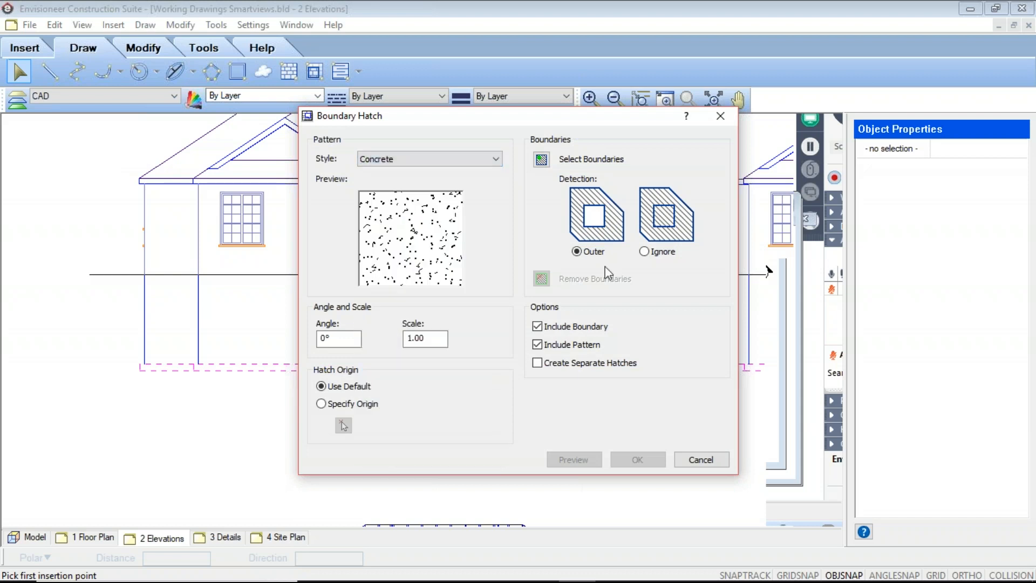
pyautogui.click(542, 160)
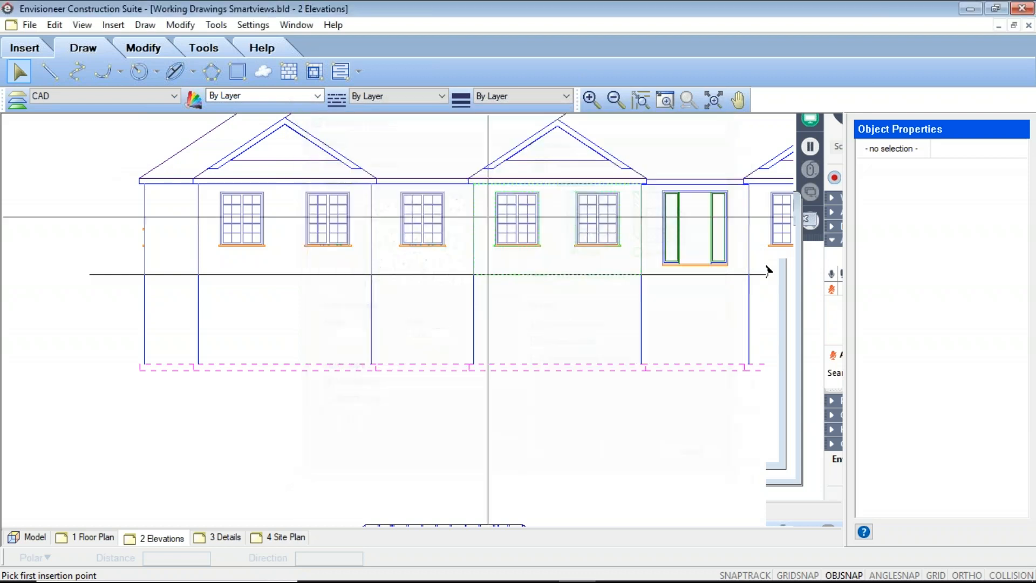
pyautogui.rightClick(333, 336)
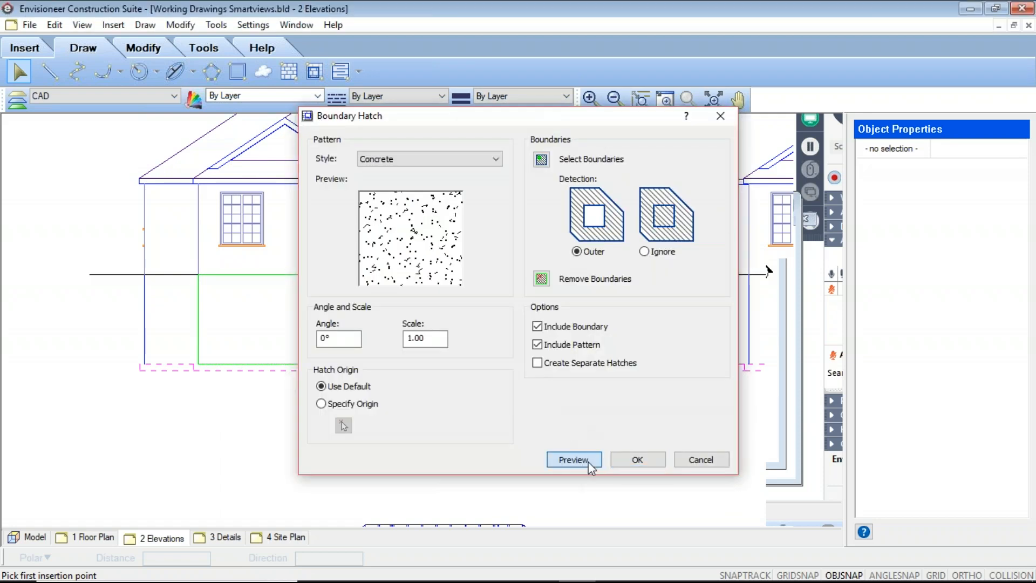
pyautogui.click(589, 461)
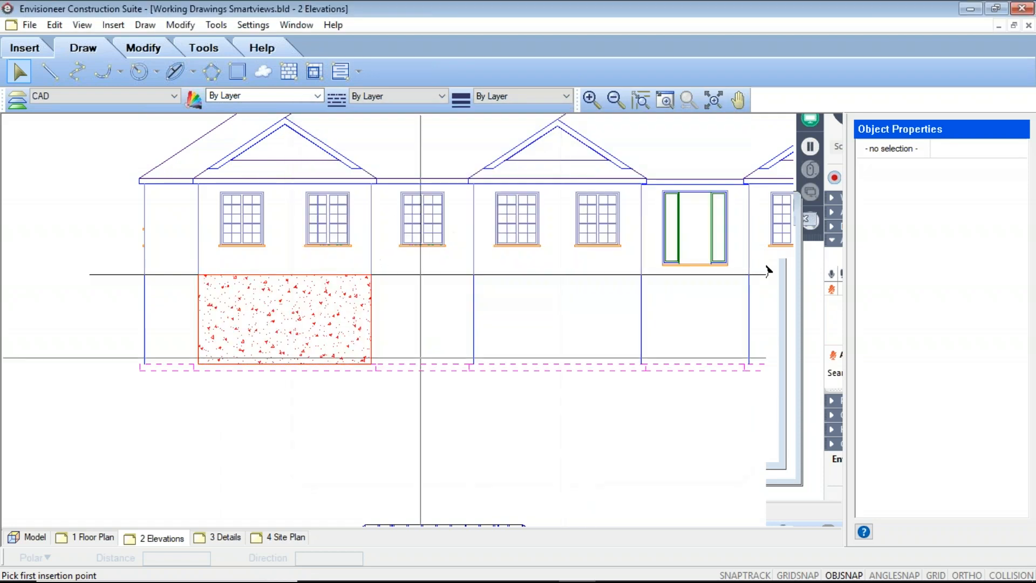
pyautogui.rightClick(318, 332)
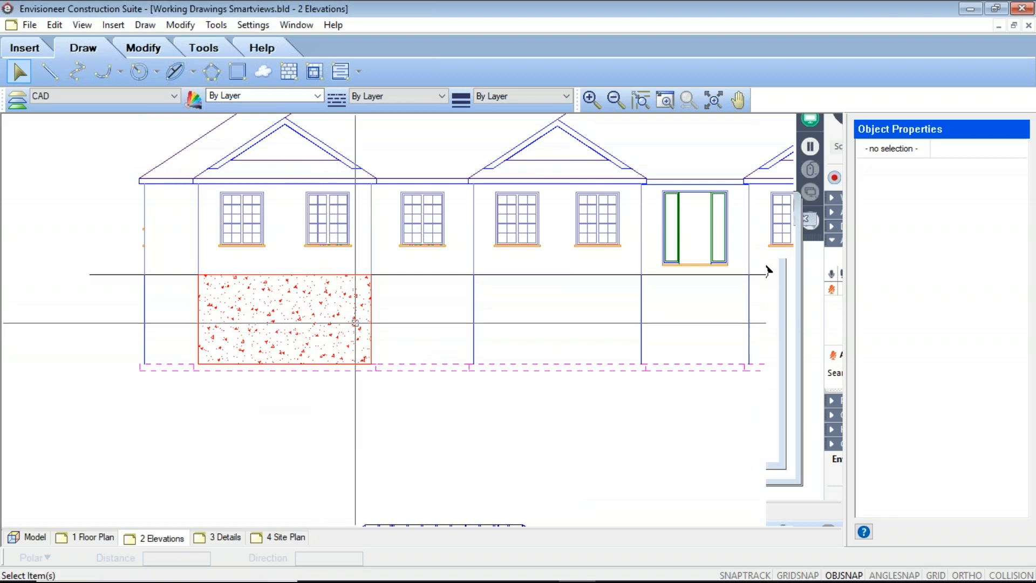
# Draw an irregular Concrete polygon hatch in the foundation bay beneath the fourth and fifth windows, running along its left and lower edges.
pyautogui.click(290, 73)
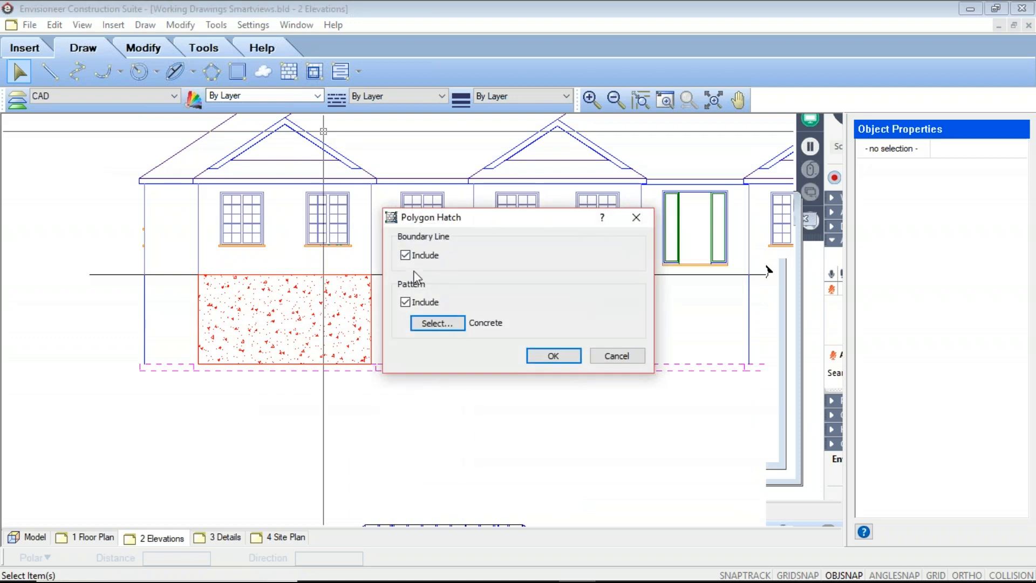
pyautogui.click(561, 357)
pyautogui.click(474, 274)
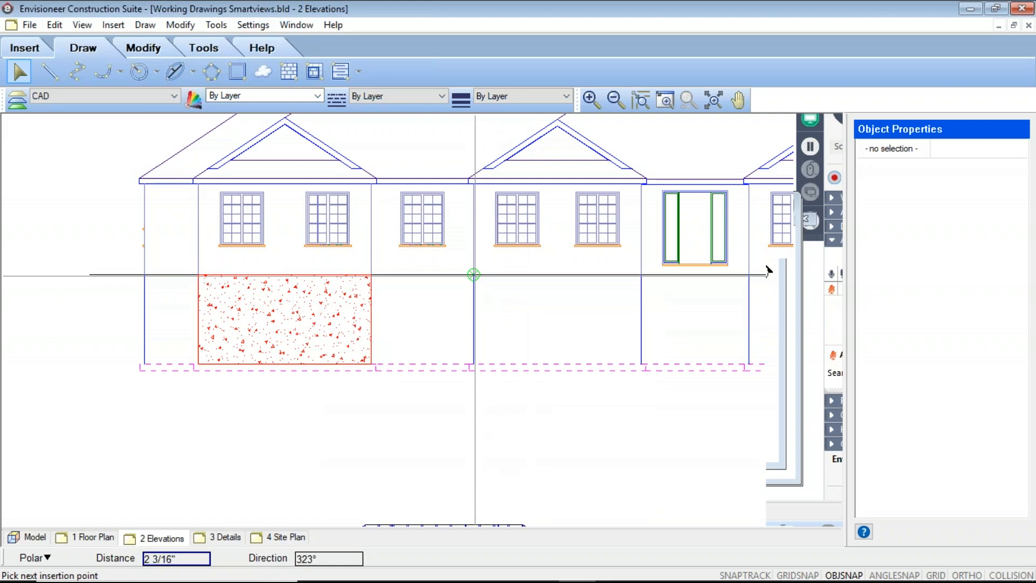
pyautogui.click(474, 362)
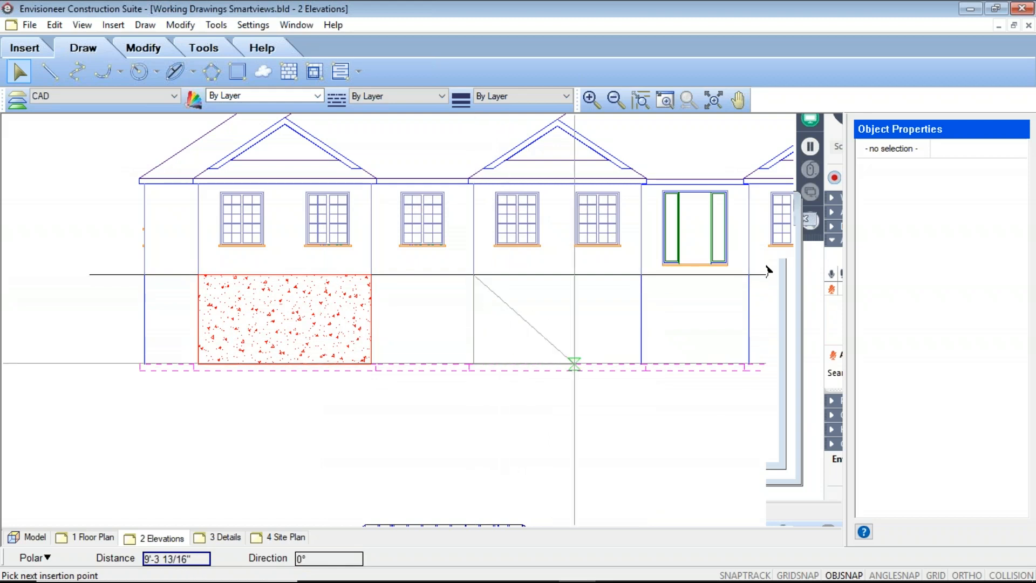
pyautogui.click(641, 362)
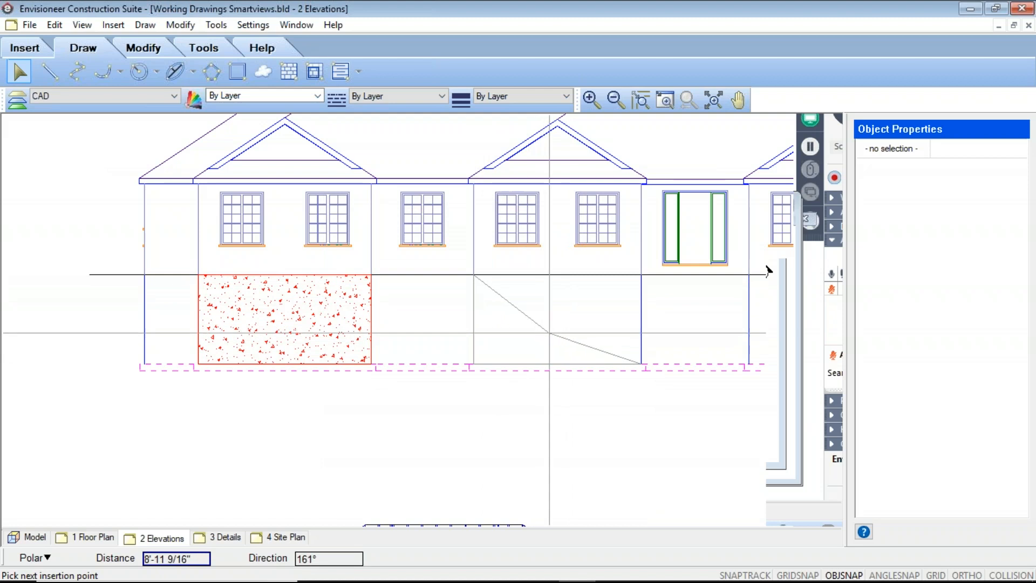
pyautogui.click(552, 338)
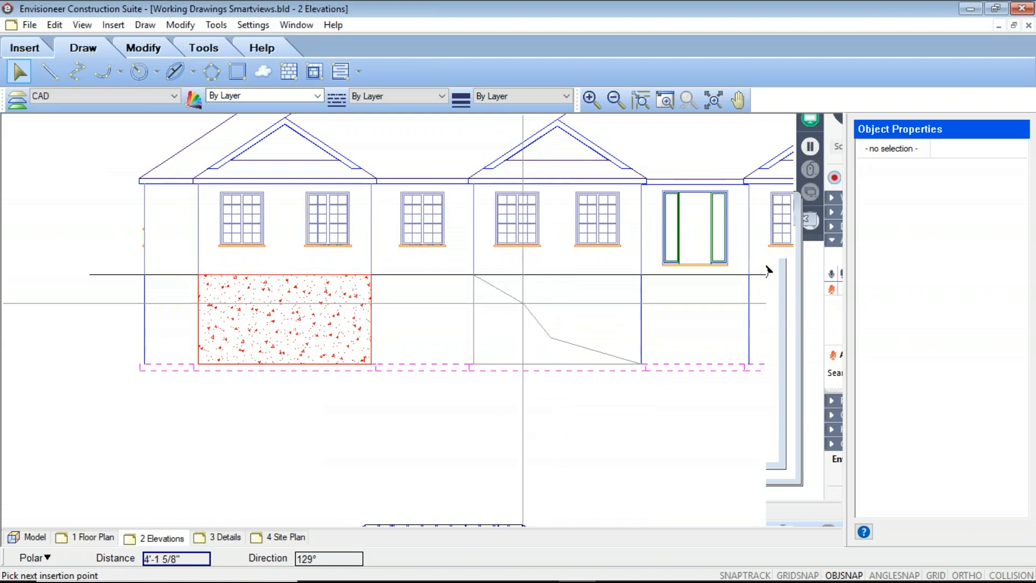
pyautogui.rightClick(540, 309)
pyautogui.click(548, 316)
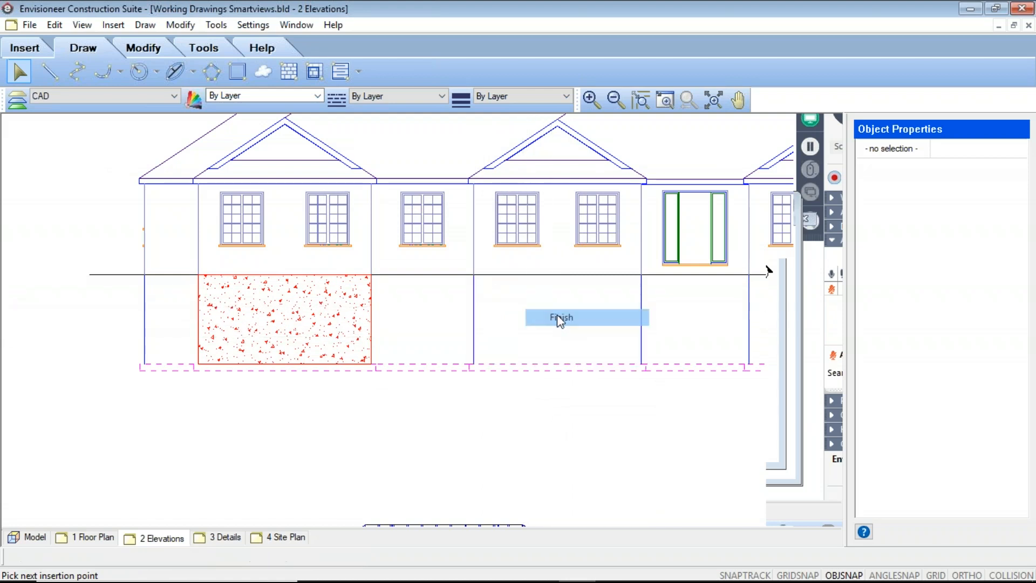
# Examine the two concrete hatches on the front elevation up close and within the whole sheet.
pyautogui.scroll(3, 515, 313)
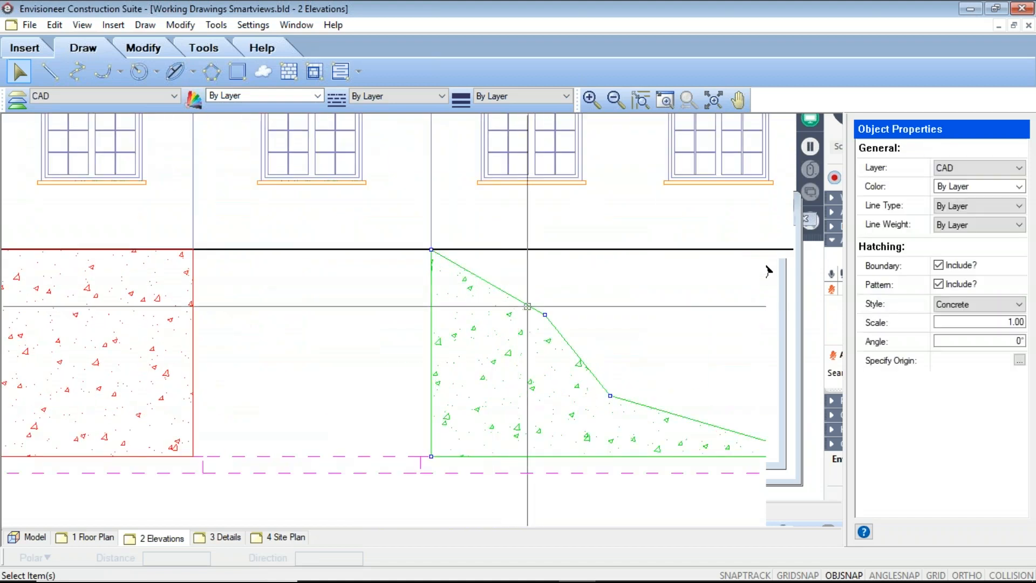
pyautogui.click(497, 282)
pyautogui.scroll(-4, 486, 291)
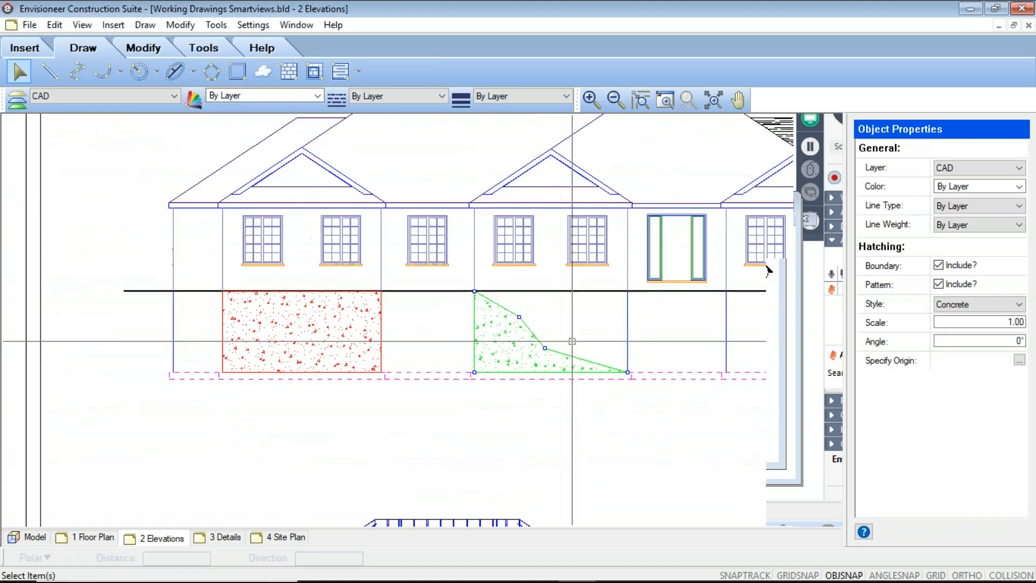
pyautogui.press('Escape')
pyautogui.scroll(-5, 480, 326)
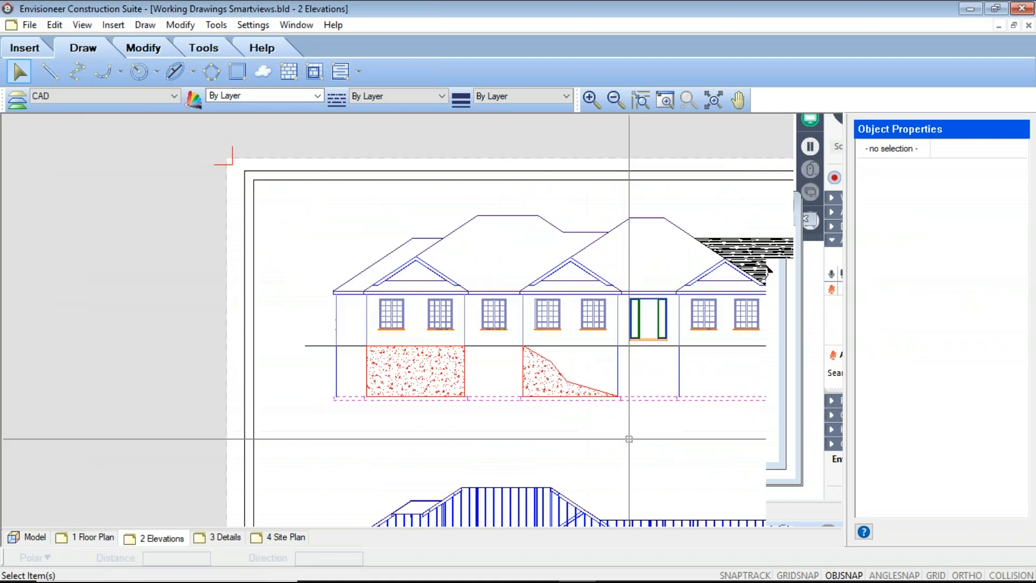
pyautogui.scroll(4, 600, 399)
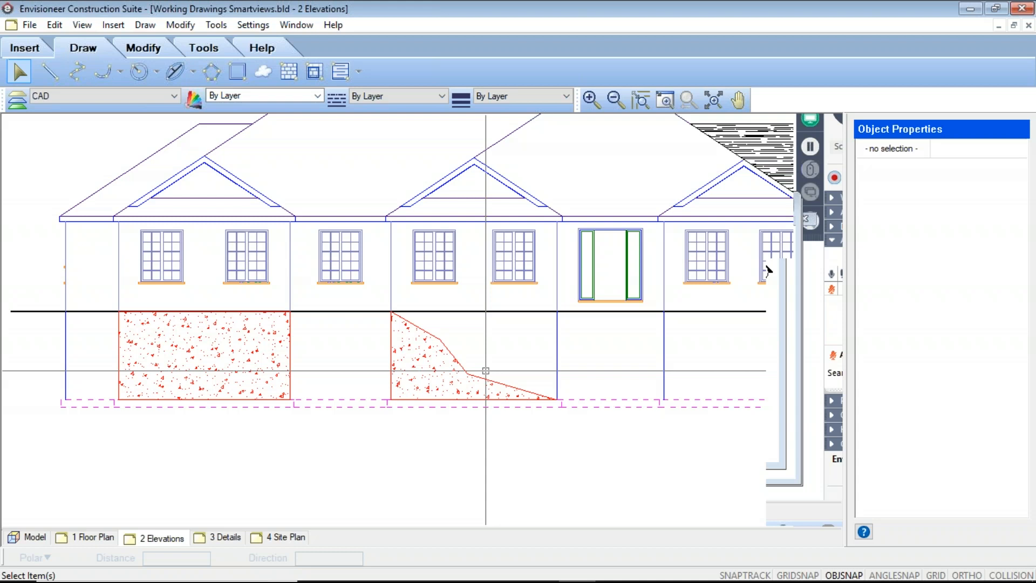
pyautogui.scroll(-5, 486, 371)
pyautogui.moveTo(492, 397); pyautogui.dragTo(450, 341, button='middle')
pyautogui.moveTo(556, 413); pyautogui.dragTo(533, 406, button='middle')
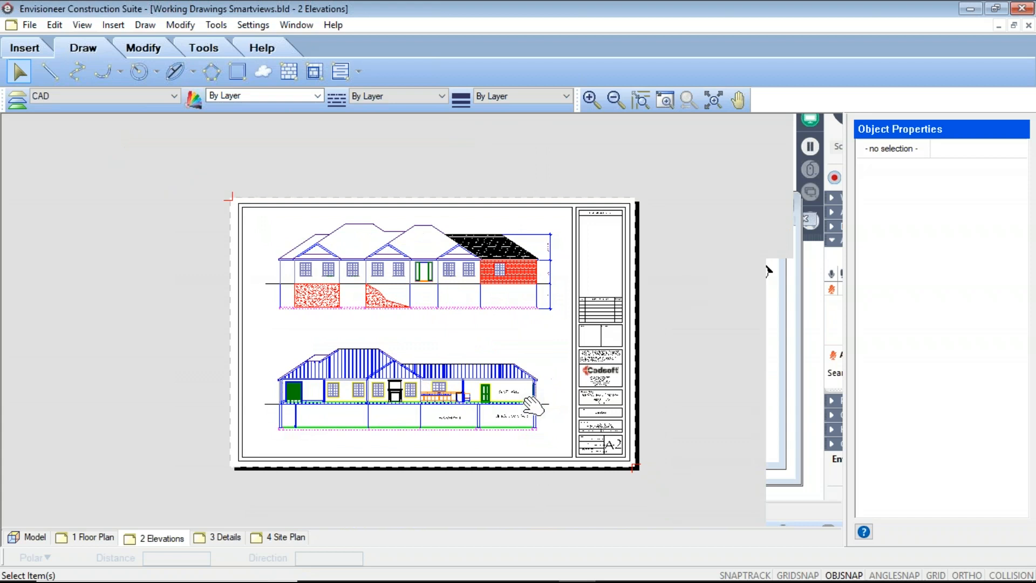
# Fill the header cavity below the top plates of the garage's exterior wall in the building section with Batt Insulation.
pyautogui.scroll(8, 533, 406)
pyautogui.scroll(4, 485, 298)
pyautogui.scroll(-2, 532, 280)
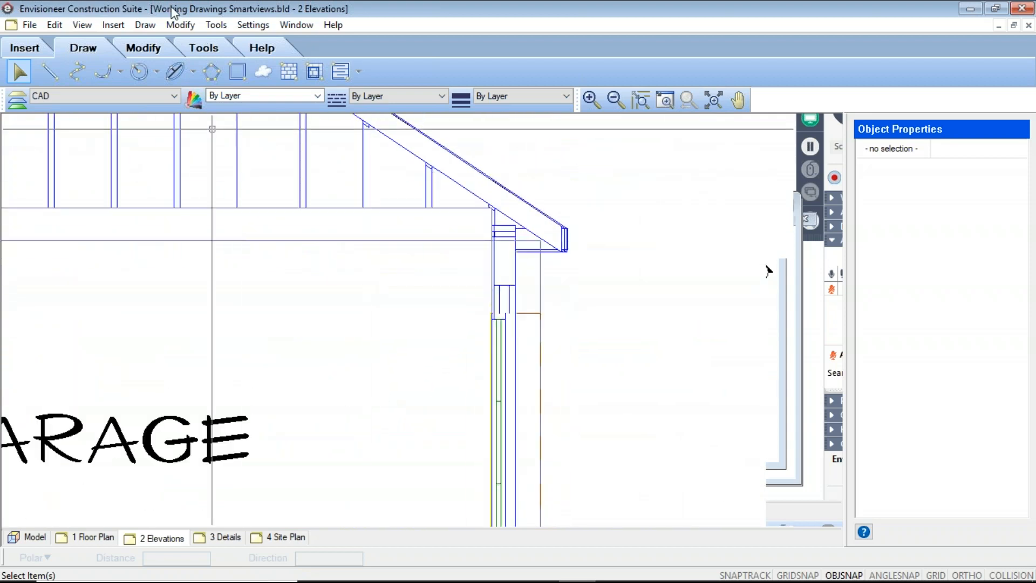
pyautogui.click(359, 73)
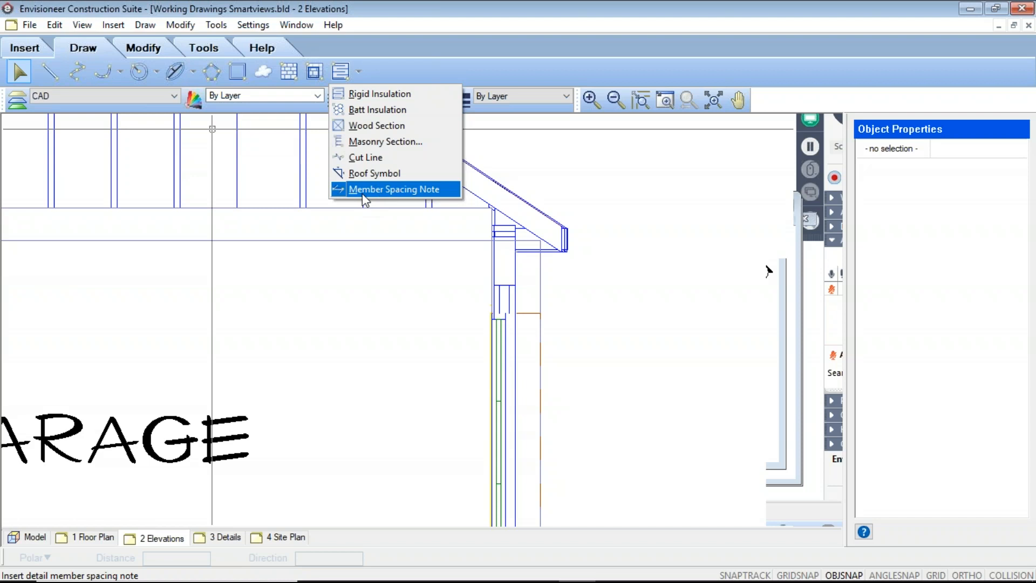
pyautogui.click(383, 110)
pyautogui.scroll(-3, 664, 434)
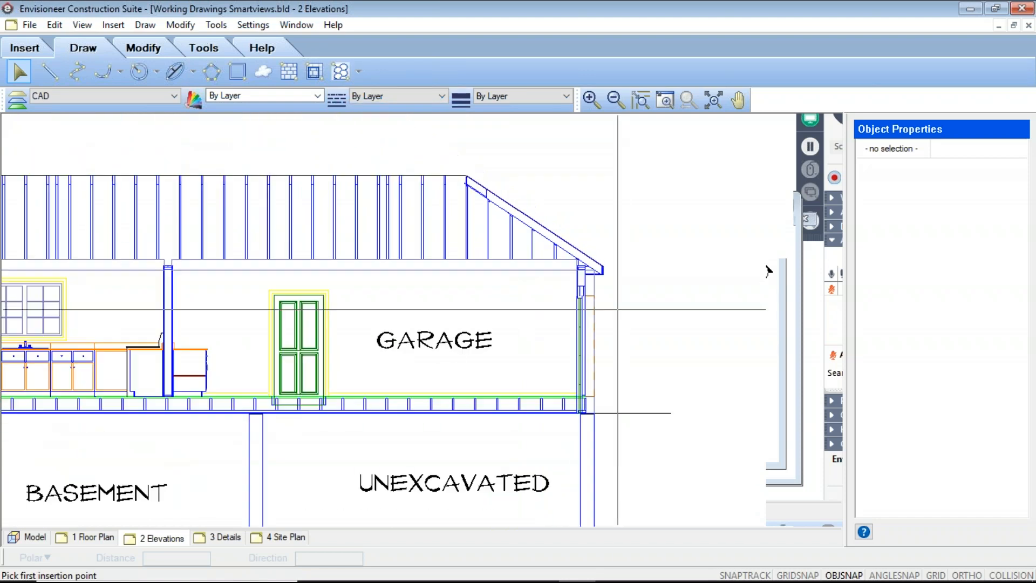
pyautogui.scroll(-2, 586, 340)
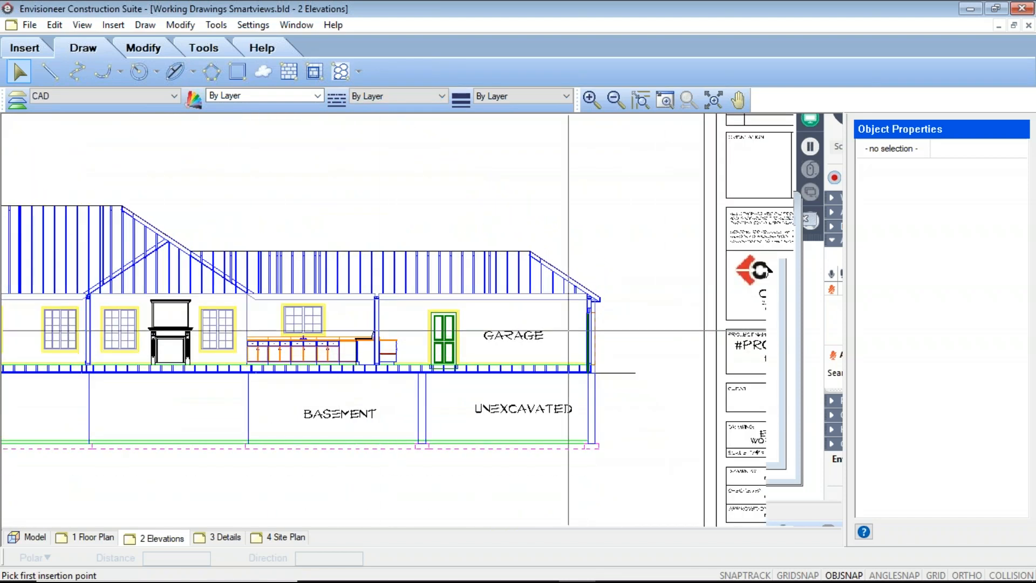
pyautogui.scroll(2, 623, 310)
pyautogui.scroll(5, 622, 310)
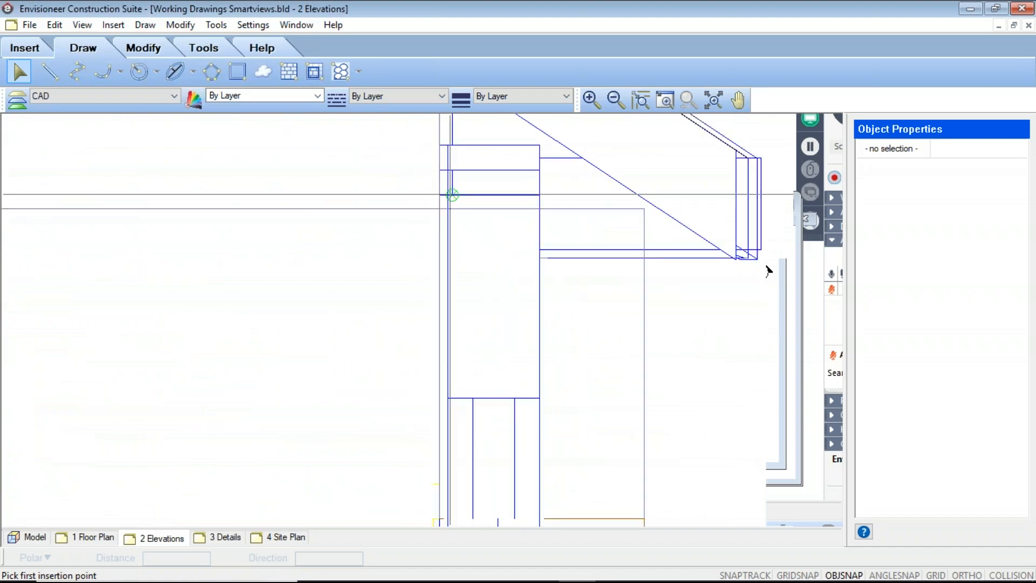
pyautogui.click(447, 194)
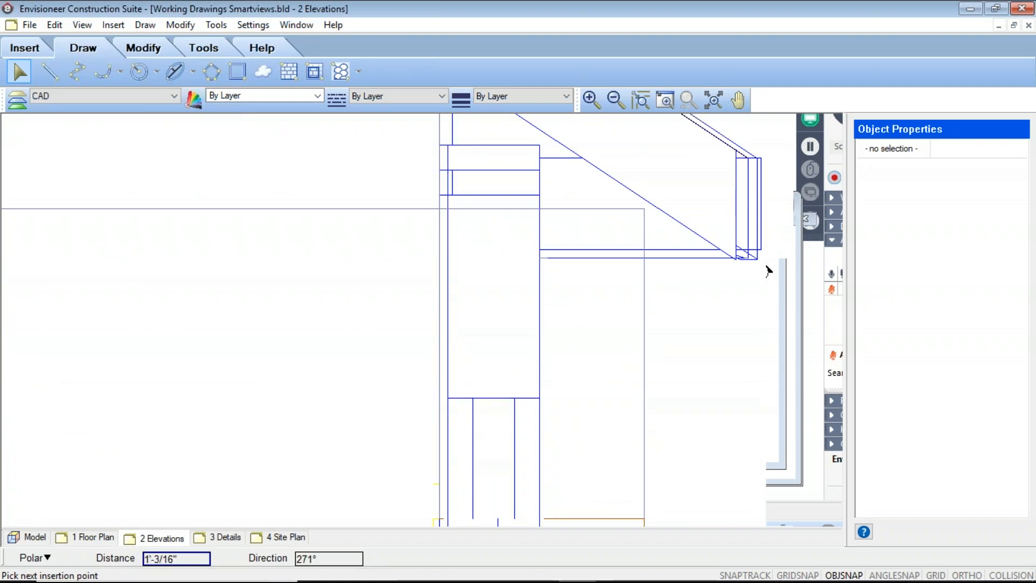
pyautogui.click(540, 402)
pyautogui.scroll(-5, 502, 391)
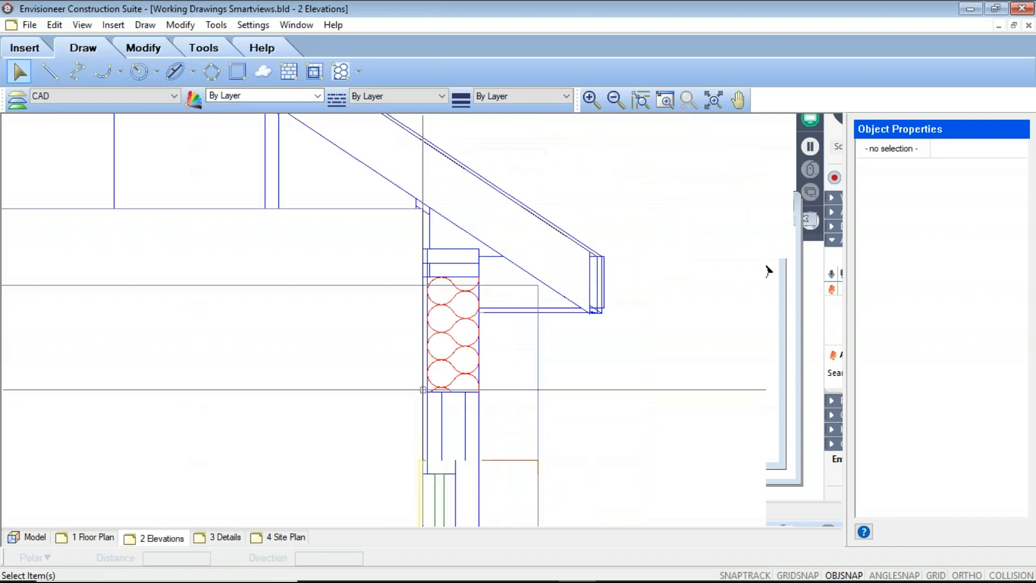
pyautogui.scroll(-4, 500, 390)
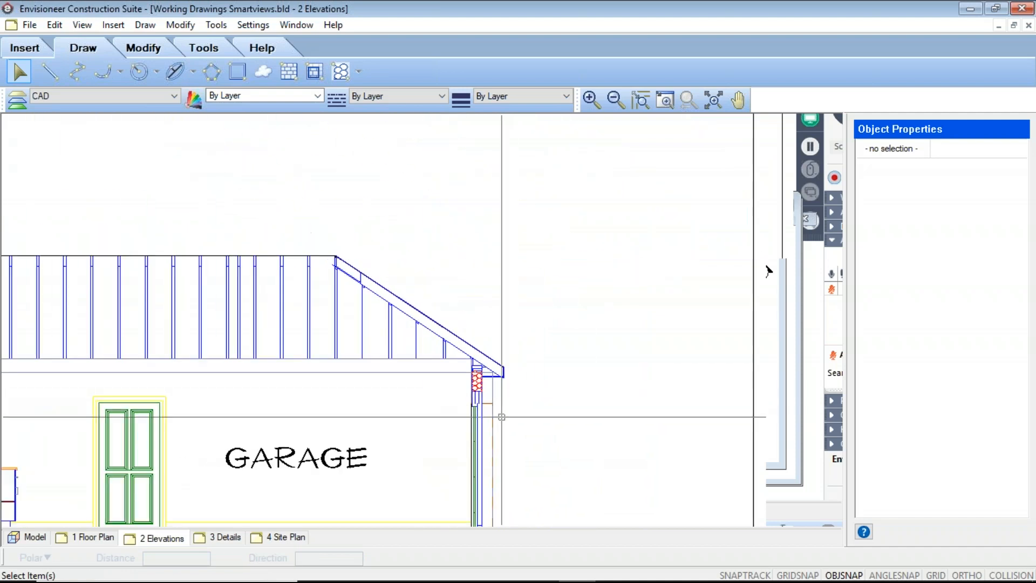
pyautogui.scroll(5, 499, 394)
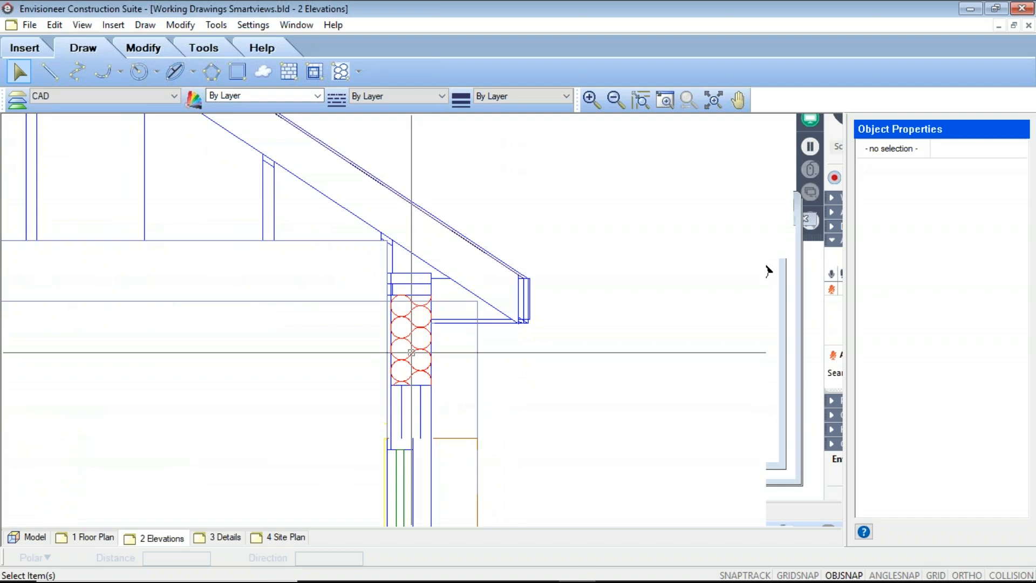
pyautogui.scroll(-5, 412, 353)
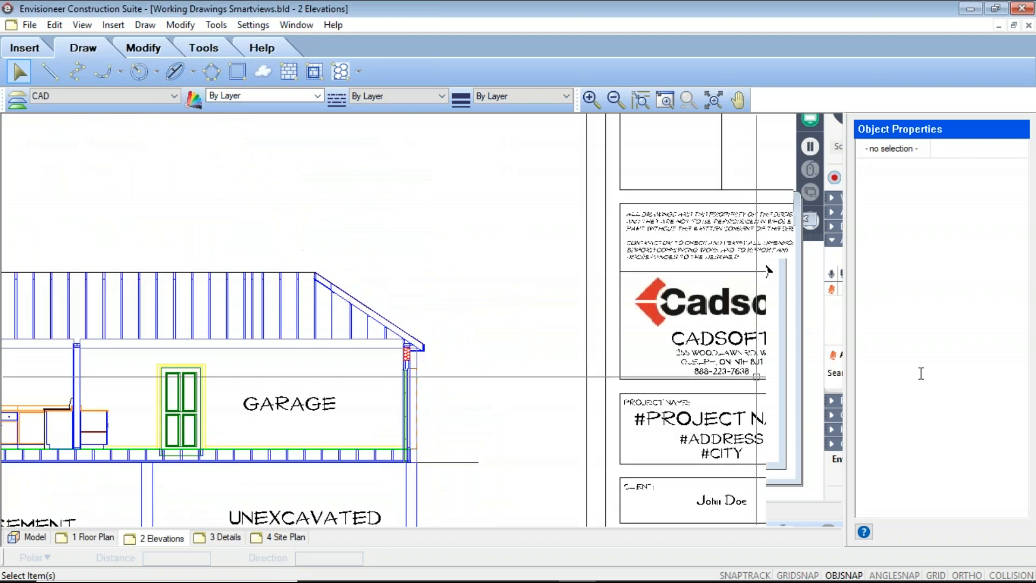
# Review the complete elevations sheet and the floor plan sheet with its section markers.
pyautogui.scroll(-6, 335, 423)
pyautogui.moveTo(335, 422); pyautogui.dragTo(406, 419, button='middle')
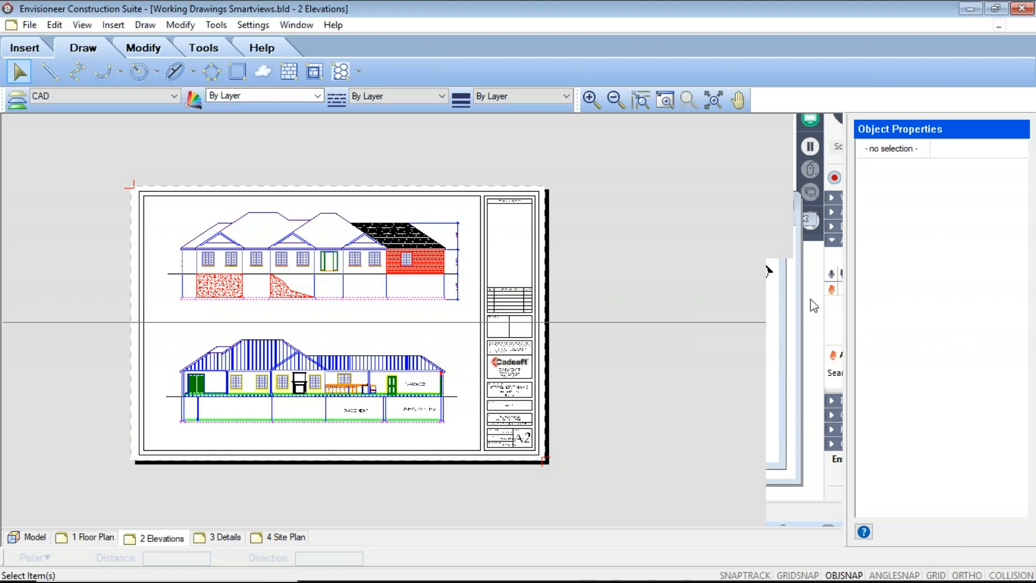
pyautogui.click(89, 537)
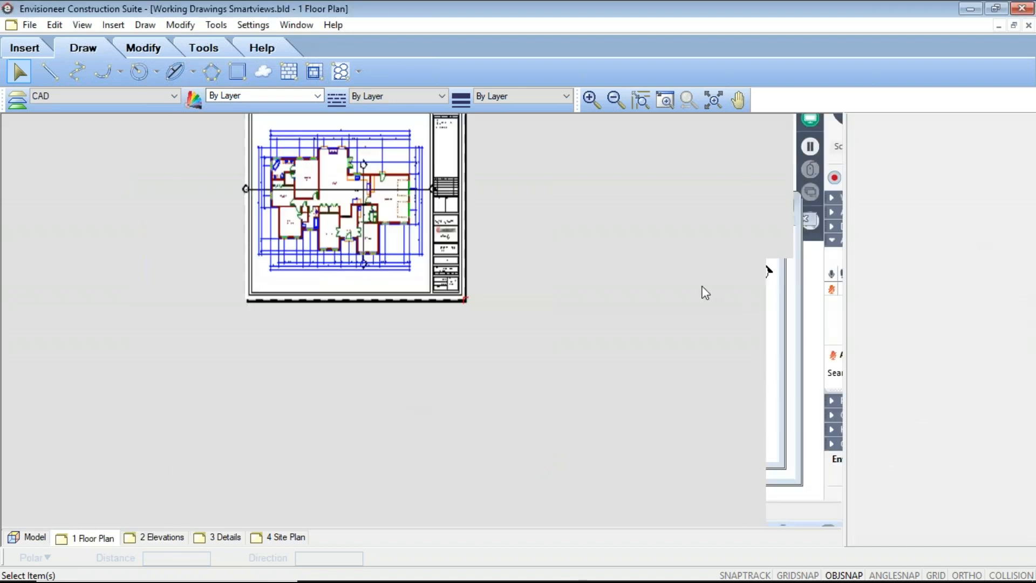
pyautogui.moveTo(358, 275); pyautogui.dragTo(393, 404, button='middle')
pyautogui.scroll(6, 386, 307)
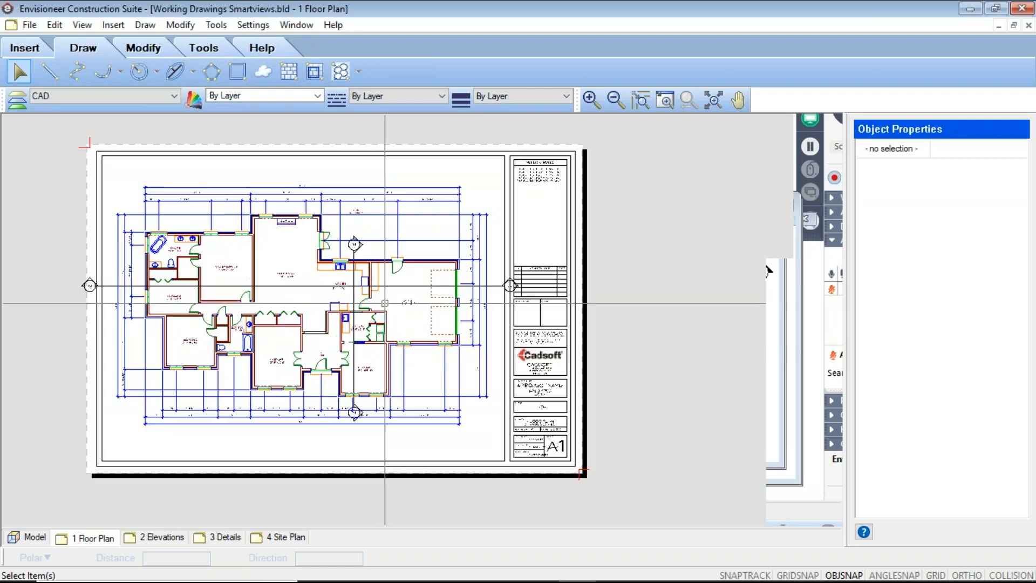
pyautogui.moveTo(282, 331); pyautogui.dragTo(325, 338, button='middle')
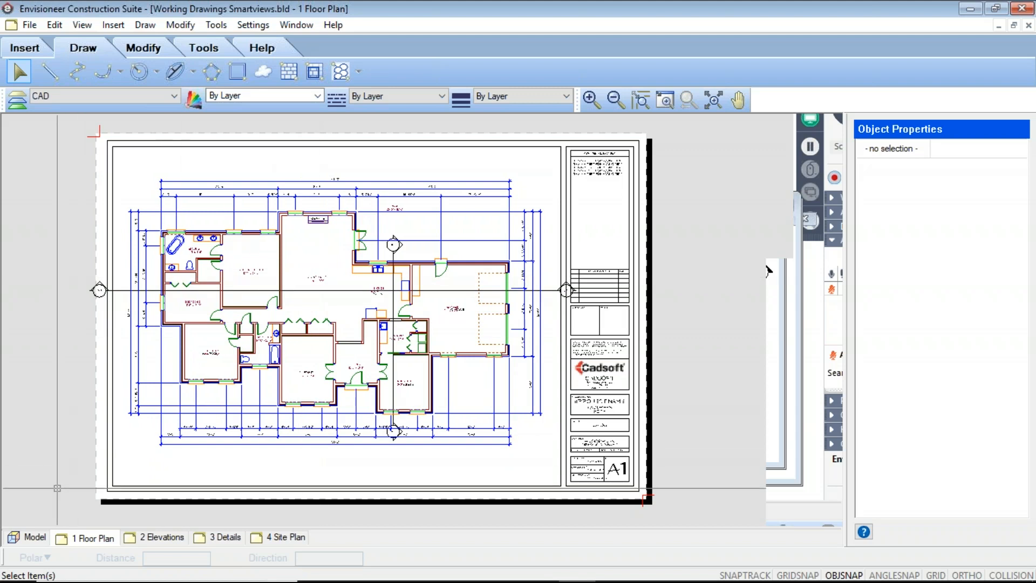
# Check the extents and viewing direction of the horizontal section line Section2 on the model's ground floor plan.
pyautogui.click(45, 538)
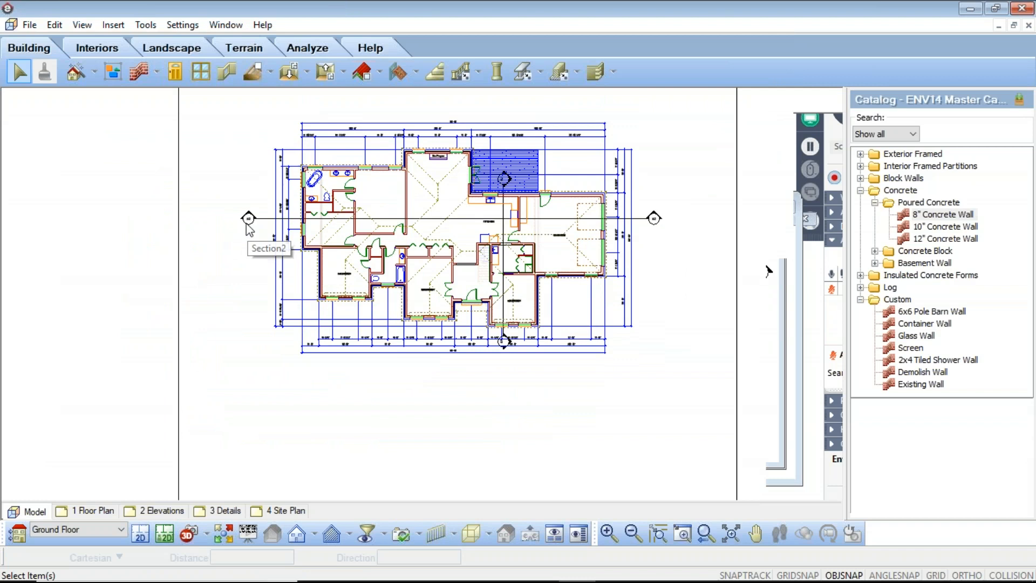
pyautogui.click(249, 220)
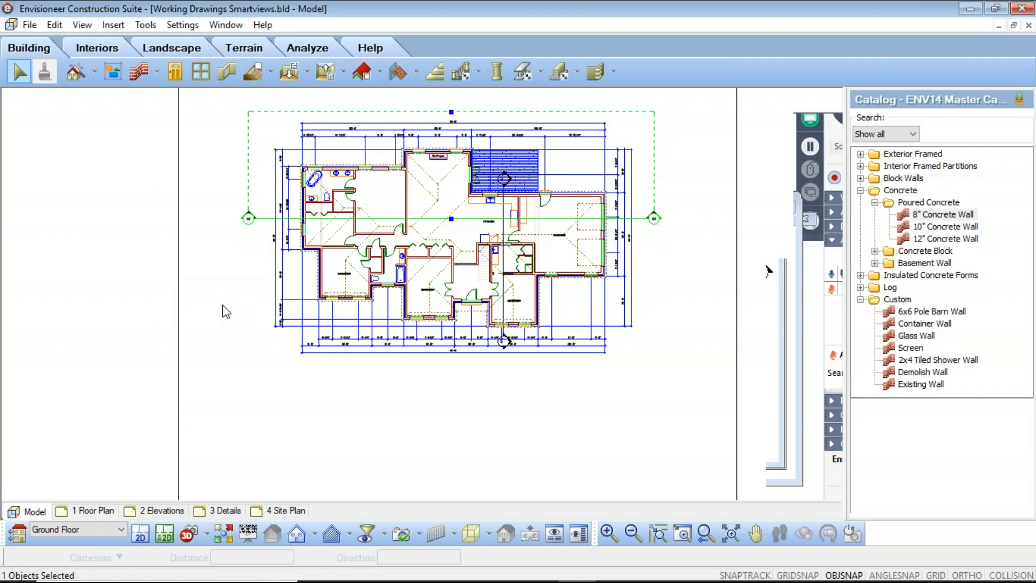
pyautogui.click(375, 429)
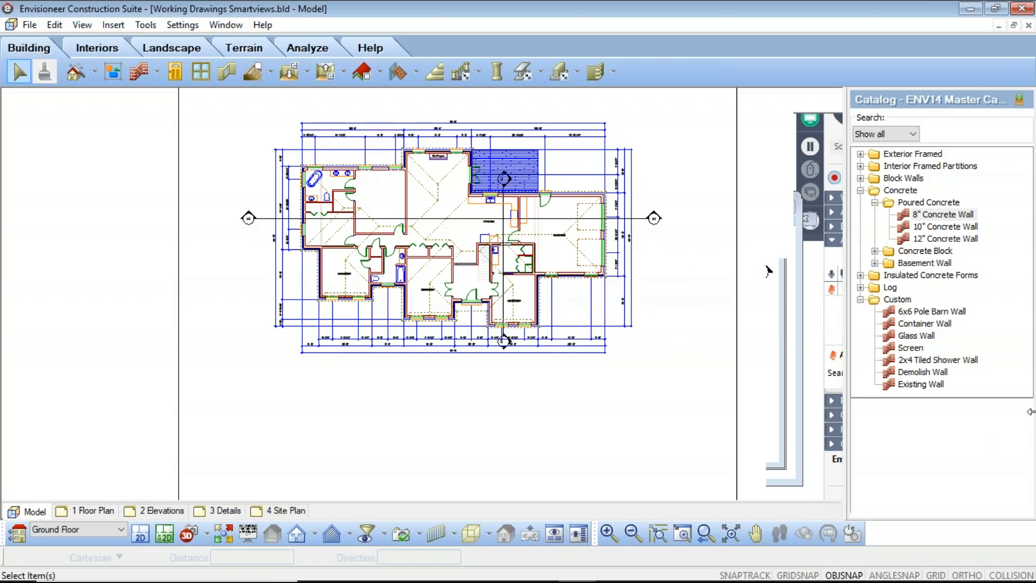
pyautogui.hotkey('alt', 'Tab')
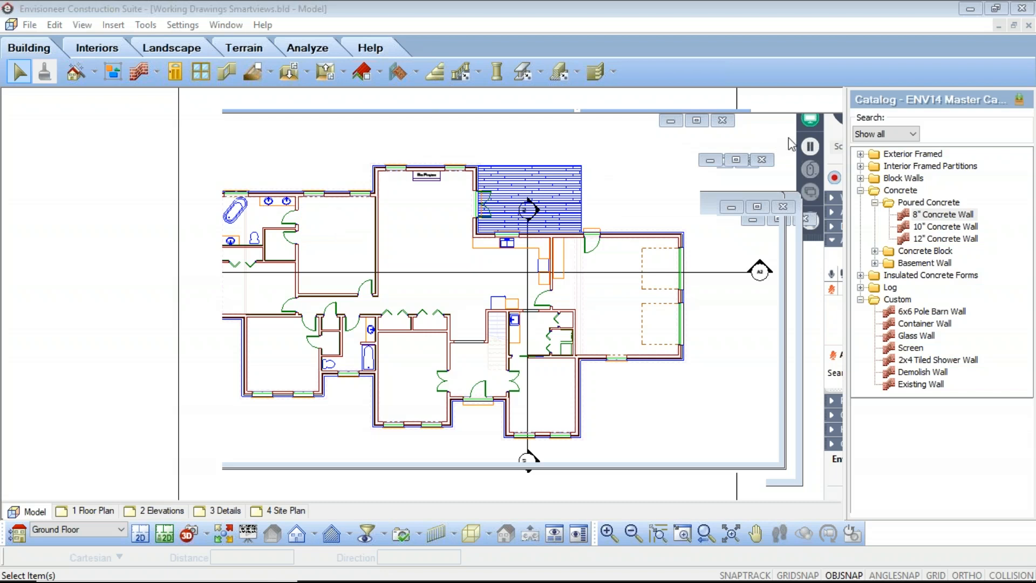
pyautogui.click(774, 148)
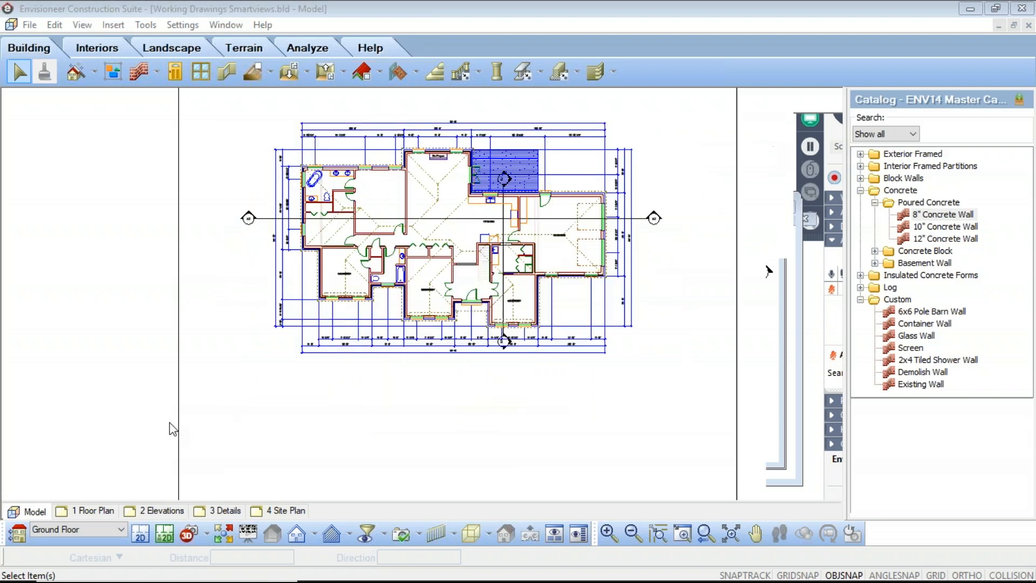
# Set the pattern scale of the rectangular concrete hatch beneath the first pair of windows on the front elevation to 2.
pyautogui.click(141, 512)
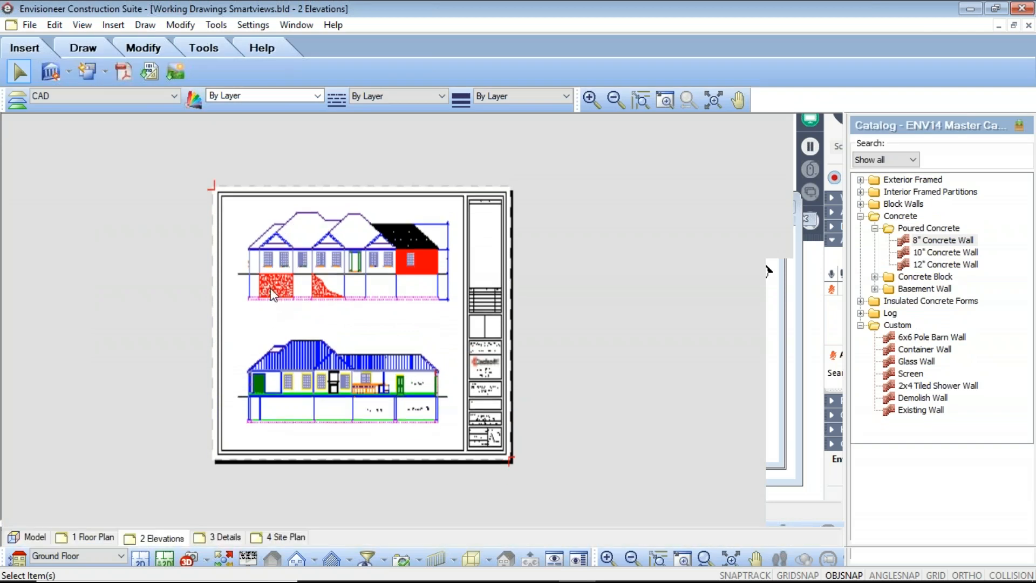
pyautogui.scroll(5, 265, 289)
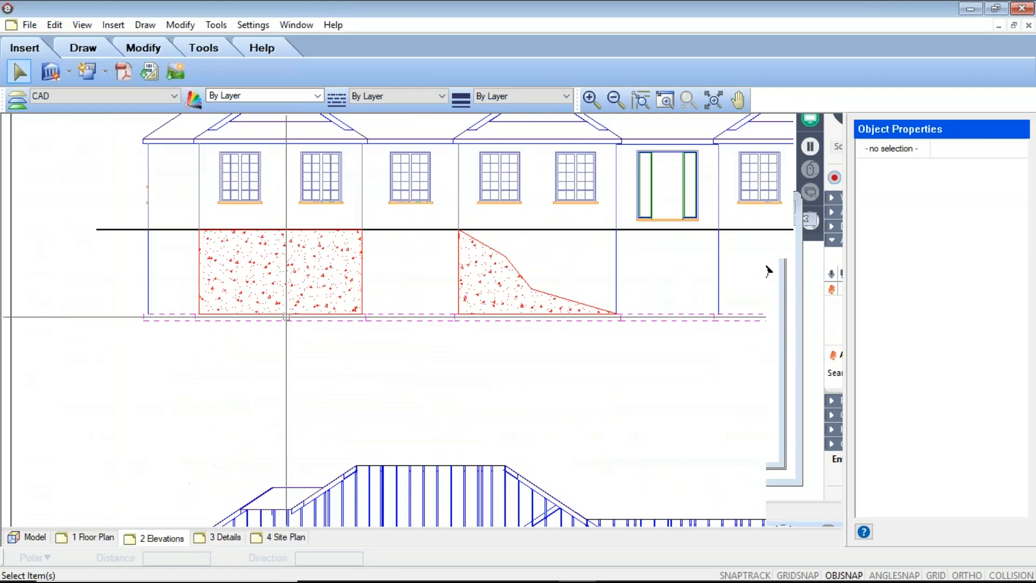
pyautogui.click(343, 345)
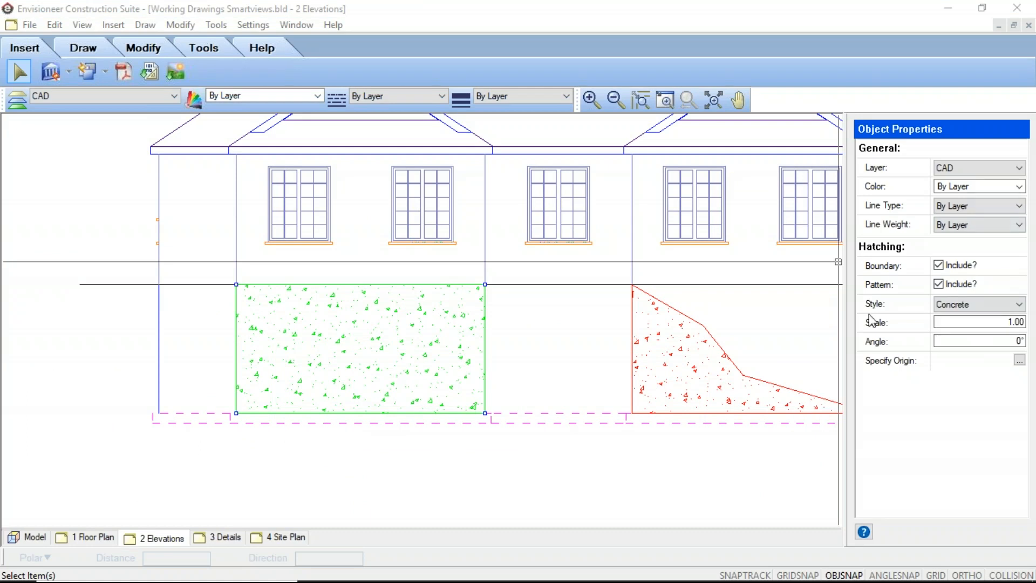
pyautogui.click(1025, 325)
pyautogui.write('2')
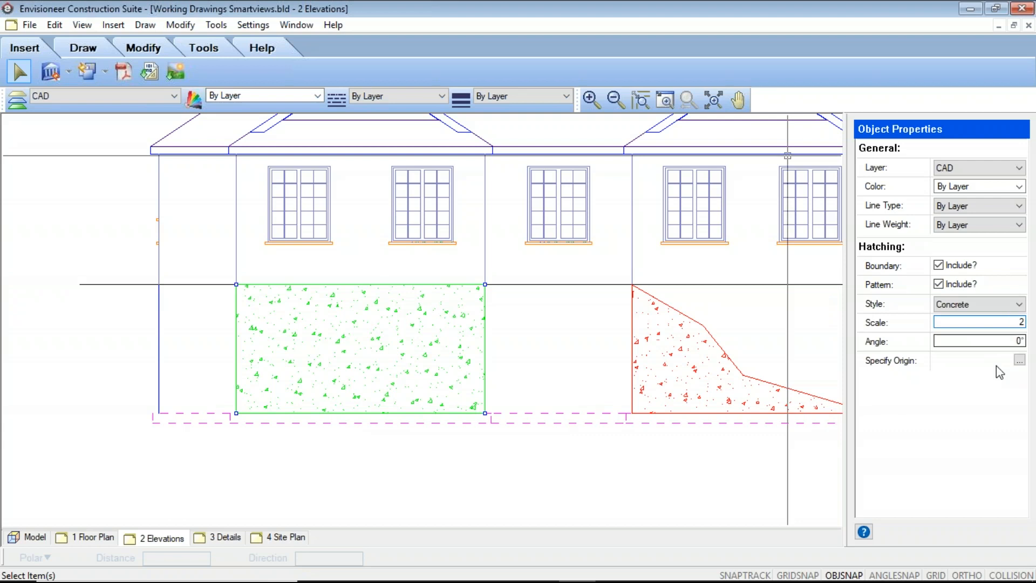
pyautogui.click(1003, 342)
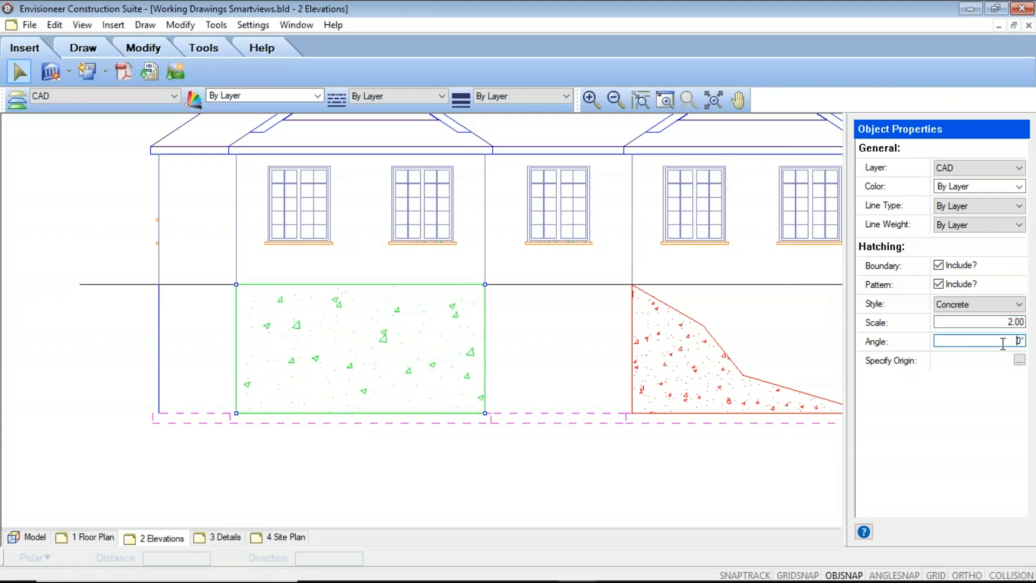
pyautogui.click(205, 396)
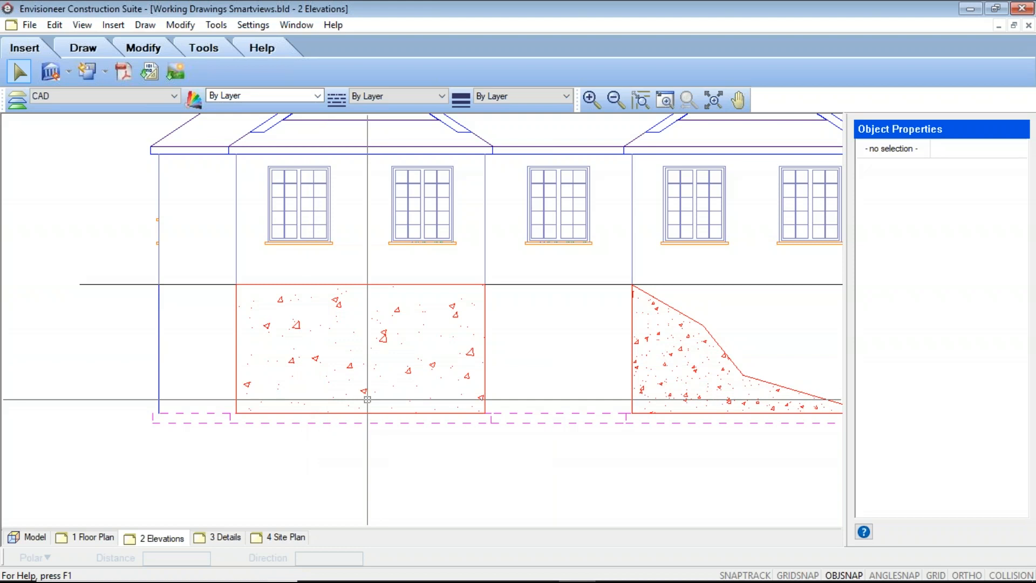
# Exclude the boundary from the irregular concrete hatch beneath the fourth and fifth windows, keeping only its pattern.
pyautogui.scroll(-5, 367, 400)
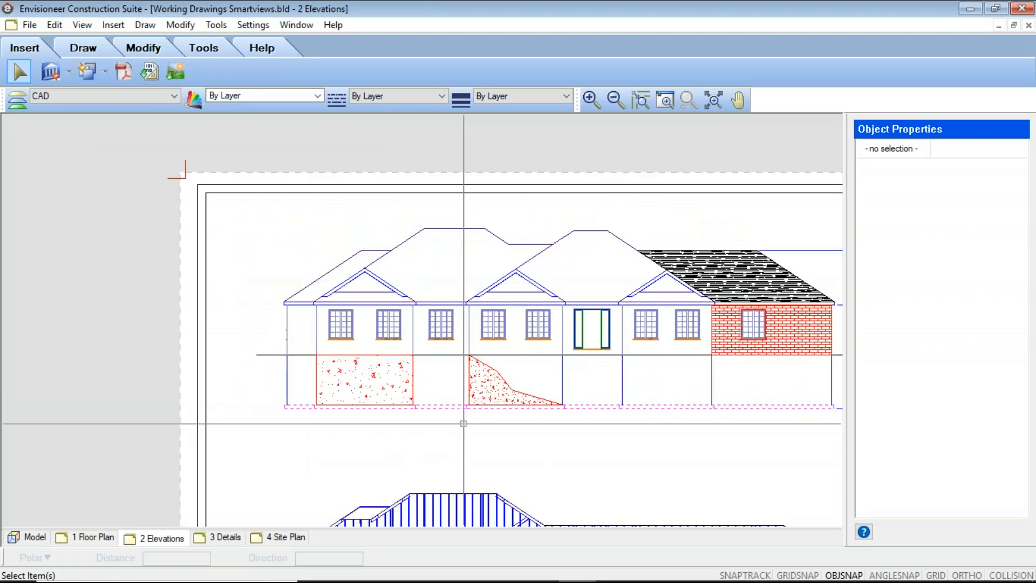
pyautogui.moveTo(463, 423); pyautogui.dragTo(412, 419, button='middle')
pyautogui.scroll(3, 381, 344)
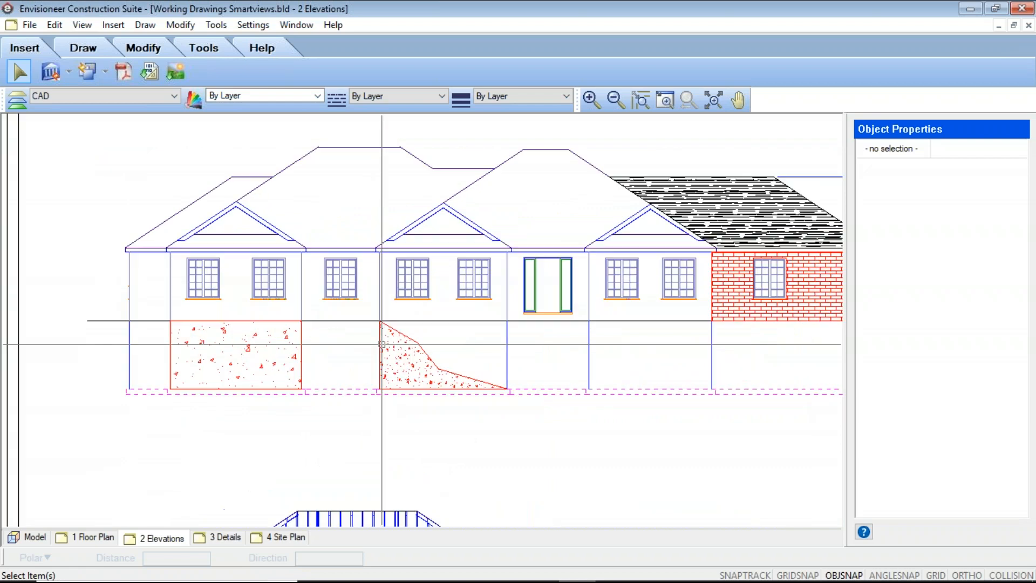
pyautogui.scroll(-5, 382, 344)
pyautogui.scroll(2, 424, 376)
pyautogui.scroll(1, 423, 377)
pyautogui.click(406, 385)
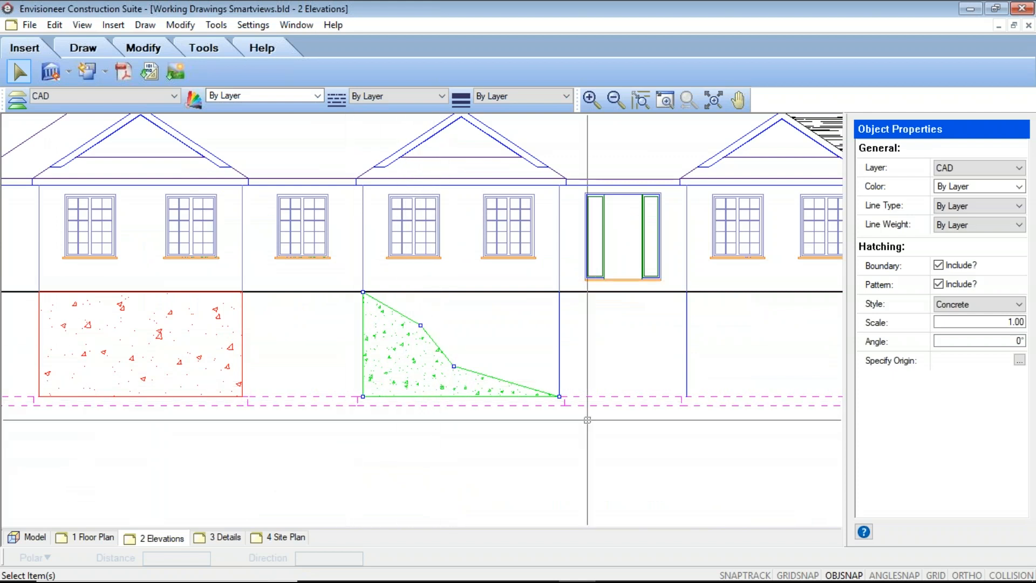
pyautogui.press('Escape')
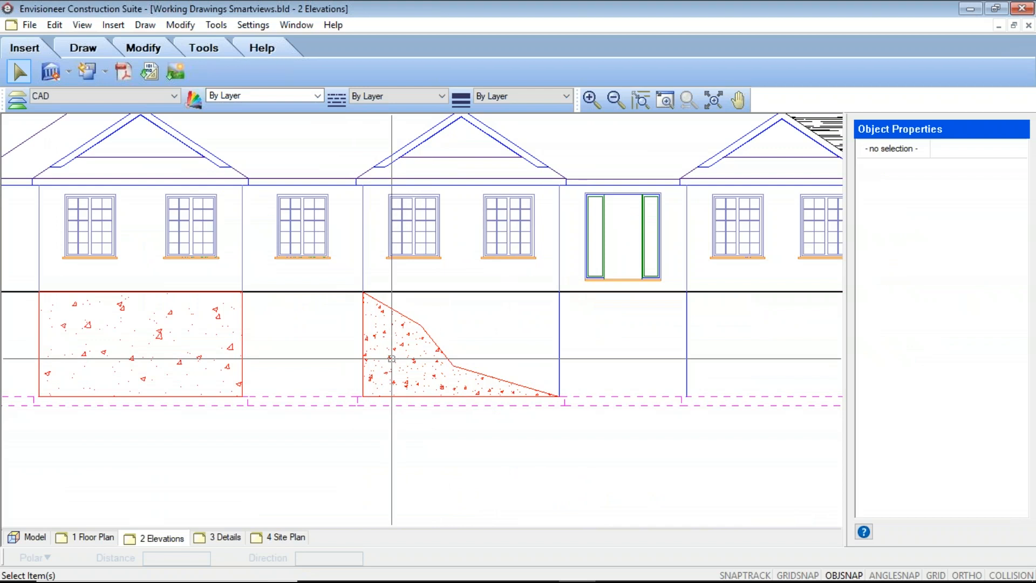
pyautogui.click(365, 333)
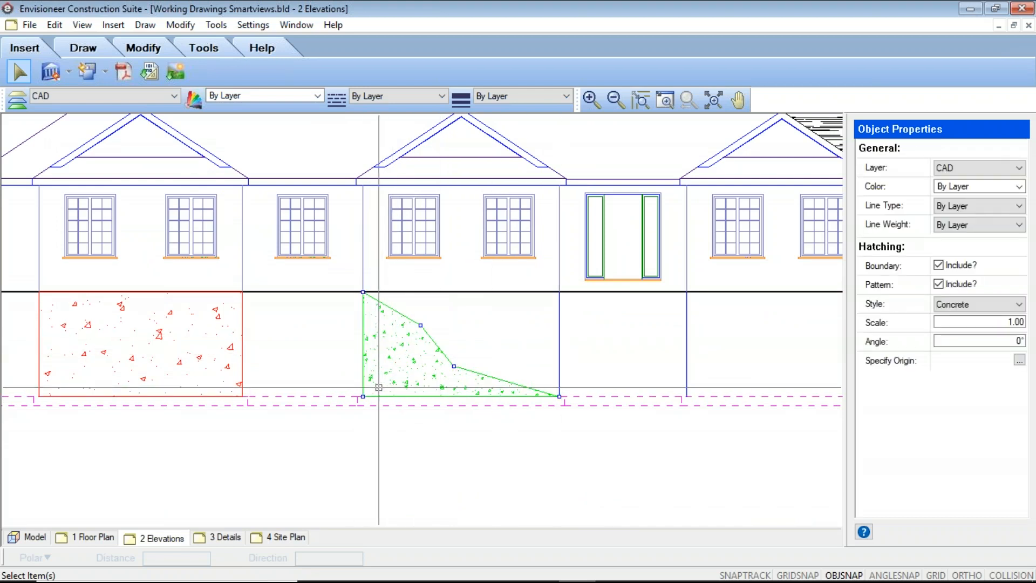
pyautogui.click(940, 265)
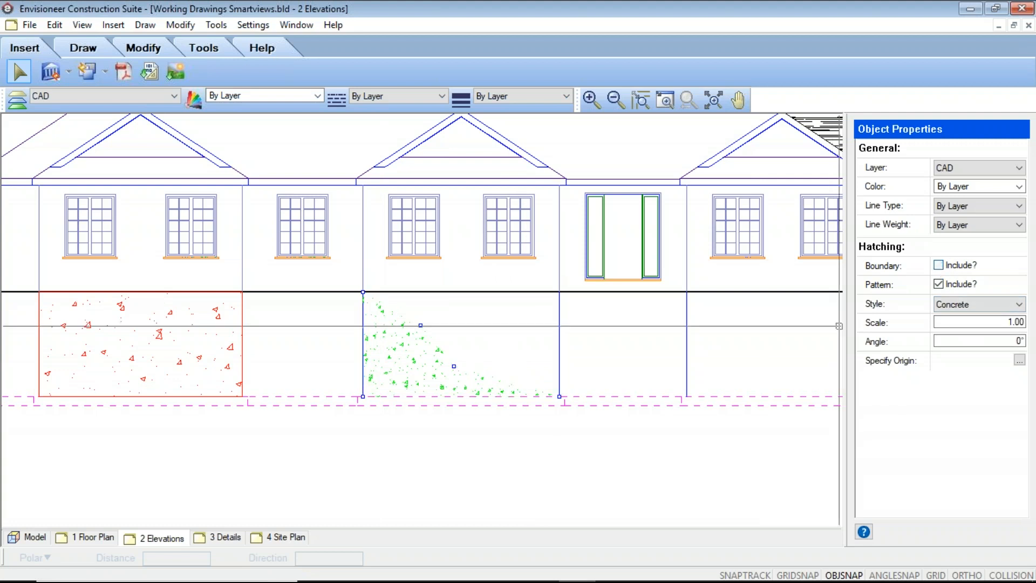
pyautogui.press('Escape')
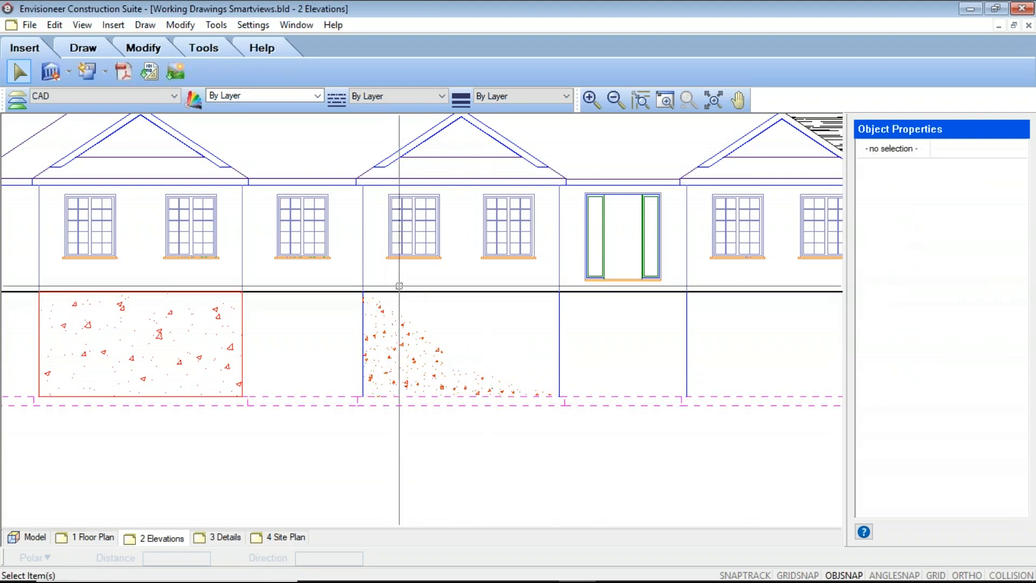
# Exclude the boundary outline from the rectangular concrete hatch beneath the first pair of windows.
pyautogui.moveTo(288, 441); pyautogui.dragTo(470, 447, button='middle')
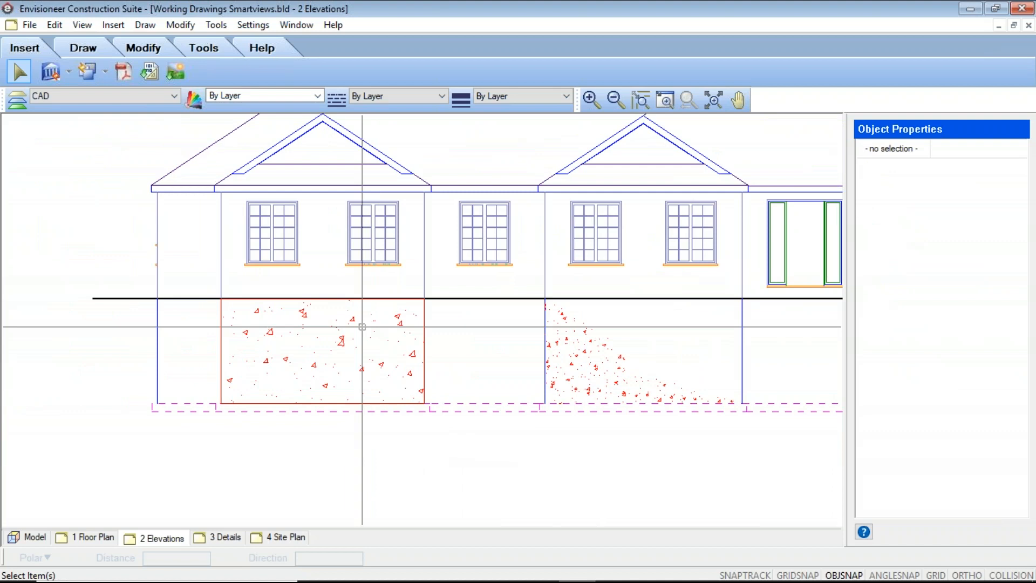
pyautogui.click(316, 387)
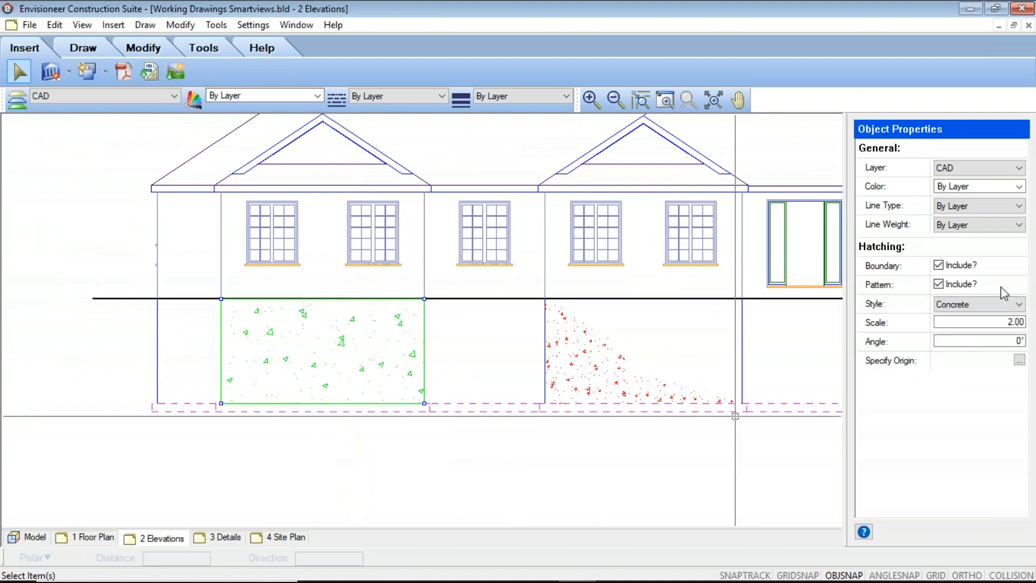
pyautogui.click(939, 265)
pyautogui.press('Escape')
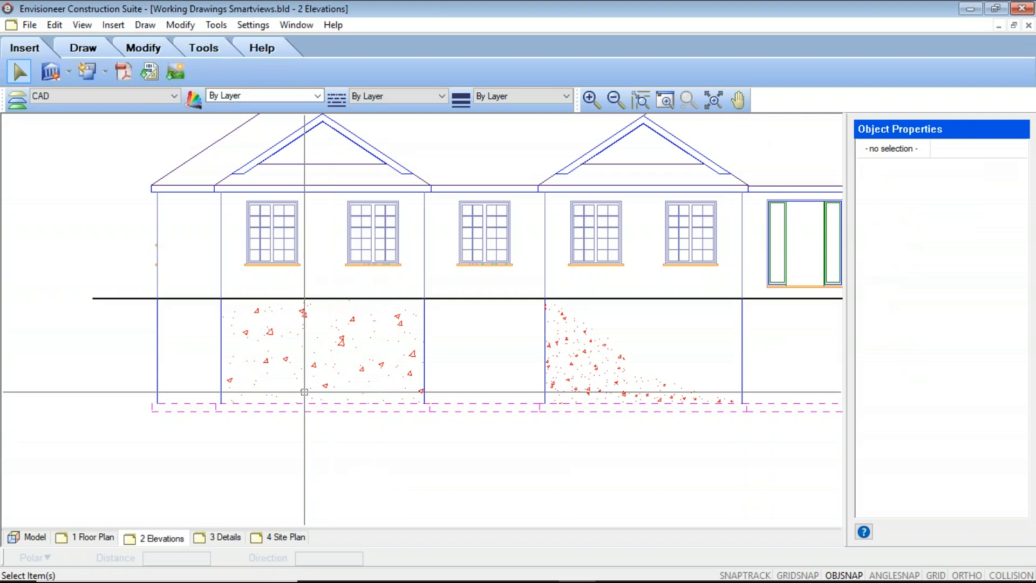
# Review the borderless concrete hatches within the full elevations sheet and return to the floor plan sheet.
pyautogui.scroll(-3, 556, 421)
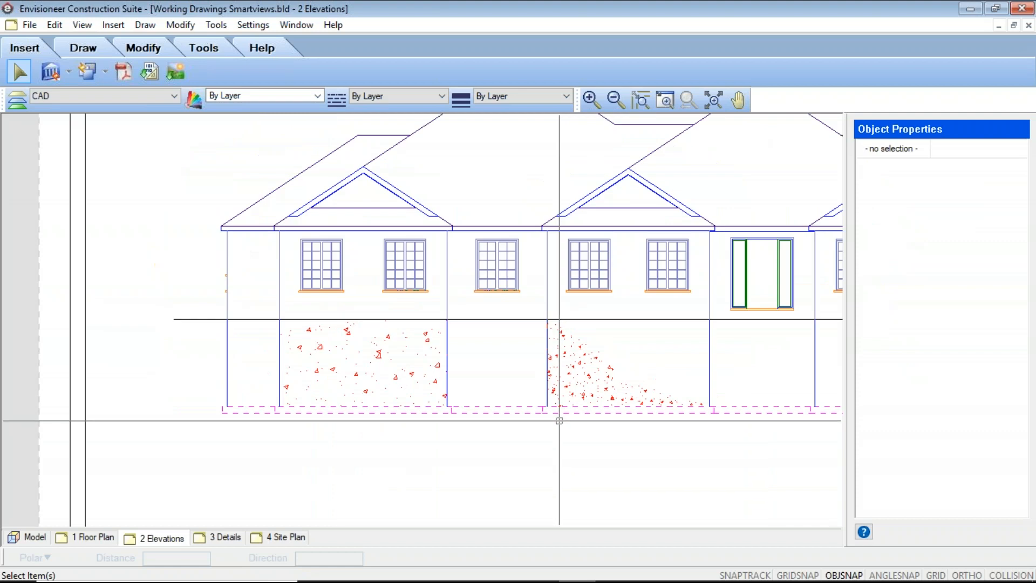
pyautogui.moveTo(667, 408); pyautogui.dragTo(423, 304, button='middle')
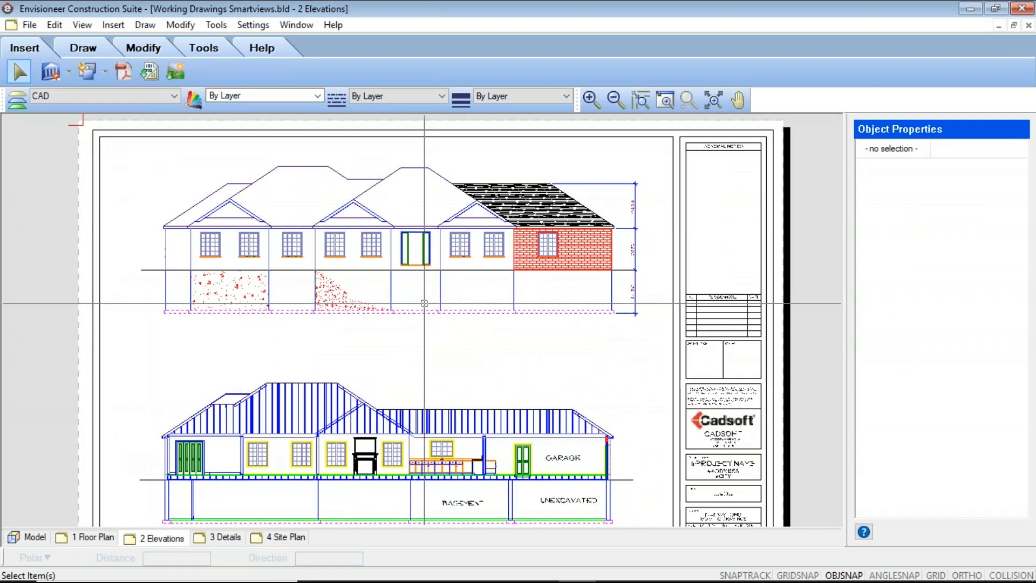
pyautogui.click(1020, 16)
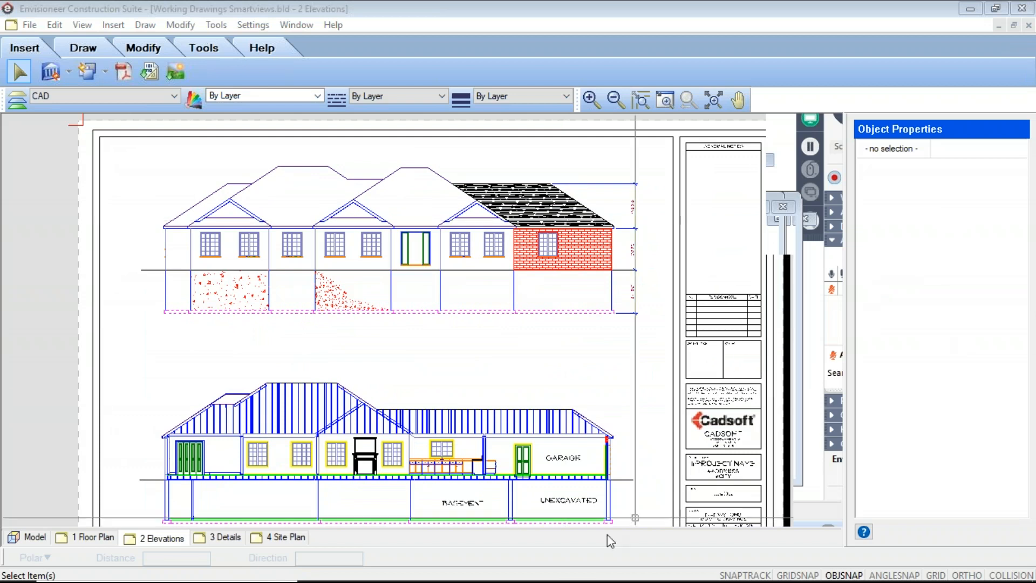
pyautogui.scroll(-3, 319, 431)
pyautogui.moveTo(319, 431)
pyautogui.mouseDown(button='middle')
pyautogui.moveTo(410, 306)
pyautogui.moveTo(372, 376)
pyautogui.moveTo(385, 382)
pyautogui.moveTo(358, 364)
pyautogui.mouseUp(button='middle')
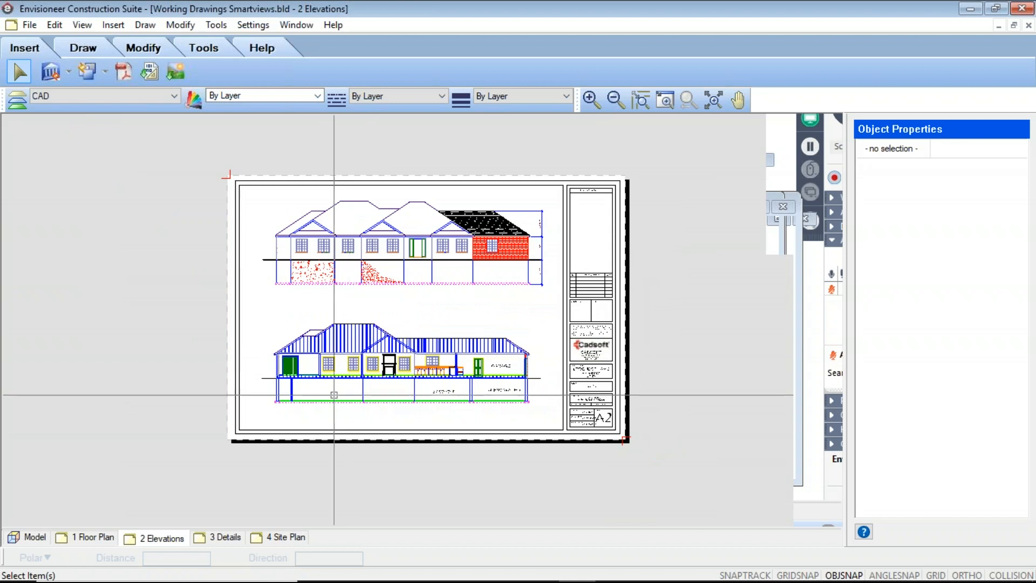
pyautogui.click(79, 538)
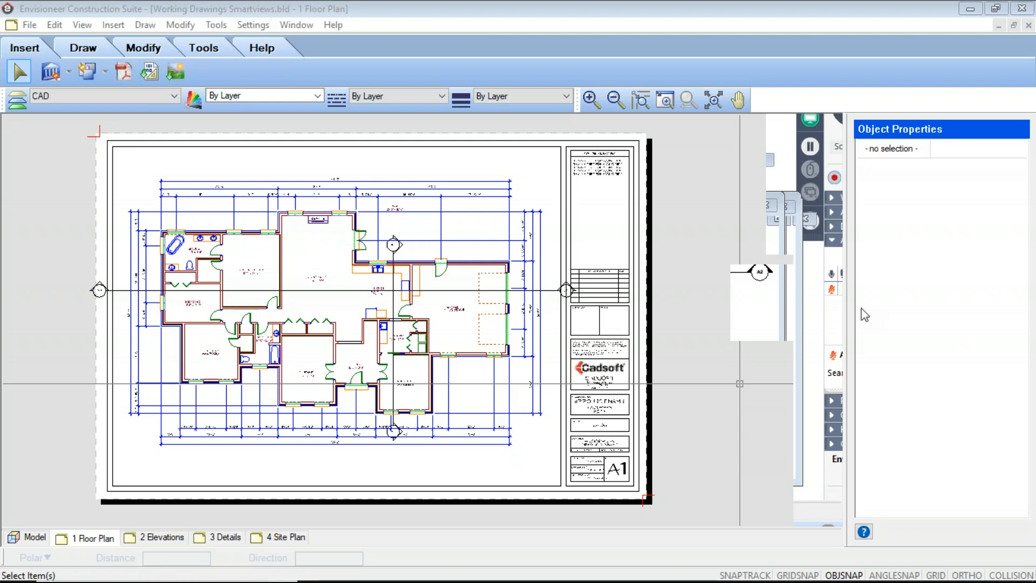
pyautogui.click(1028, 27)
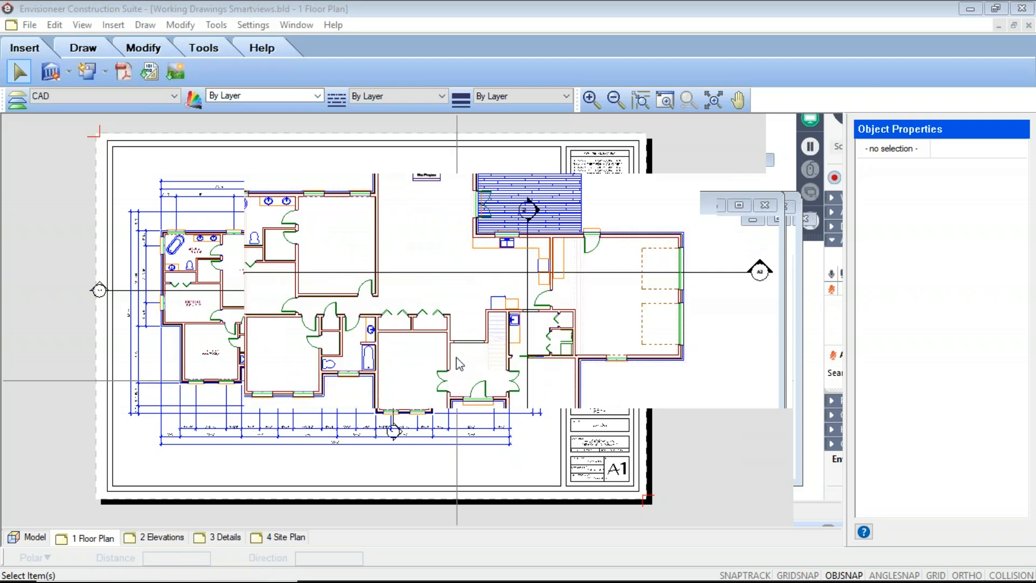